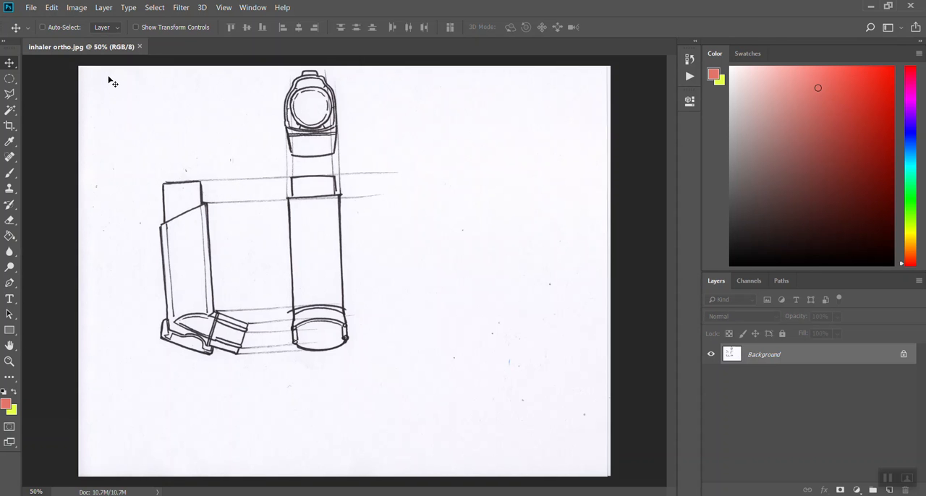
{"action": "left_click", "coordinate": [32, 7]}
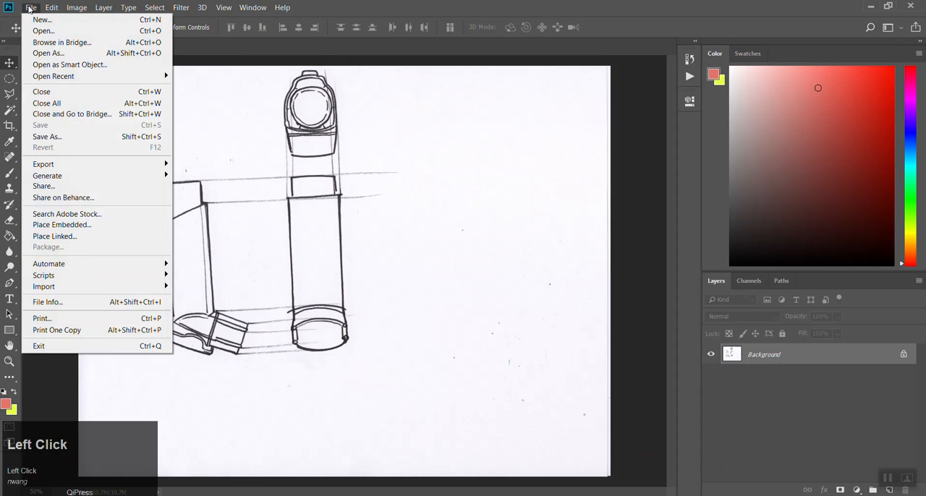
{"action": "left_click", "coordinate": [32, 18]}
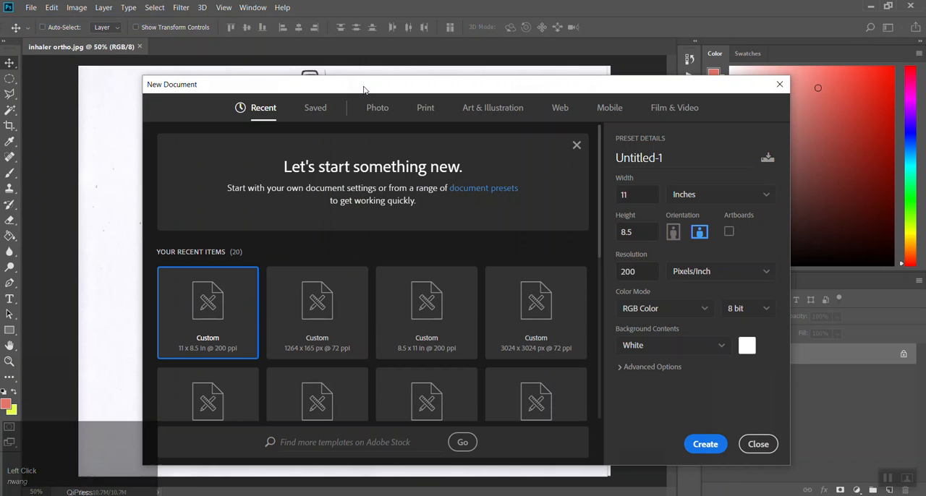
{"action": "left_click_drag", "start_coordinate": [364, 89], "coordinate": [333, 70]}
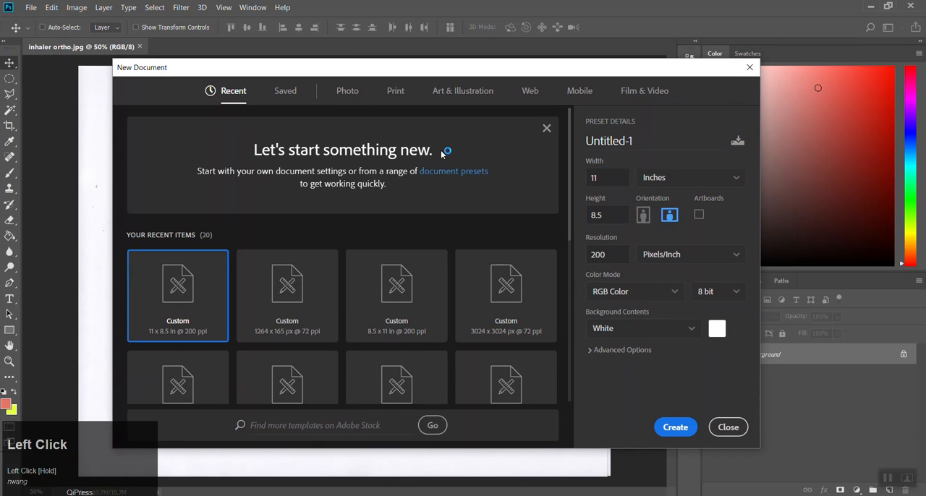
{"action": "double_click", "coordinate": [608, 255]}
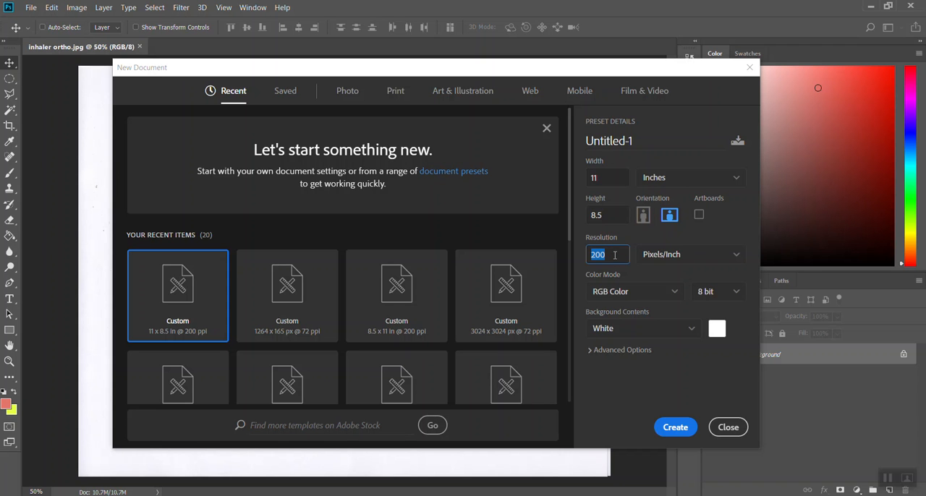
{"action": "type", "text": "72"}
{"action": "key", "text": "BackSpace"}
{"action": "key", "text": "BackSpace"}
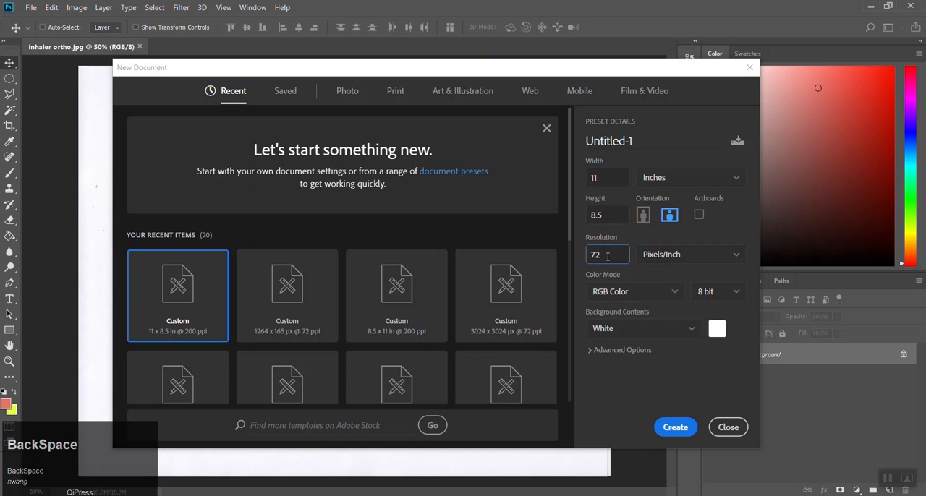
{"action": "type", "text": "200"}
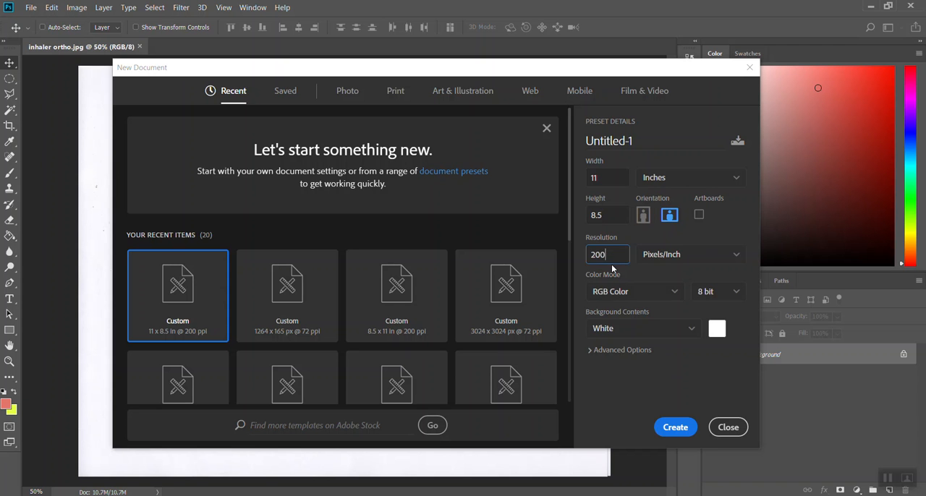
{"action": "left_click", "coordinate": [727, 428]}
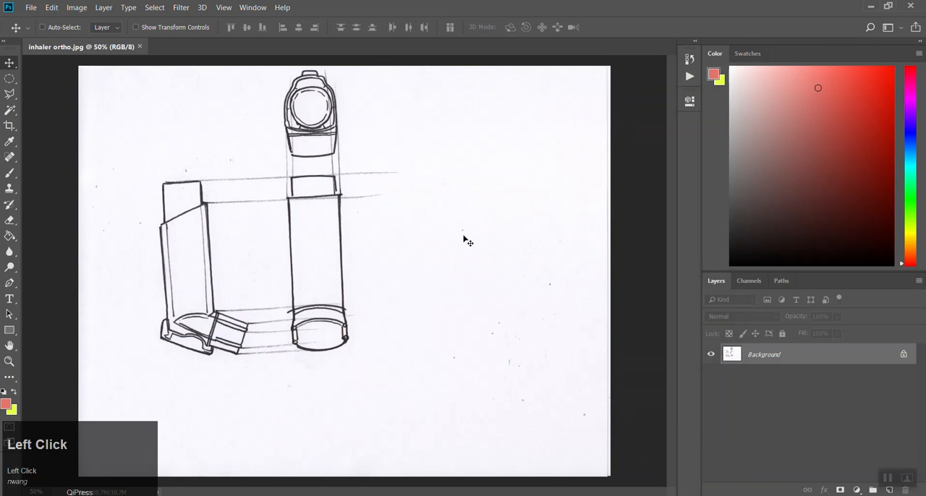
Step: Check the scanned sketch's dimensions and resolution in the Image Size settings without changing them
{"action": "left_click", "coordinate": [77, 7]}
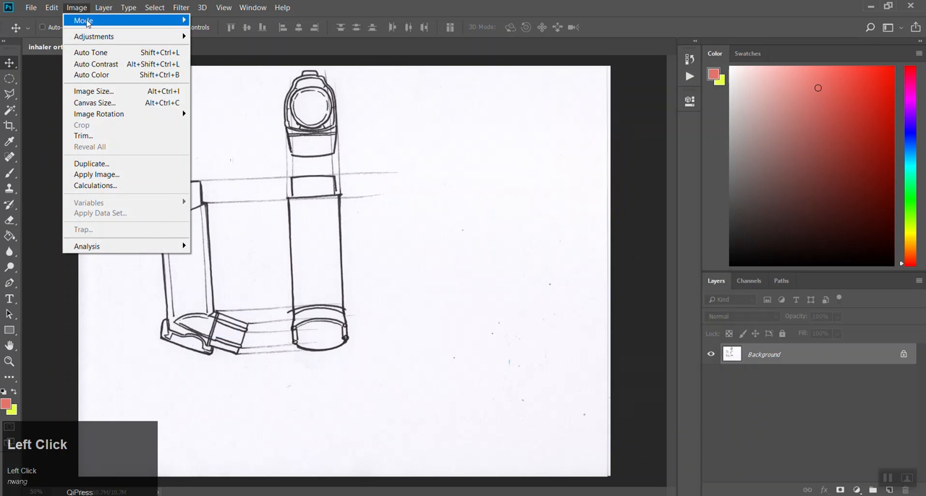
{"action": "left_click", "coordinate": [85, 91]}
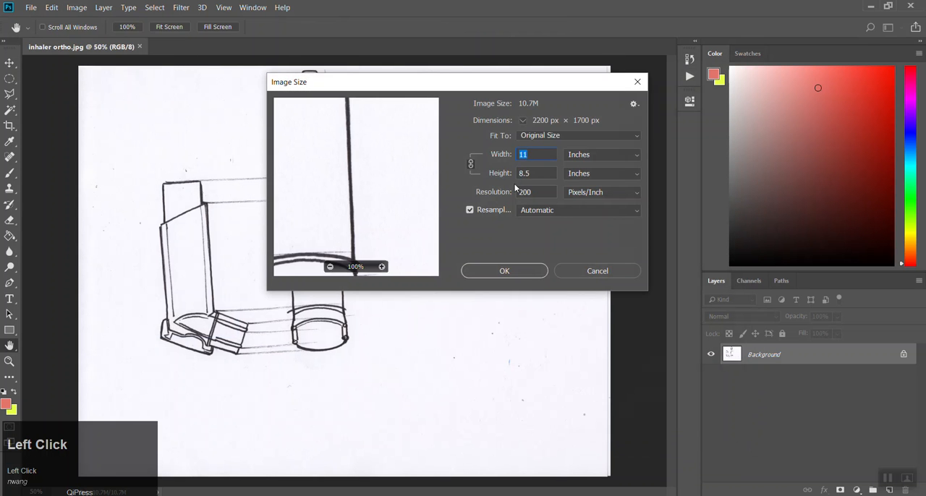
{"action": "left_click", "coordinate": [597, 271]}
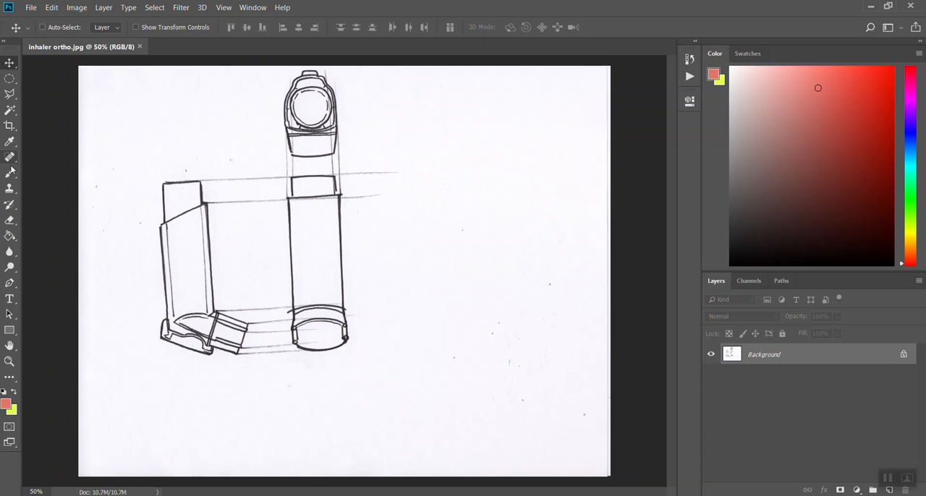
Step: Outline all three inhaler views and their projection lines with one loose closed Polygonal Lasso selection
{"action": "left_click", "coordinate": [11, 99]}
{"action": "left_click", "coordinate": [45, 95]}
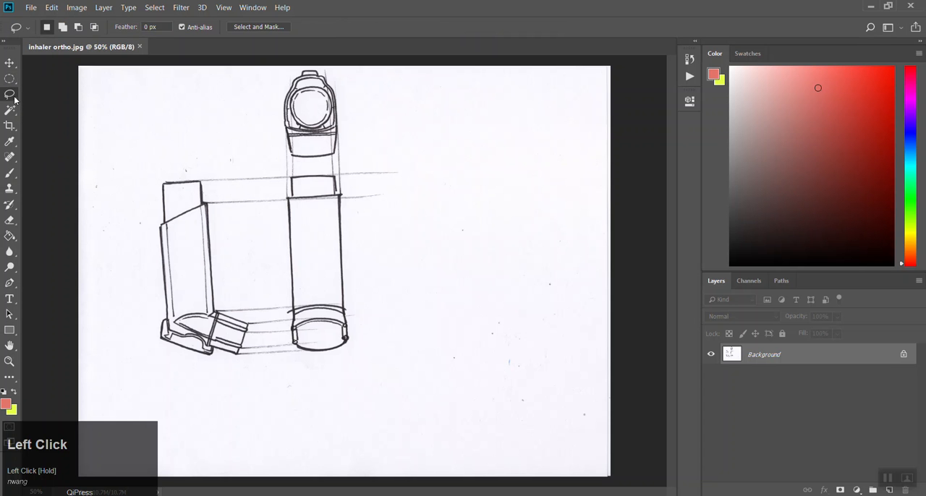
{"action": "left_click", "coordinate": [13, 100]}
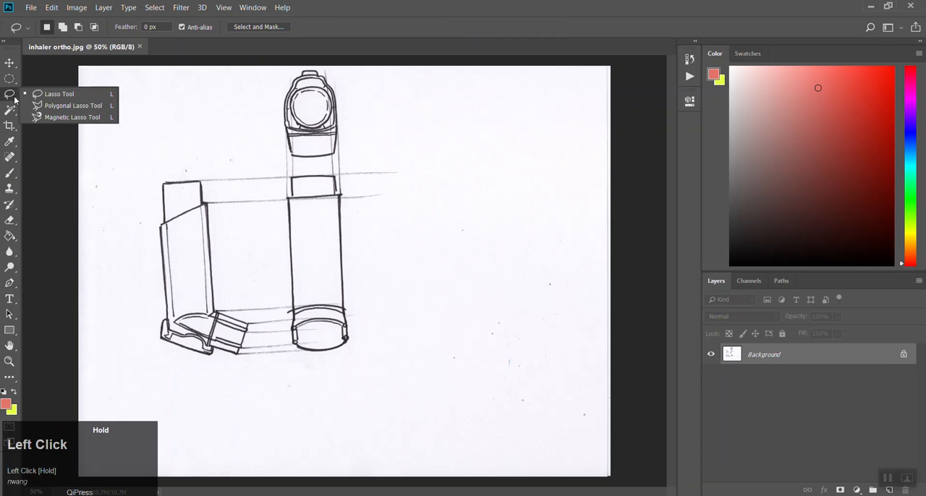
{"action": "left_click", "coordinate": [62, 107]}
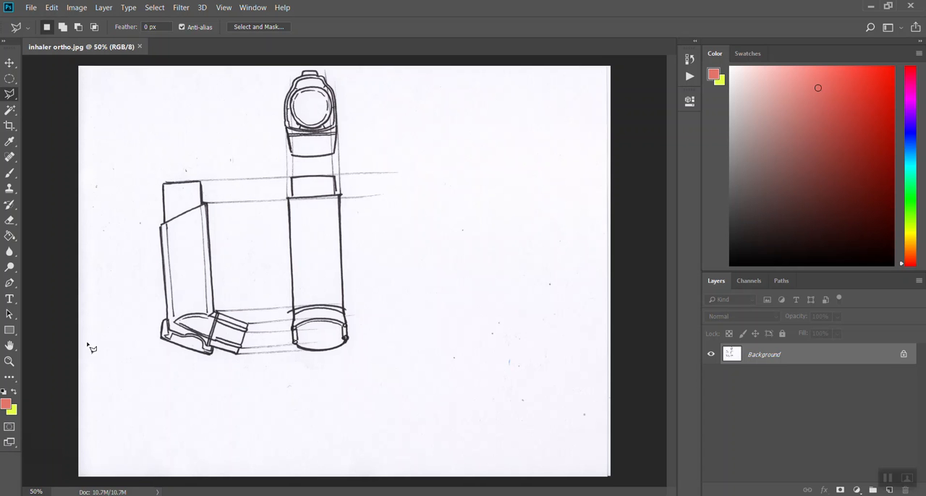
{"action": "left_click", "coordinate": [171, 348]}
{"action": "left_click", "coordinate": [152, 338]}
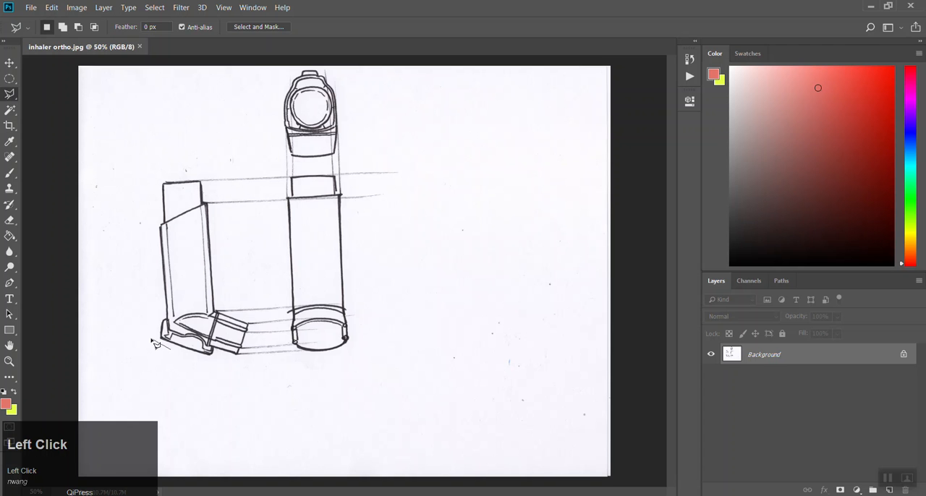
{"action": "left_click", "coordinate": [156, 181]}
{"action": "left_click", "coordinate": [277, 171]}
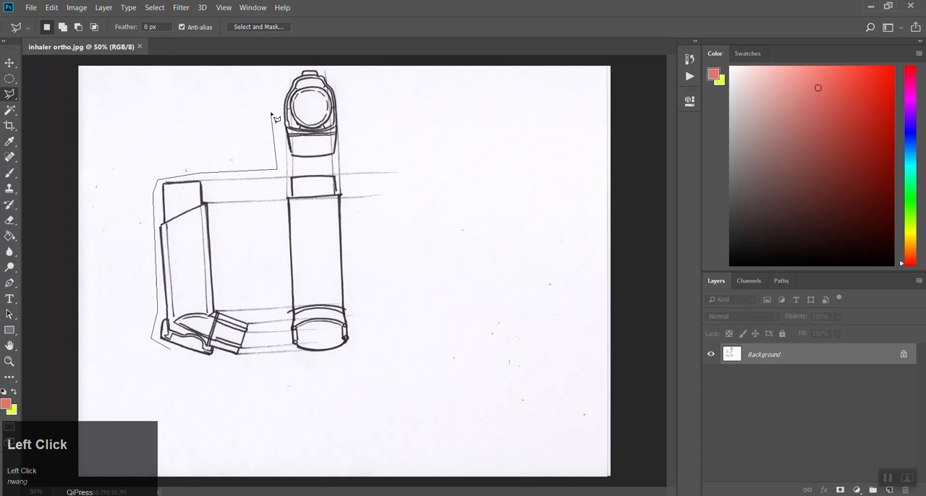
{"action": "left_click", "coordinate": [282, 81]}
{"action": "left_click", "coordinate": [291, 70]}
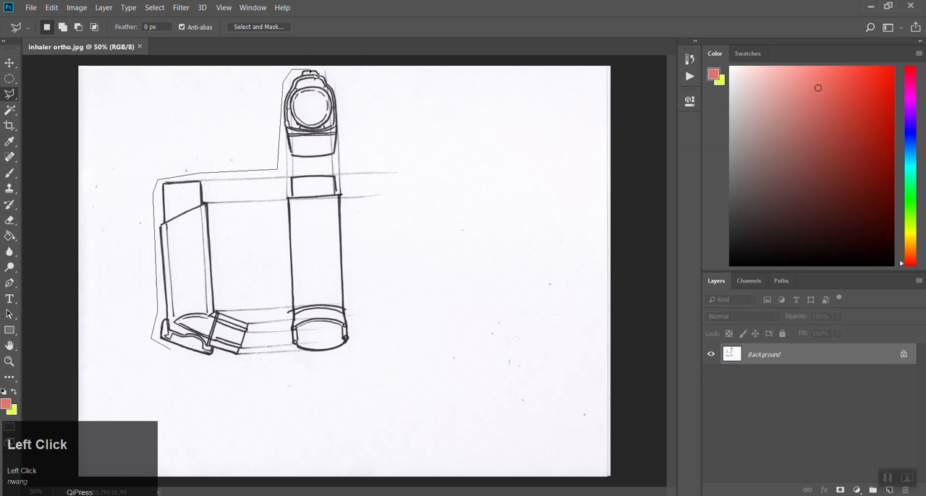
{"action": "left_click", "coordinate": [321, 69]}
{"action": "left_click", "coordinate": [333, 72]}
{"action": "left_click", "coordinate": [351, 160]}
{"action": "left_click", "coordinate": [404, 168]}
{"action": "left_click", "coordinate": [393, 206]}
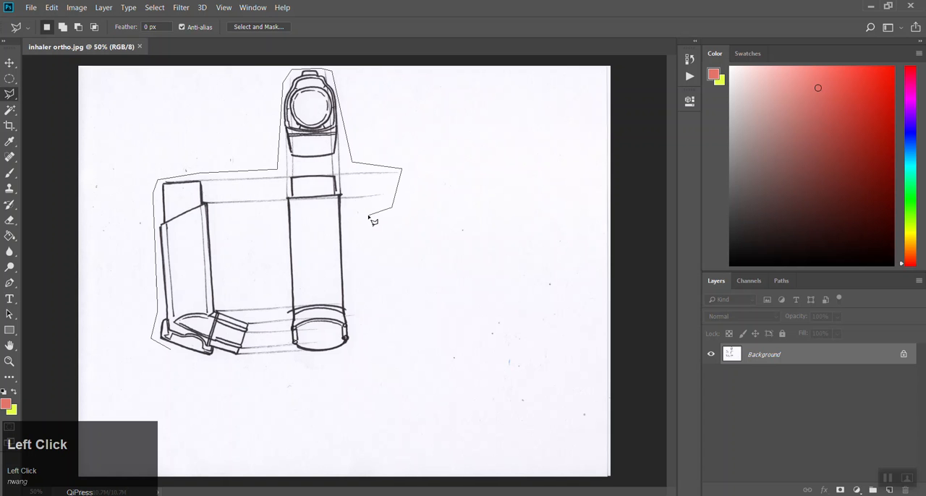
{"action": "left_click", "coordinate": [352, 207]}
{"action": "left_click", "coordinate": [358, 327]}
{"action": "left_click", "coordinate": [340, 358]}
{"action": "left_click", "coordinate": [226, 362]}
{"action": "left_click", "coordinate": [177, 357]}
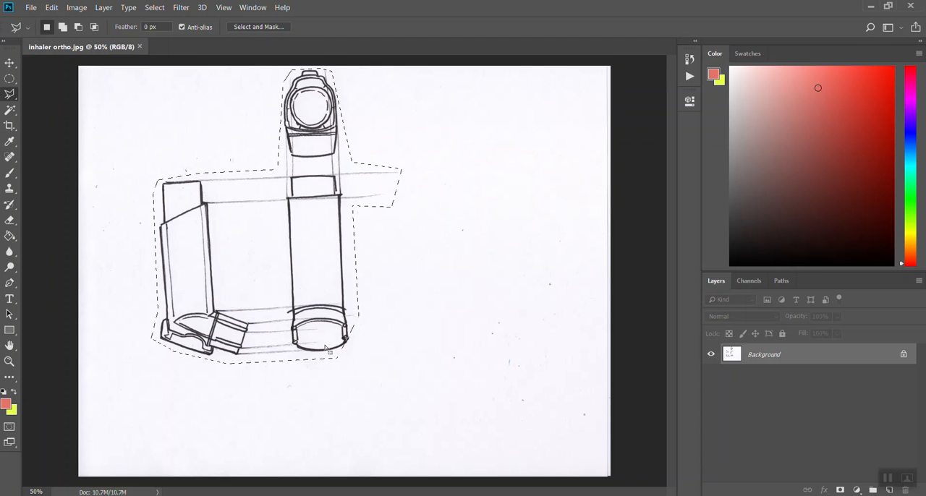
Step: Add the cut-off area at the lower-right corner of the inhaler's front view to the existing selection
{"action": "left_click", "coordinate": [348, 335], "text": "shift"}
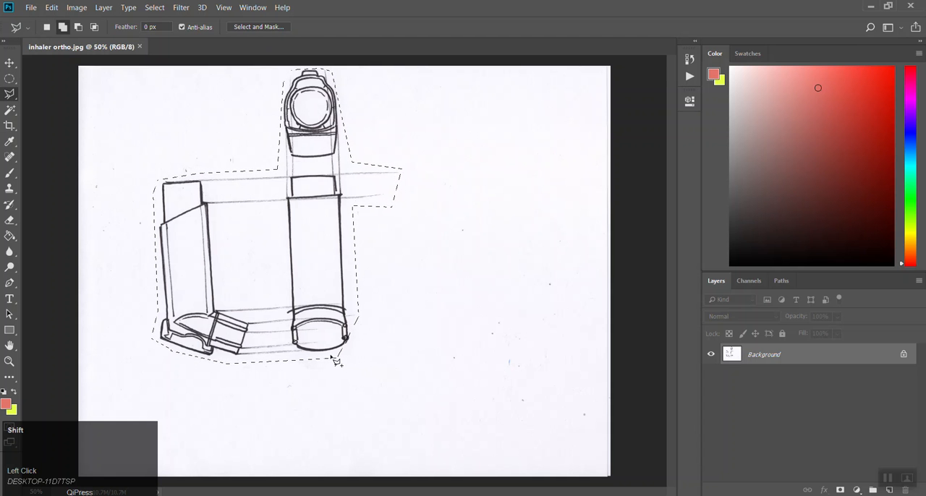
{"action": "left_click", "coordinate": [337, 358]}
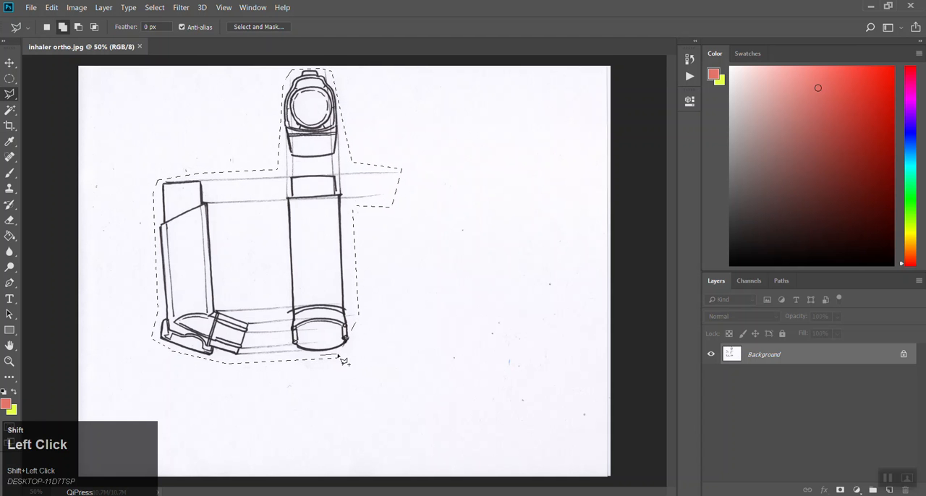
{"action": "left_click", "coordinate": [359, 334]}
{"action": "left_click", "coordinate": [356, 315]}
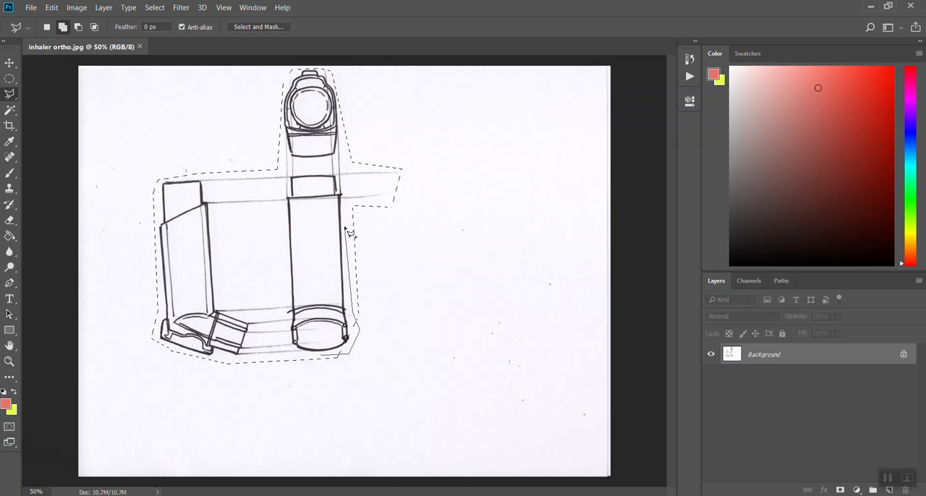
{"action": "left_click", "coordinate": [367, 230]}
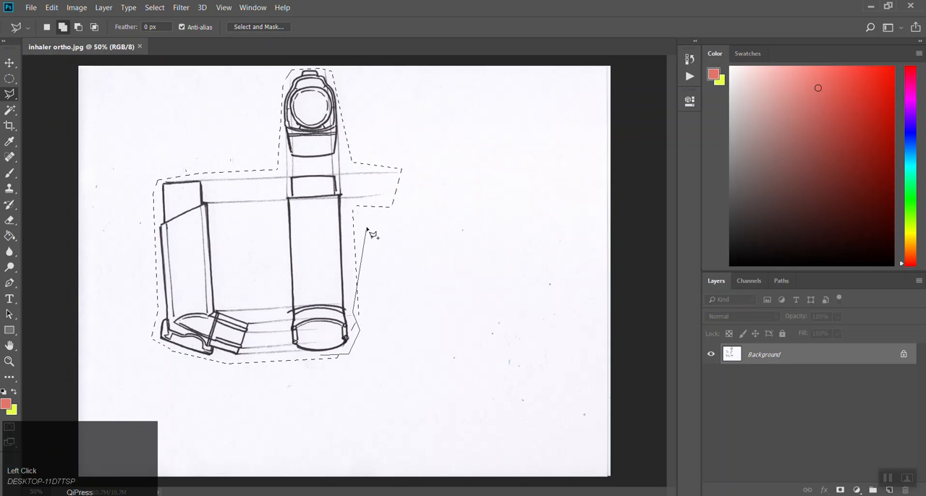
{"action": "key", "text": "ctrl"}
{"action": "left_click", "coordinate": [347, 240]}
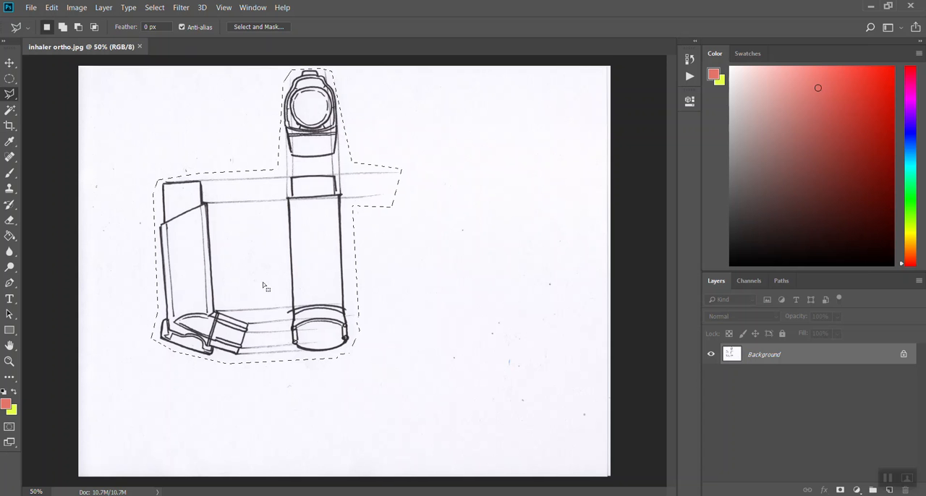
Step: Subtract the blank paper around the inhaler drawings from the selection using the Magic Wand with a tolerance of 50
{"action": "left_click", "coordinate": [14, 114]}
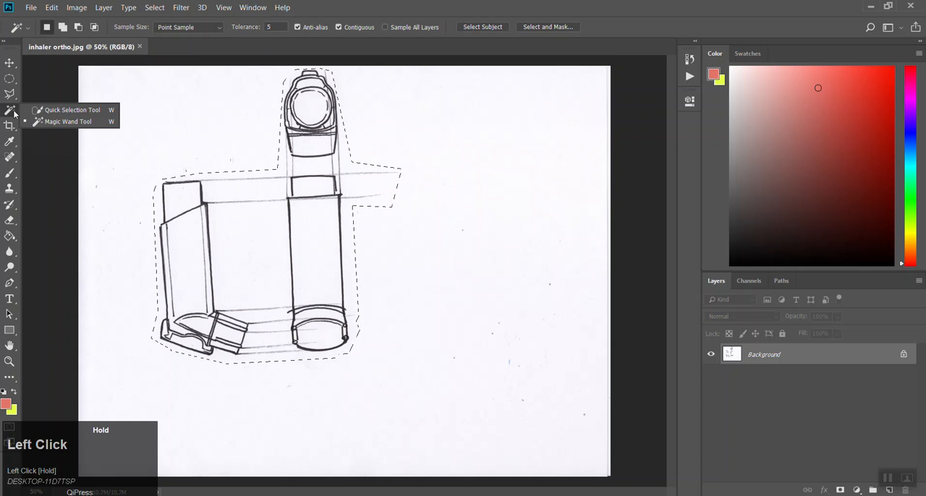
{"action": "left_click", "coordinate": [58, 122]}
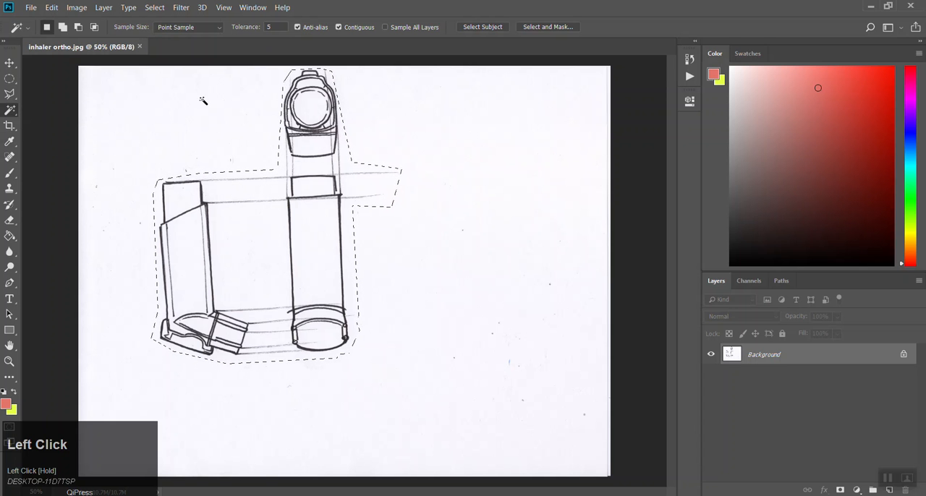
{"action": "left_click", "coordinate": [273, 26]}
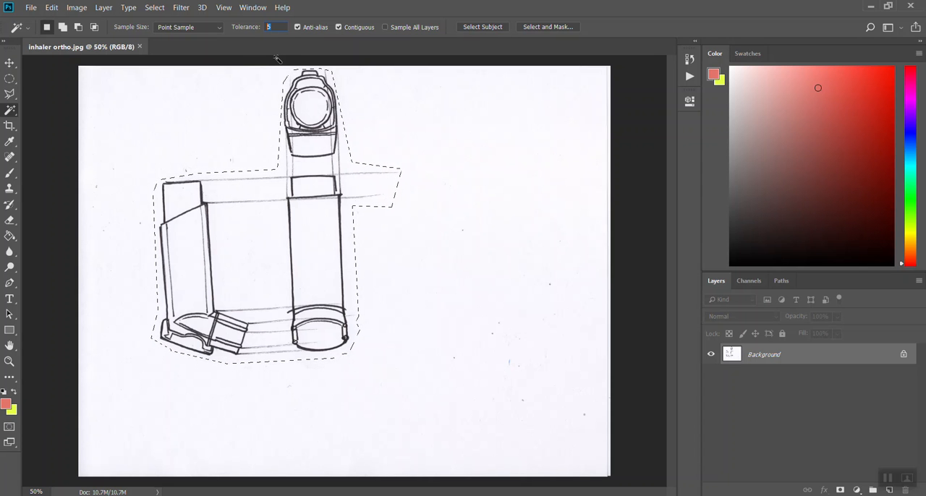
{"action": "type", "text": "50"}
{"action": "key", "text": "alt"}
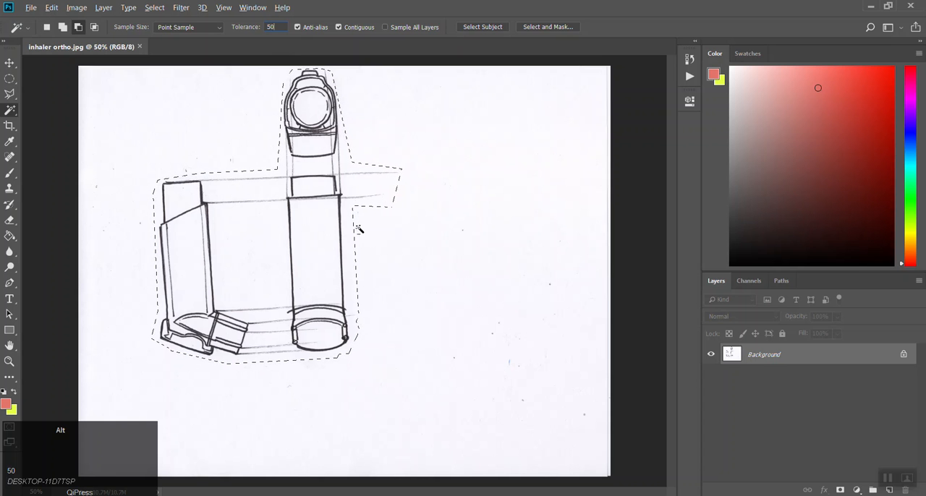
{"action": "key", "text": "alt"}
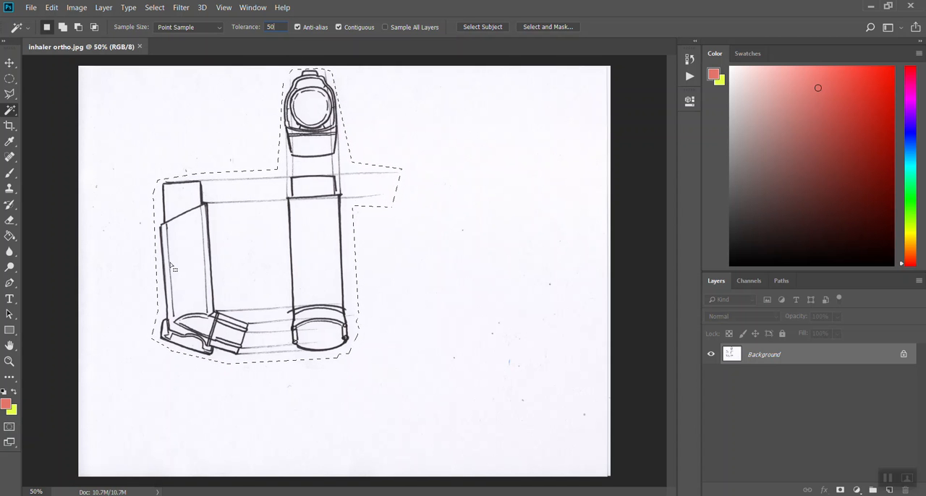
{"action": "key", "text": "alt"}
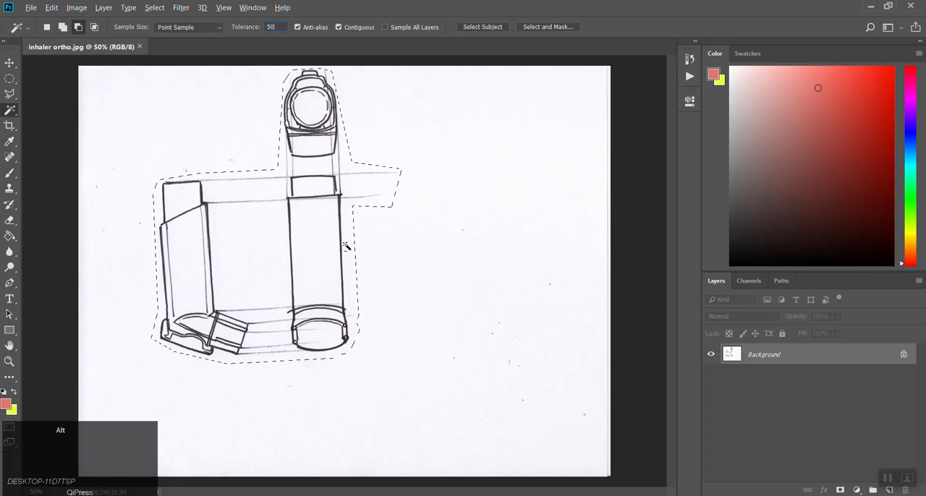
{"action": "left_click", "coordinate": [347, 247], "text": "alt"}
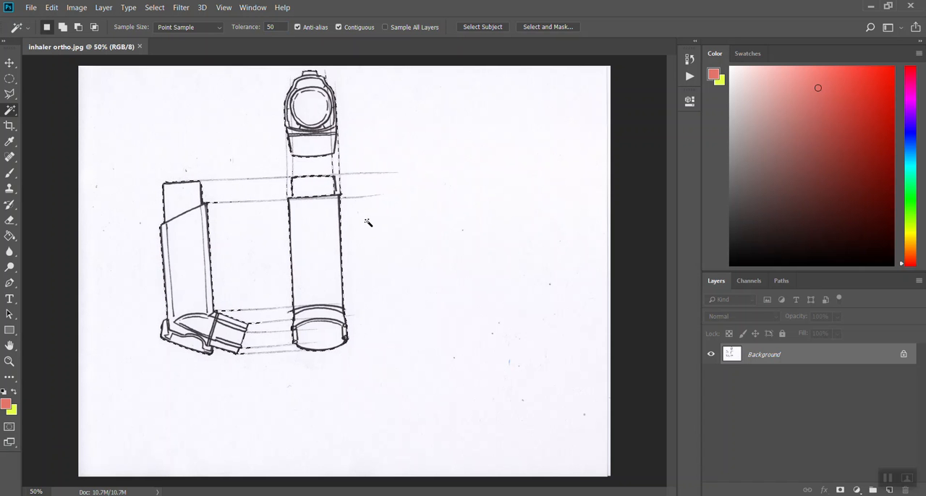
Step: Copy the selected inhaler drawings and paste them onto a new layer
{"action": "left_click", "coordinate": [51, 7]}
{"action": "left_click", "coordinate": [61, 86]}
{"action": "left_click", "coordinate": [51, 7]}
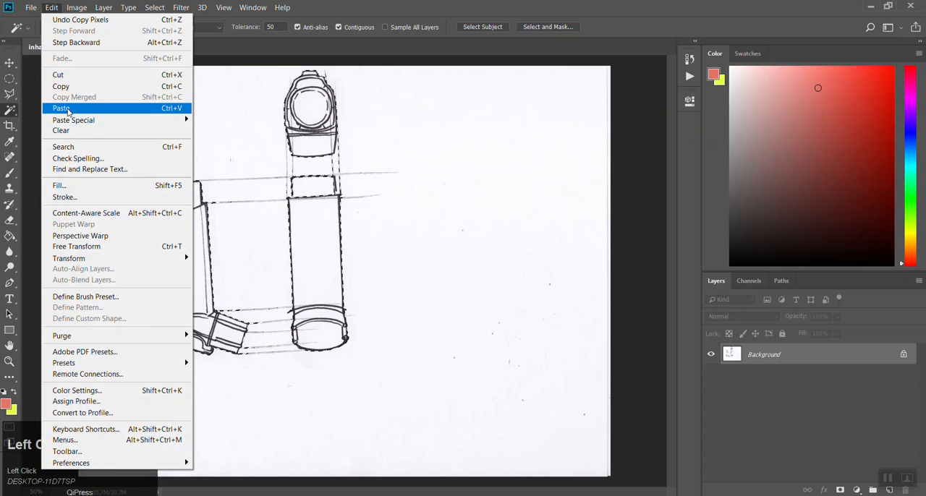
{"action": "left_click", "coordinate": [61, 108]}
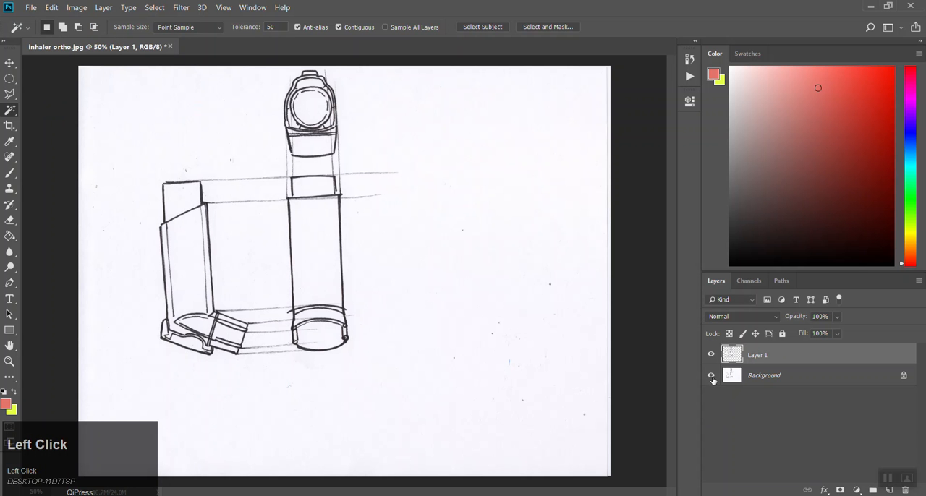
Step: Hide the Background layer so only the cut-out inhaler drawings are shown
{"action": "left_click", "coordinate": [712, 376]}
{"action": "left_click", "coordinate": [711, 376]}
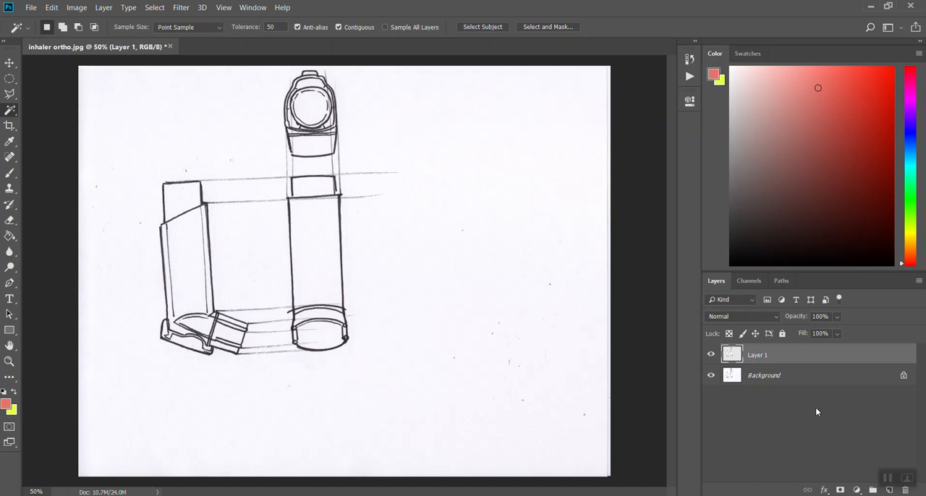
{"action": "left_click", "coordinate": [710, 376]}
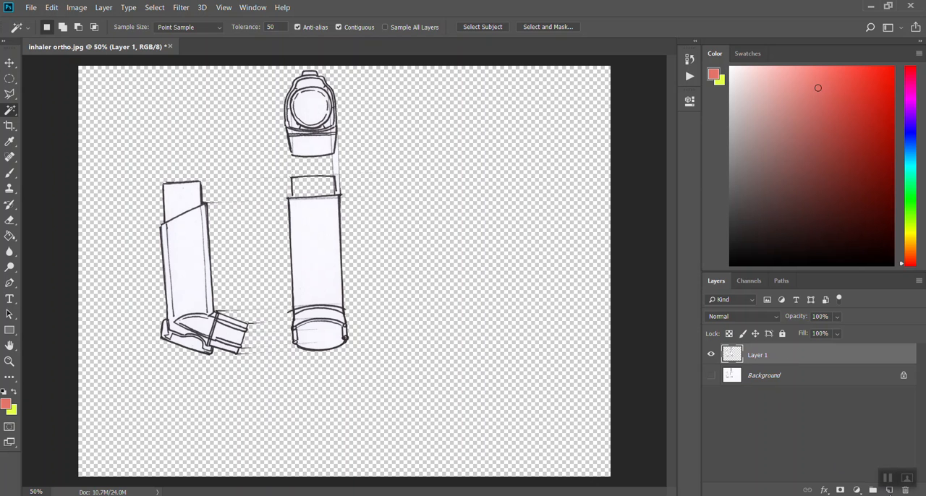
Step: Restore the maximized program window down to a smaller size
{"action": "left_click", "coordinate": [871, 6]}
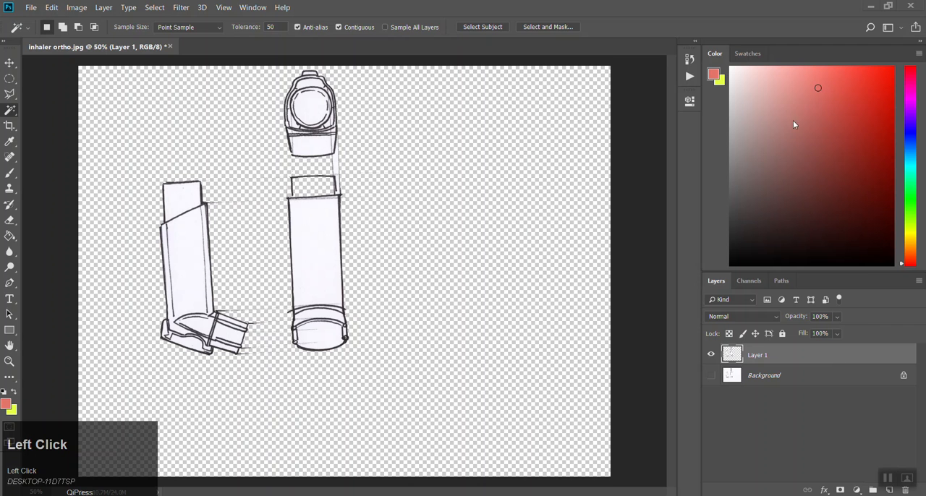
{"action": "left_click", "coordinate": [888, 6]}
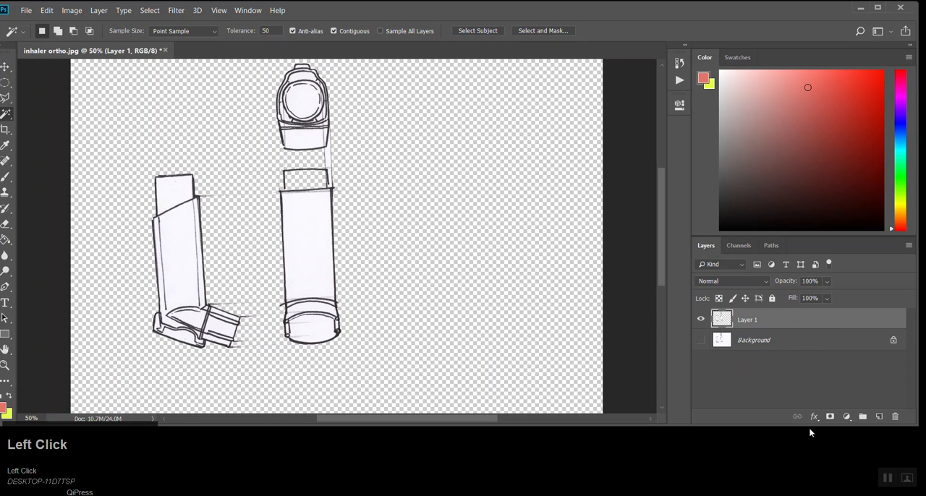
Step: Enlarge the program window downward and add two new empty layers above the inhaler drawings
{"action": "left_click_drag", "start_coordinate": [809, 428], "coordinate": [803, 462]}
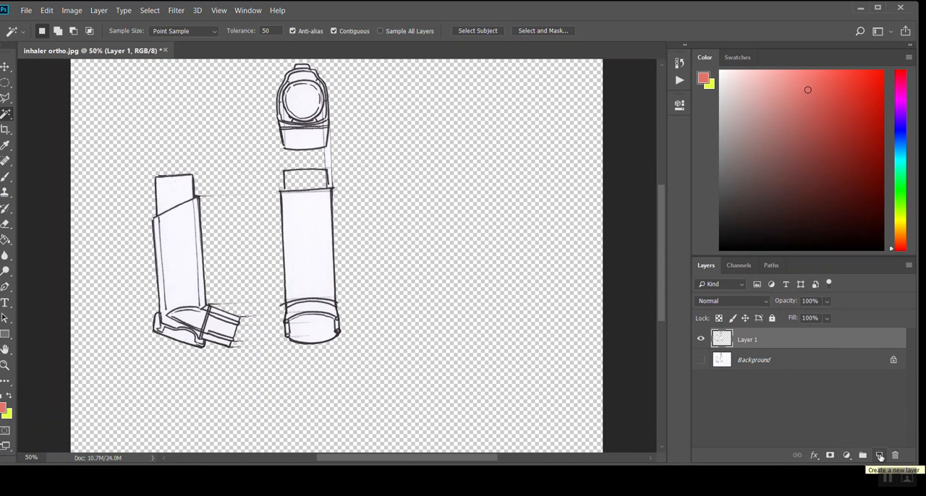
{"action": "left_click", "coordinate": [877, 457]}
{"action": "left_click", "coordinate": [877, 458]}
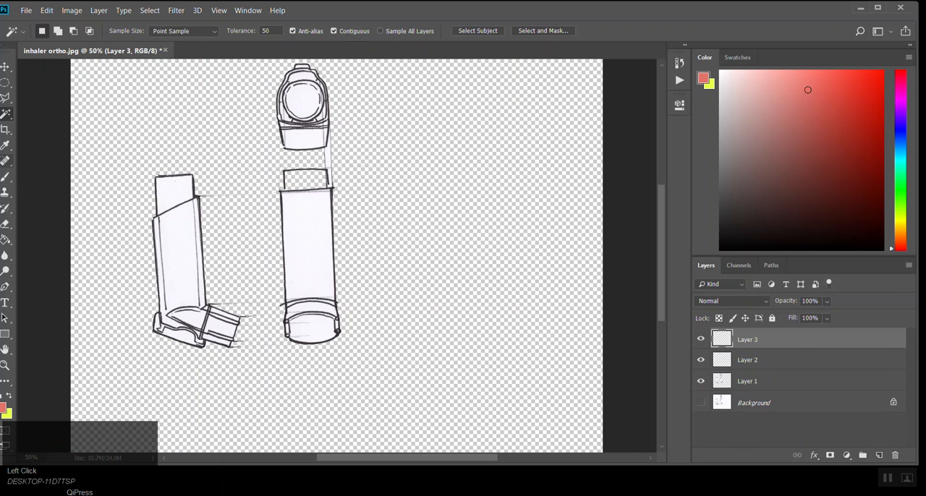
Step: Paint a bright red freehand brush scribble across the inhaler drawings on Layer 3
{"action": "left_click", "coordinate": [5, 176]}
{"action": "left_click_drag", "start_coordinate": [856, 109], "coordinate": [885, 70]}
{"action": "mouse_move", "coordinate": [424, 150]}
{"action": "left_mouse_down"}
{"action": "mouse_move", "coordinate": [210, 311]}
{"action": "mouse_move", "coordinate": [92, 114]}
{"action": "mouse_move", "coordinate": [355, 345]}
{"action": "left_mouse_up"}
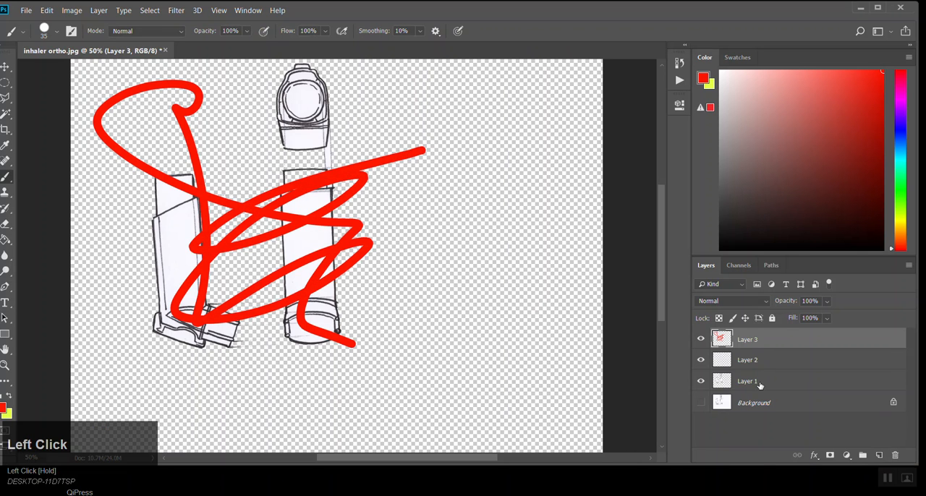
Step: Toggle the visibility of the red scribble on Layer 3 and delete that layer
{"action": "left_click", "coordinate": [705, 341]}
{"action": "left_click", "coordinate": [701, 340]}
{"action": "left_click", "coordinate": [705, 341]}
{"action": "key", "text": "Delete"}
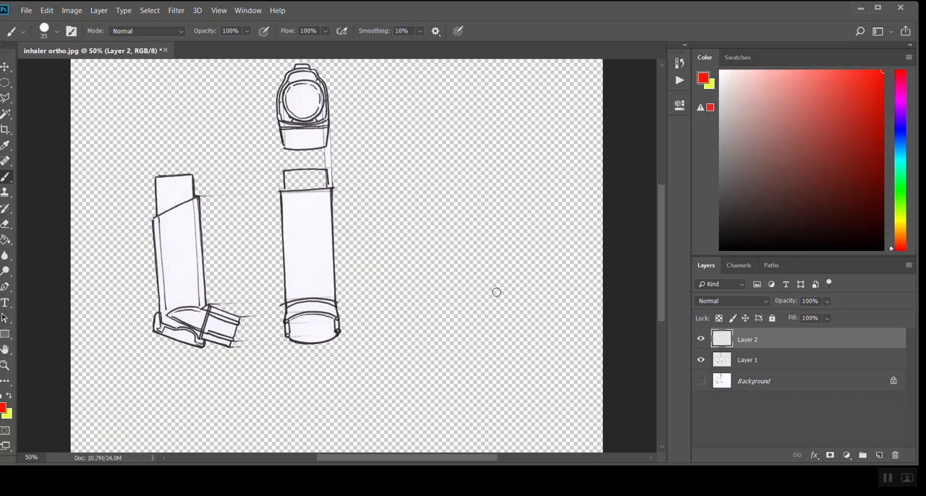
Step: Hide Layer 2 and briefly show the Background layer to compare the original scan with the cut-out drawings
{"action": "left_click", "coordinate": [701, 340]}
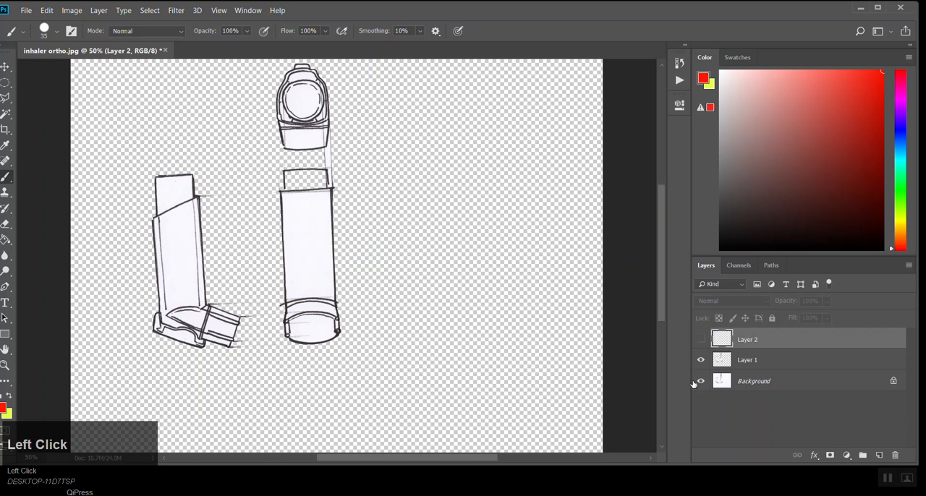
{"action": "left_click", "coordinate": [700, 381]}
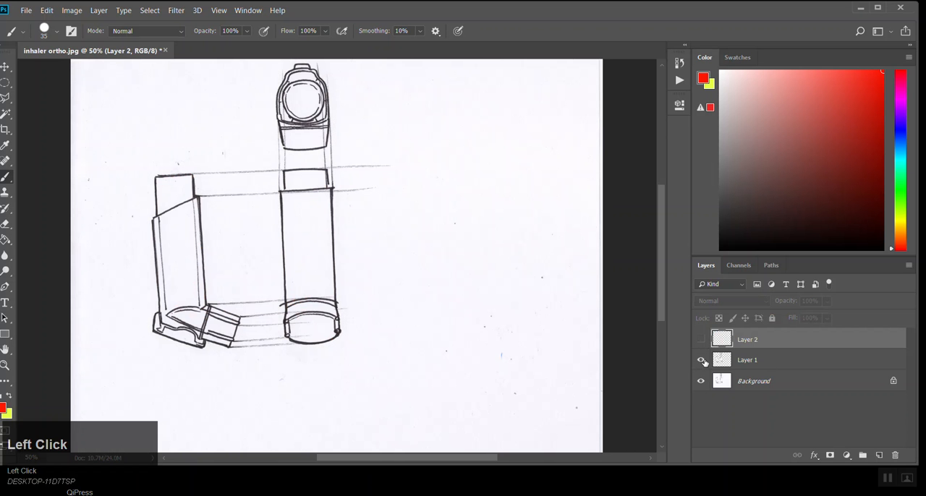
{"action": "left_click", "coordinate": [702, 383]}
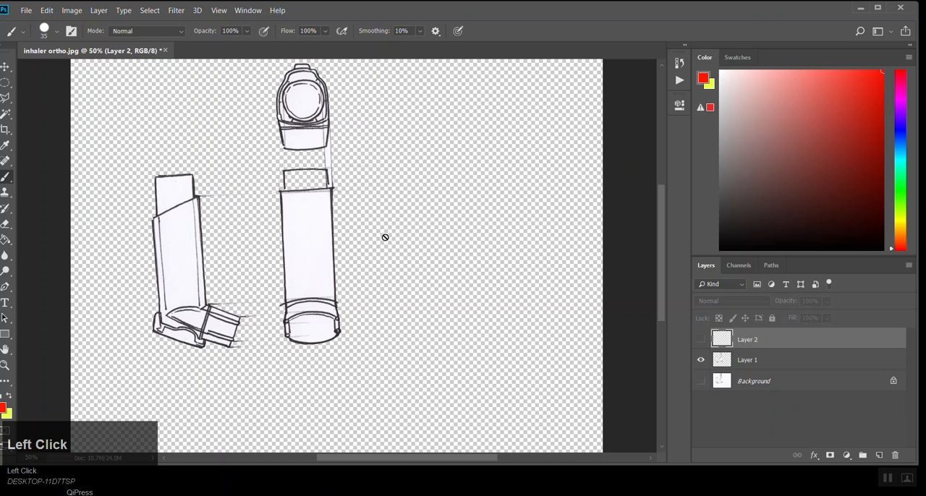
Step: Place the empty Layer 2 beneath the inhaler drawings layer and fill it with white using the Paint Bucket
{"action": "left_click_drag", "start_coordinate": [769, 343], "coordinate": [767, 369]}
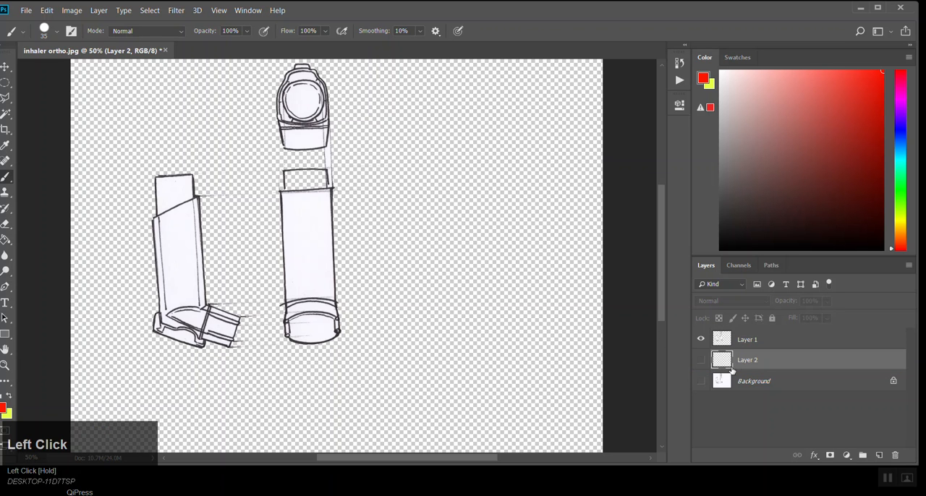
{"action": "left_click", "coordinate": [700, 359]}
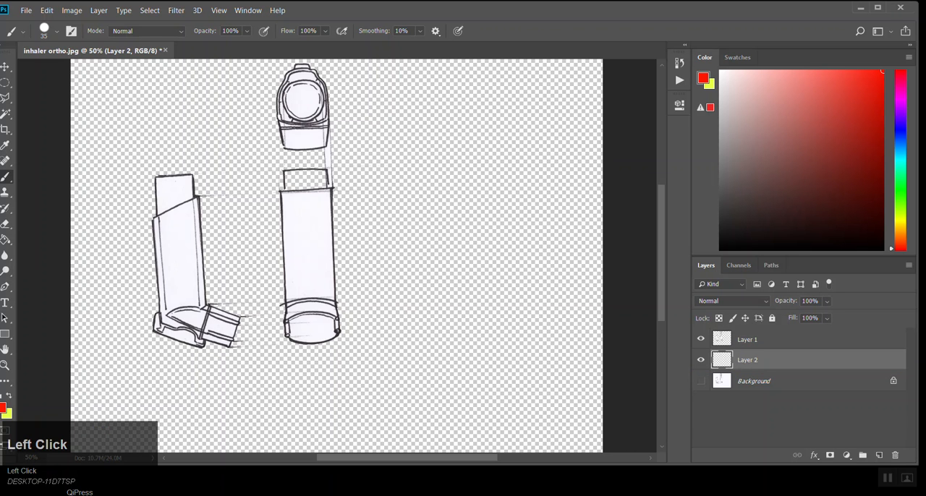
{"action": "left_click", "coordinate": [10, 245]}
{"action": "mouse_move", "coordinate": [738, 108]}
{"action": "left_mouse_down"}
{"action": "mouse_move", "coordinate": [738, 83]}
{"action": "mouse_move", "coordinate": [712, 60]}
{"action": "left_mouse_up"}
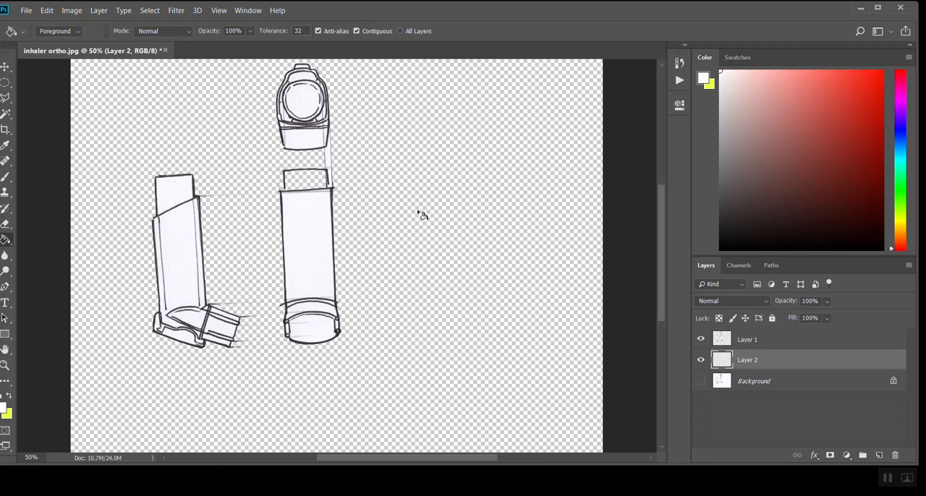
{"action": "left_click", "coordinate": [765, 339]}
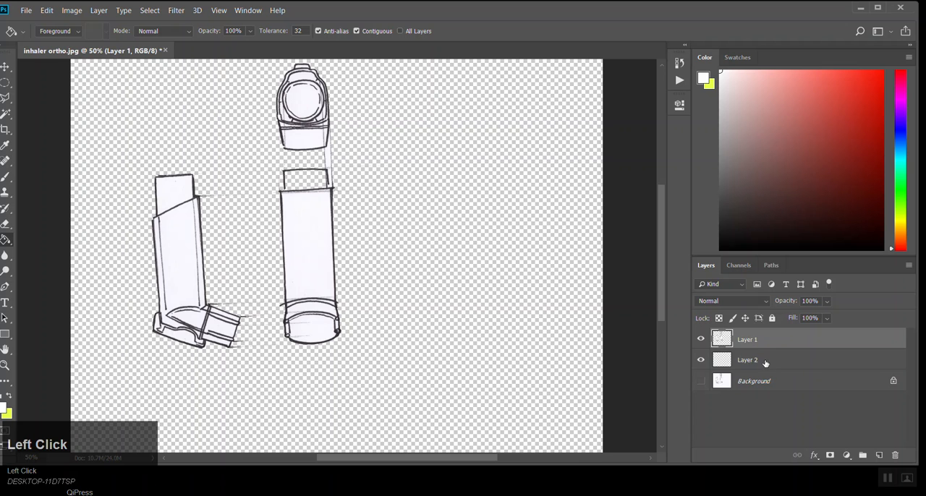
{"action": "left_click", "coordinate": [765, 361]}
{"action": "left_click", "coordinate": [701, 340]}
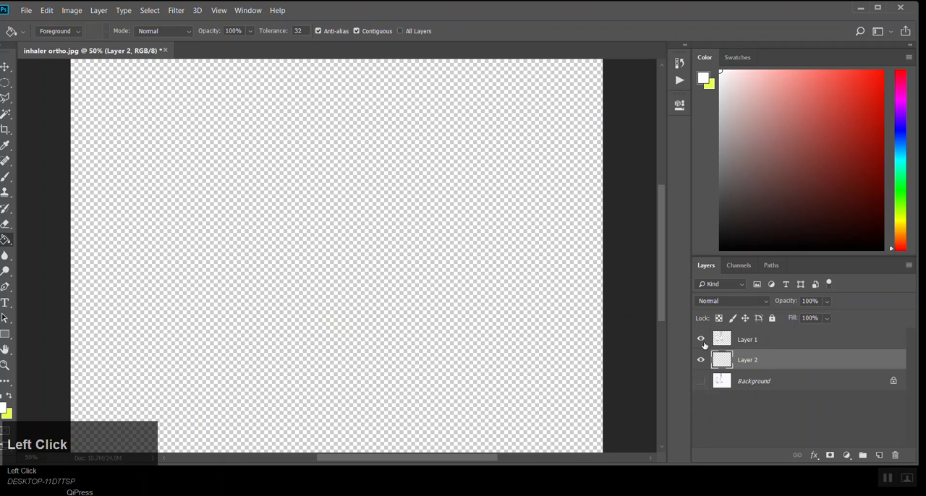
{"action": "left_click", "coordinate": [449, 281]}
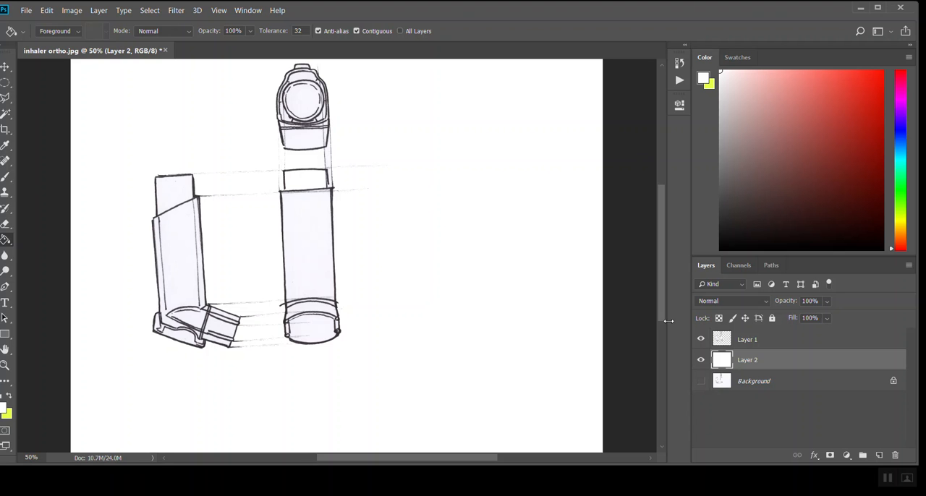
Step: Move the inhaler drawings on Layer 1 slightly down and to the right on the canvas
{"action": "left_click", "coordinate": [791, 340]}
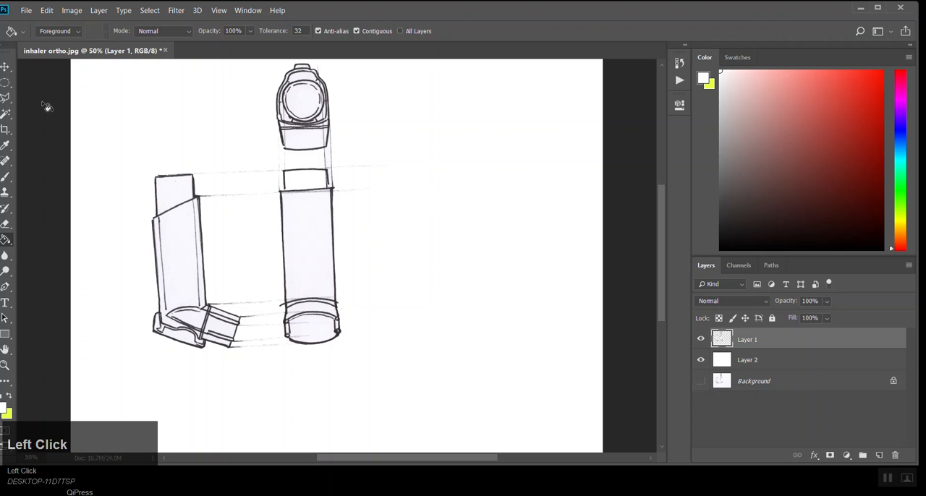
{"action": "left_click", "coordinate": [5, 67]}
{"action": "mouse_move", "coordinate": [310, 124]}
{"action": "left_mouse_down"}
{"action": "mouse_move", "coordinate": [301, 155]}
{"action": "mouse_move", "coordinate": [315, 156]}
{"action": "left_mouse_up"}
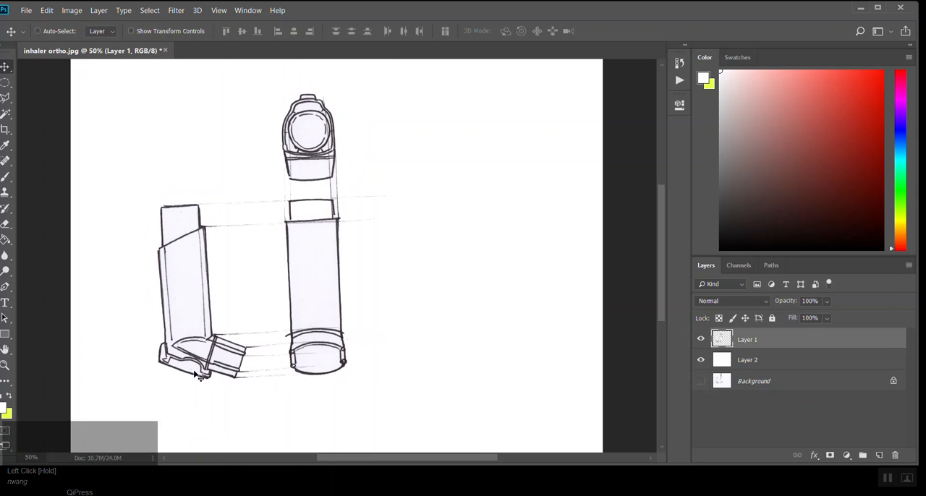
{"action": "key", "text": "ctrl+t"}
{"action": "key", "text": "Escape"}
{"action": "left_click", "coordinate": [46, 10]}
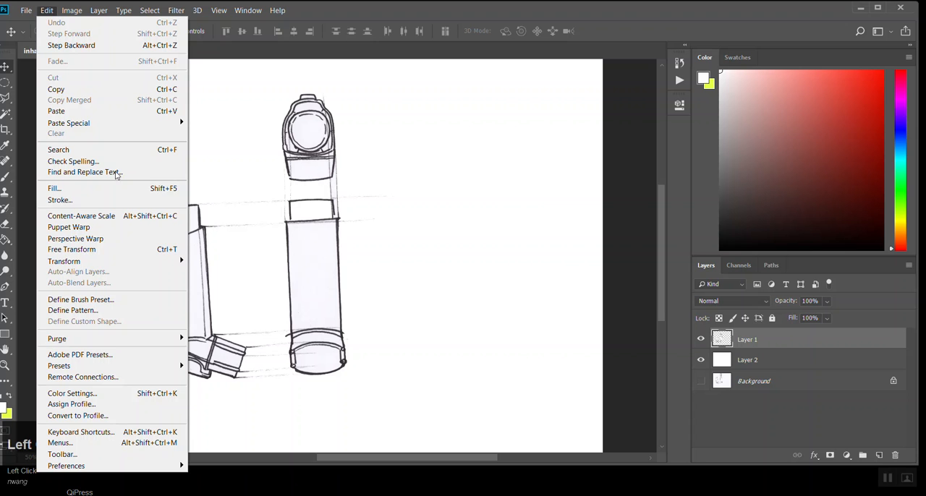
{"action": "mouse_move", "coordinate": [113, 263]}
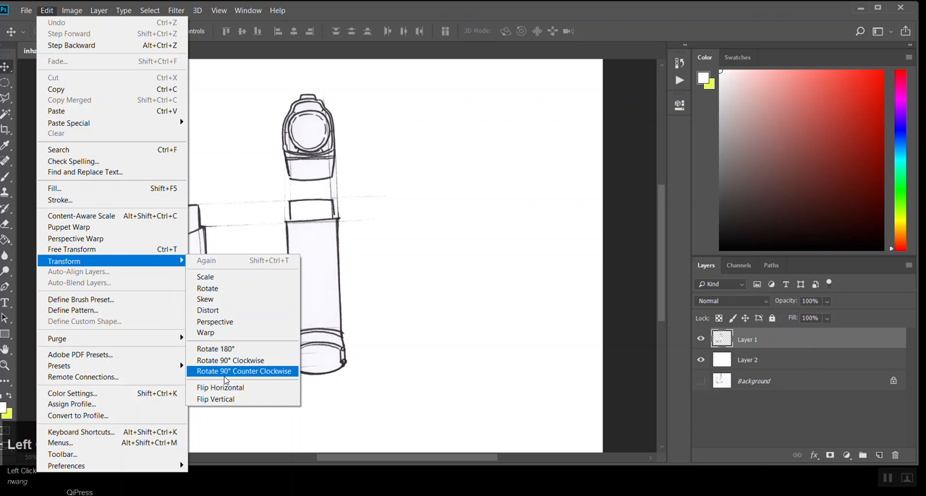
{"action": "left_click", "coordinate": [215, 279]}
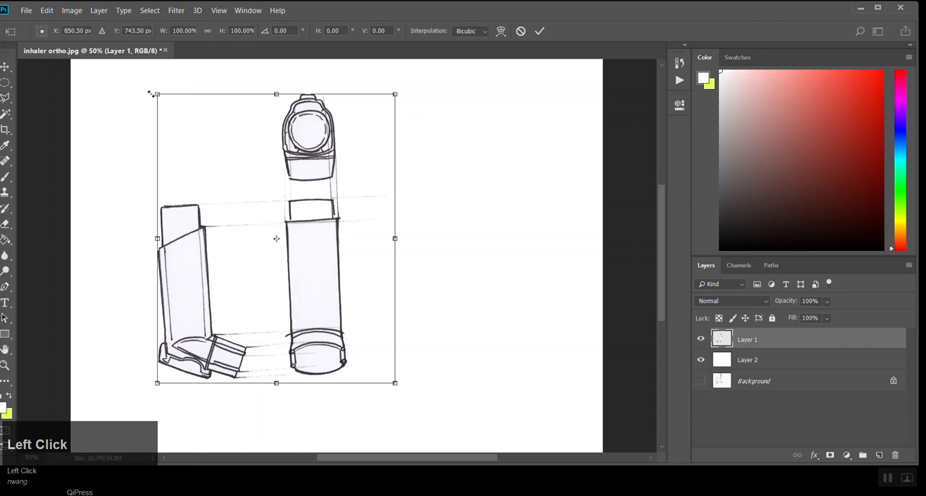
{"action": "key", "text": "Escape"}
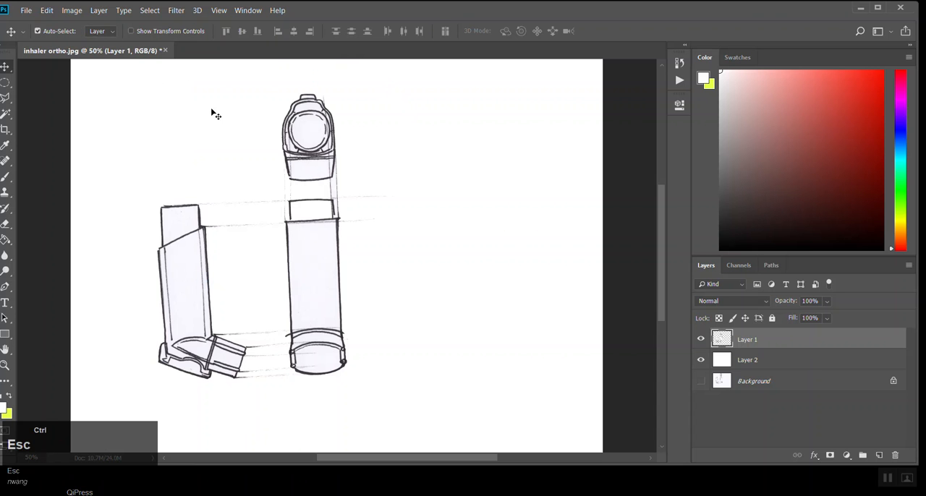
Step: Rotate the inhaler drawings slightly clockwise with Free Transform so their construction lines run horizontally
{"action": "key", "text": "ctrl+t"}
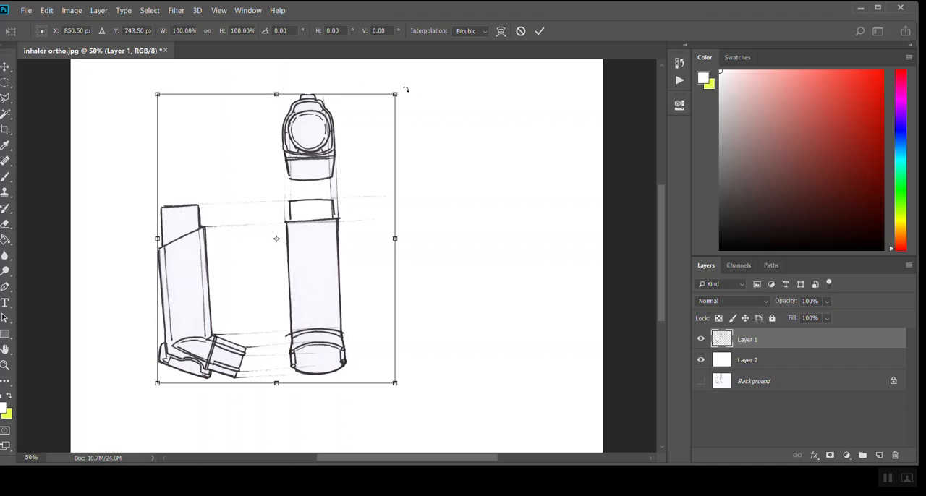
{"action": "left_click_drag", "start_coordinate": [397, 239], "coordinate": [283, 238]}
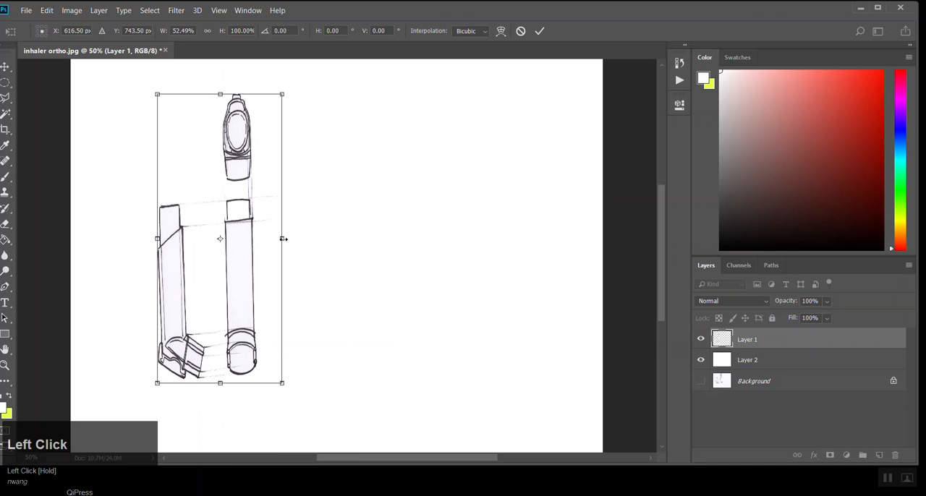
{"action": "key", "text": "ctrl+z"}
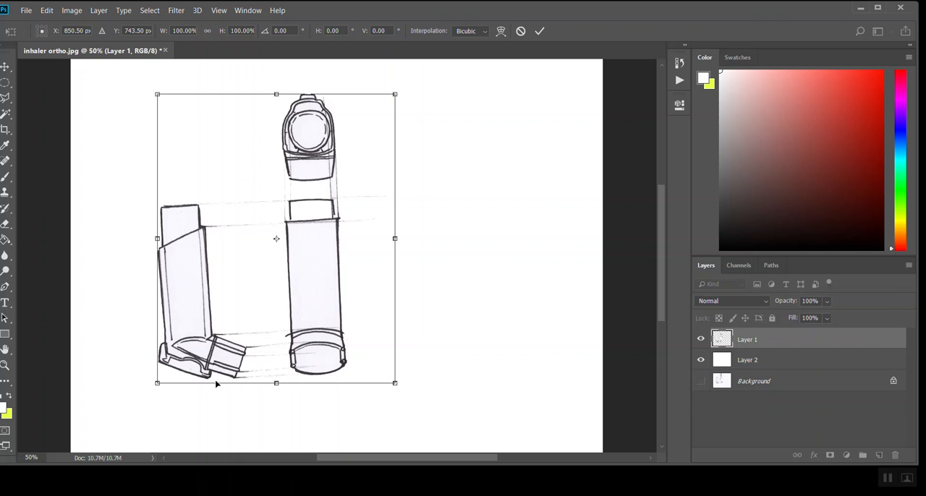
{"action": "left_click_drag", "start_coordinate": [418, 91], "coordinate": [424, 94]}
{"action": "key", "text": "Return"}
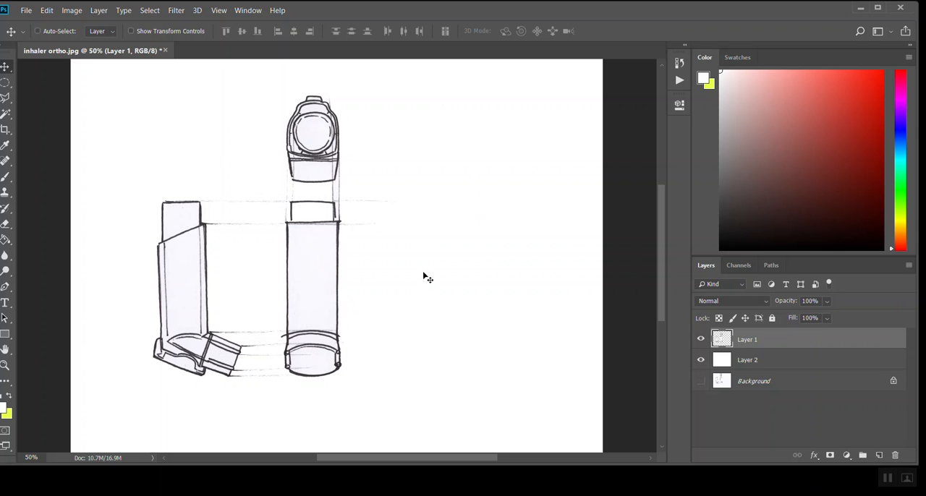
Step: Open the Levels adjustment for the inhaler drawings on Layer 1
{"action": "left_click", "coordinate": [47, 10]}
{"action": "mouse_move", "coordinate": [75, 10]}
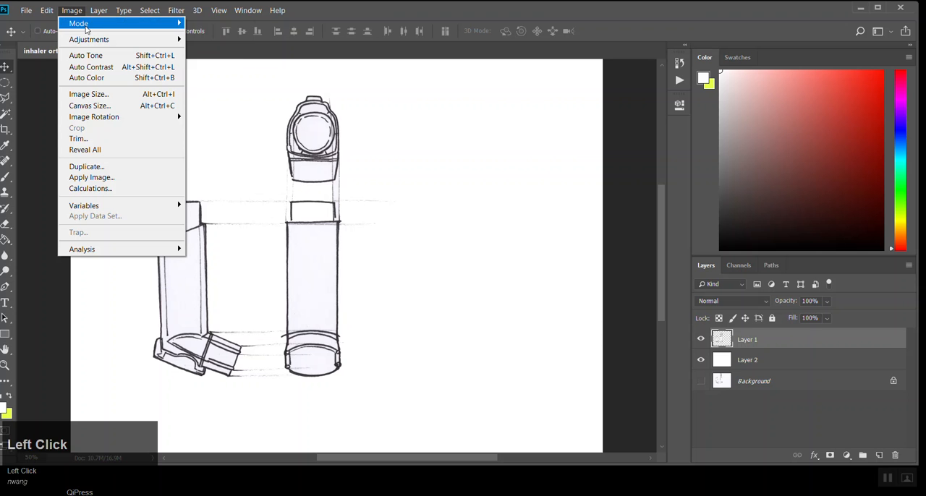
{"action": "mouse_move", "coordinate": [84, 39]}
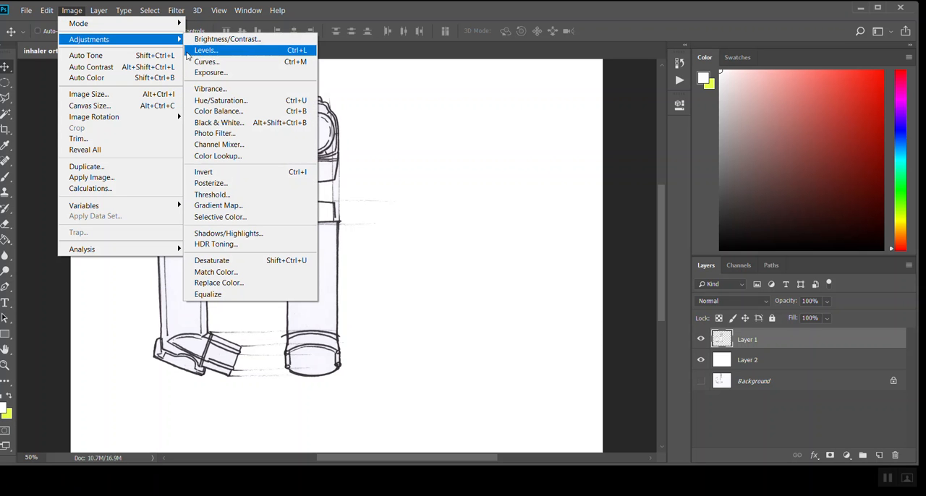
{"action": "left_click", "coordinate": [763, 353]}
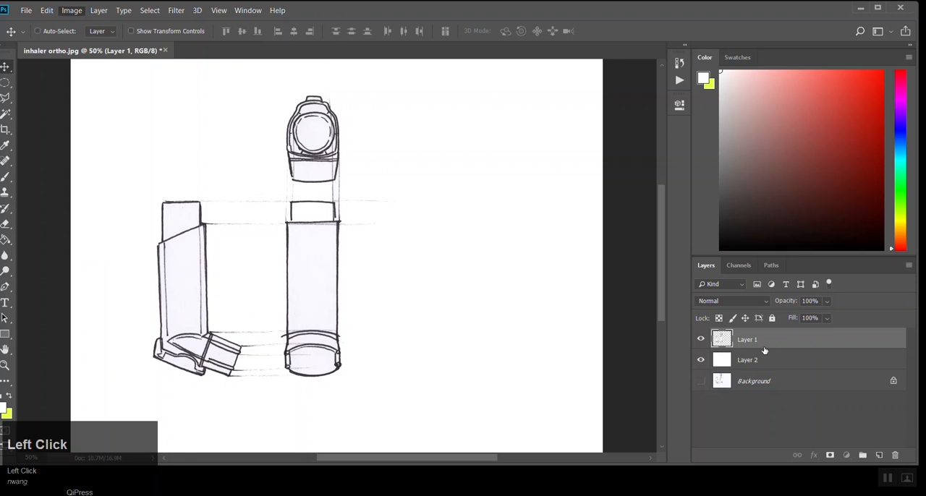
{"action": "left_click", "coordinate": [48, 11]}
{"action": "left_click", "coordinate": [71, 10]}
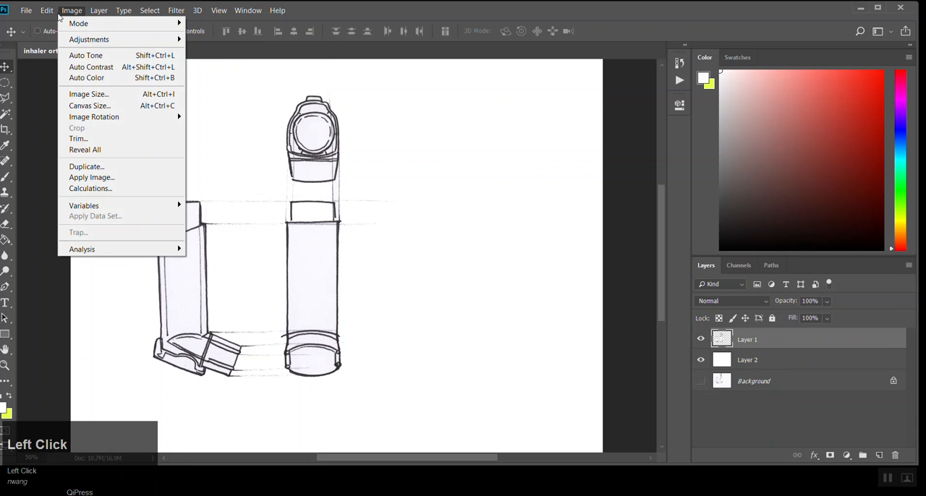
{"action": "mouse_move", "coordinate": [166, 41]}
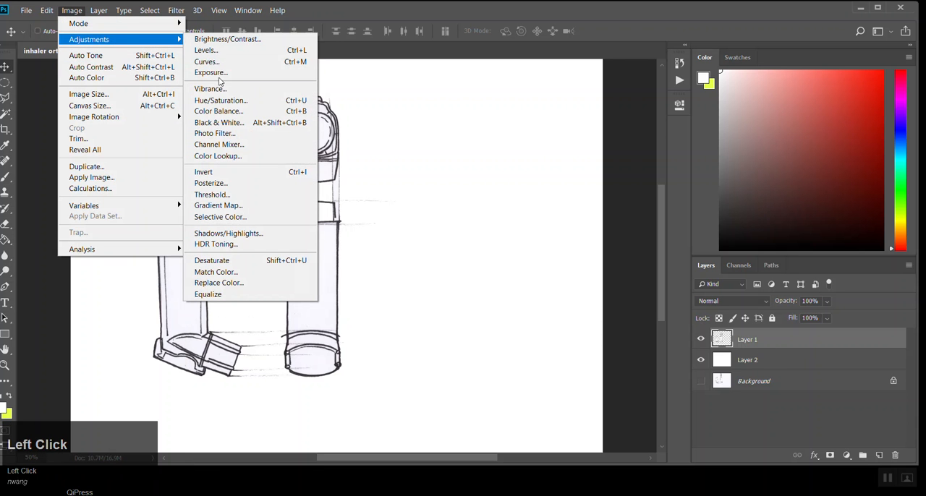
{"action": "left_click", "coordinate": [208, 52]}
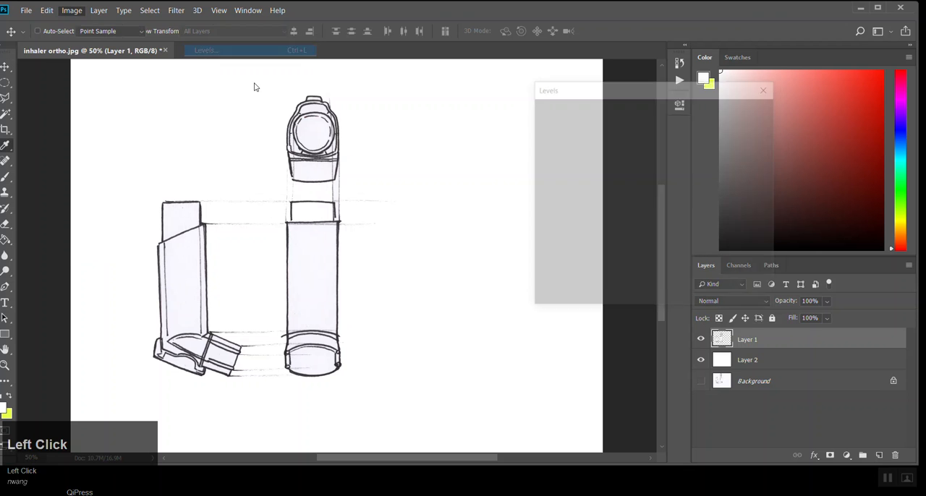
Step: Experiment with the input level sliders and return them to 0, 1.00 and 255
{"action": "mouse_move", "coordinate": [549, 223]}
{"action": "left_mouse_down"}
{"action": "mouse_move", "coordinate": [700, 225]}
{"action": "mouse_move", "coordinate": [592, 224]}
{"action": "mouse_move", "coordinate": [547, 212]}
{"action": "mouse_move", "coordinate": [571, 232]}
{"action": "left_mouse_up"}
{"action": "left_click_drag", "start_coordinate": [649, 233], "coordinate": [534, 223]}
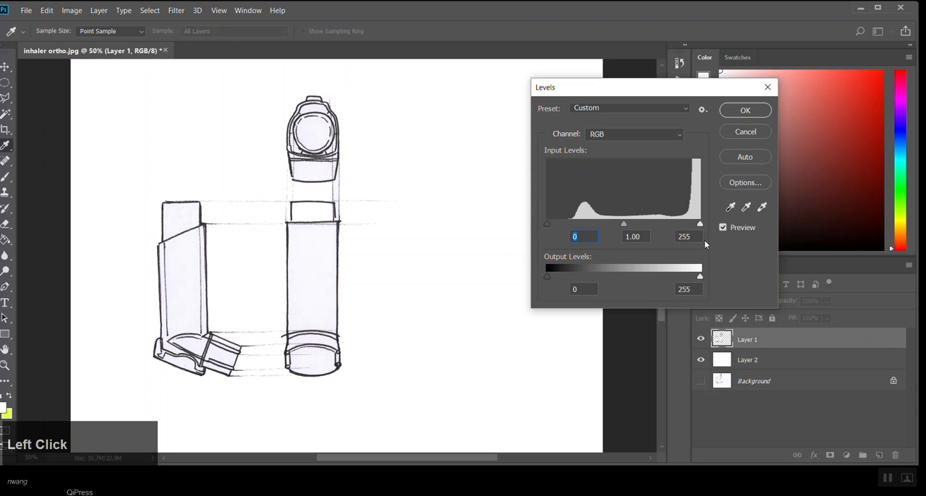
{"action": "left_click_drag", "start_coordinate": [547, 225], "coordinate": [529, 217]}
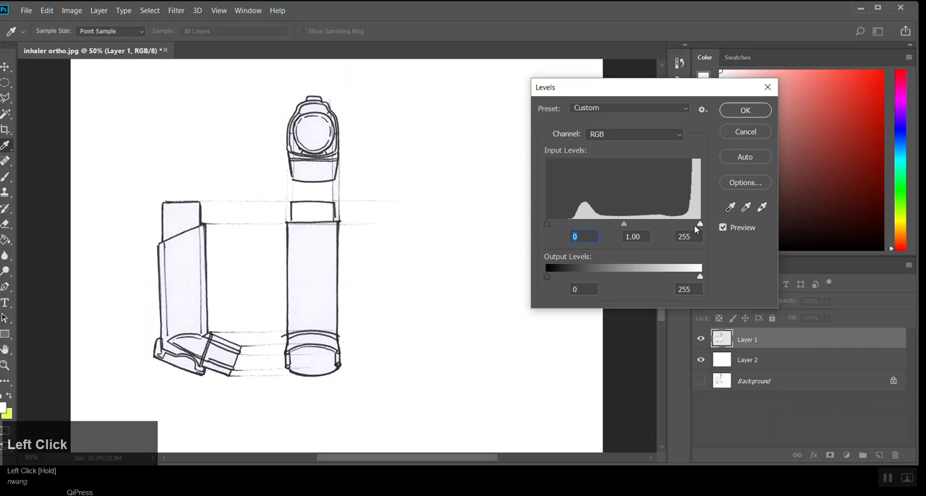
Step: Set the white point by sampling the tinted paper inside the tall inhaler body, and apply the Levels adjustment
{"action": "left_click", "coordinate": [763, 207]}
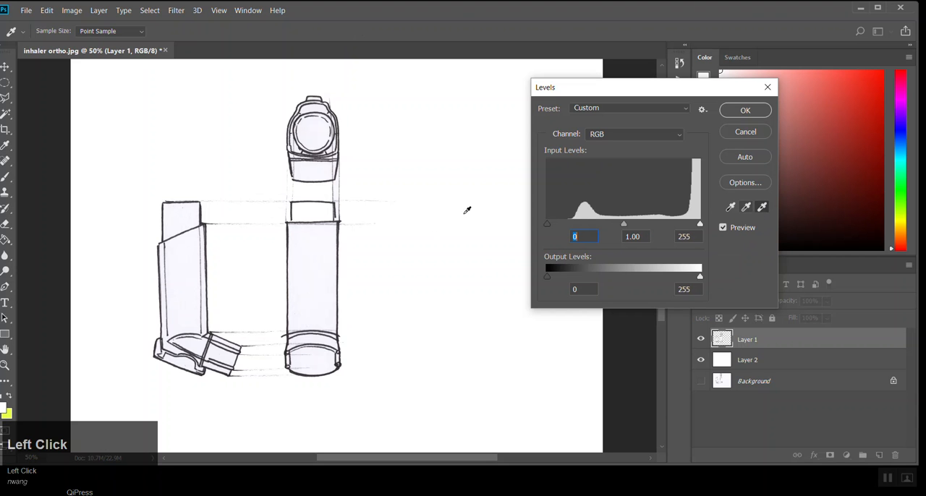
{"action": "left_click", "coordinate": [313, 251]}
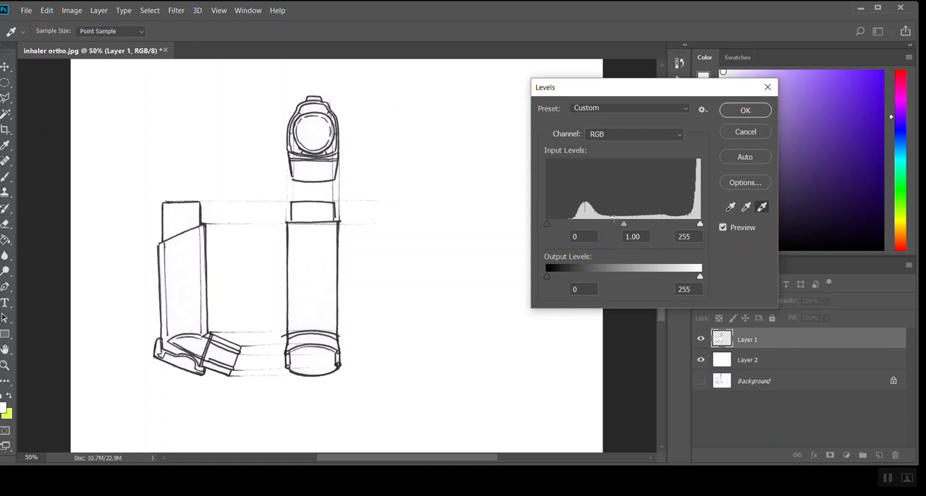
{"action": "left_click", "coordinate": [746, 110]}
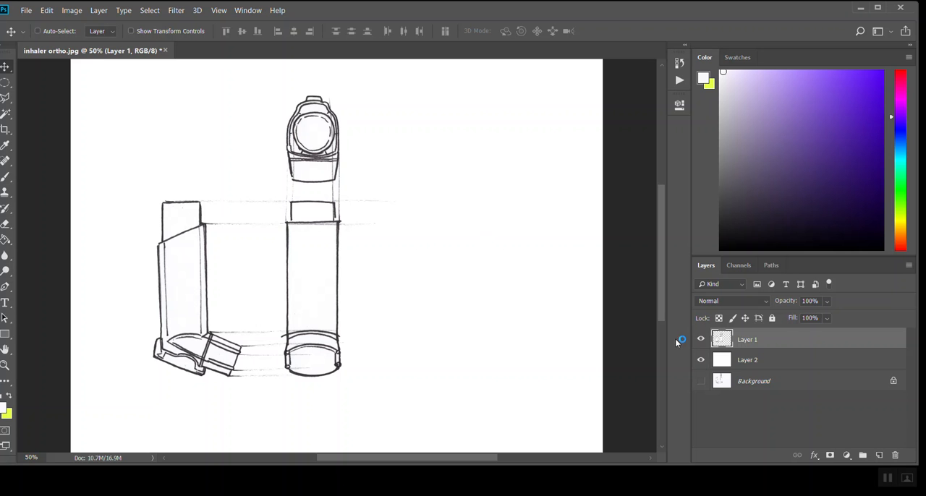
Step: Try a Levels adjustment on Layer 1 with input black at 70 and input white at 119, and discard it
{"action": "key", "text": "ctrl+l"}
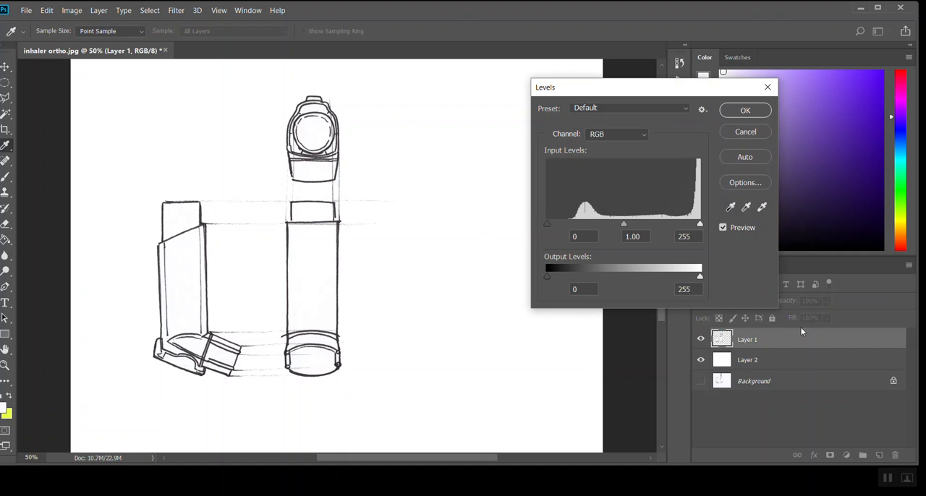
{"action": "mouse_move", "coordinate": [699, 225]}
{"action": "left_mouse_down"}
{"action": "mouse_move", "coordinate": [611, 229]}
{"action": "mouse_move", "coordinate": [759, 240]}
{"action": "left_mouse_up"}
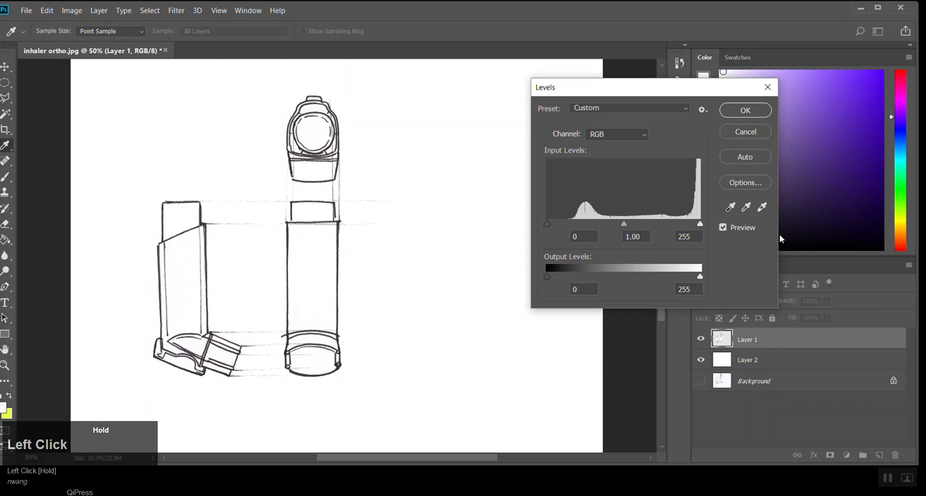
{"action": "mouse_move", "coordinate": [699, 226]}
{"action": "left_mouse_down"}
{"action": "mouse_move", "coordinate": [617, 233]}
{"action": "mouse_move", "coordinate": [736, 239]}
{"action": "mouse_move", "coordinate": [641, 221]}
{"action": "mouse_move", "coordinate": [566, 224]}
{"action": "mouse_move", "coordinate": [619, 225]}
{"action": "left_mouse_up"}
{"action": "left_click_drag", "start_coordinate": [549, 225], "coordinate": [590, 227]}
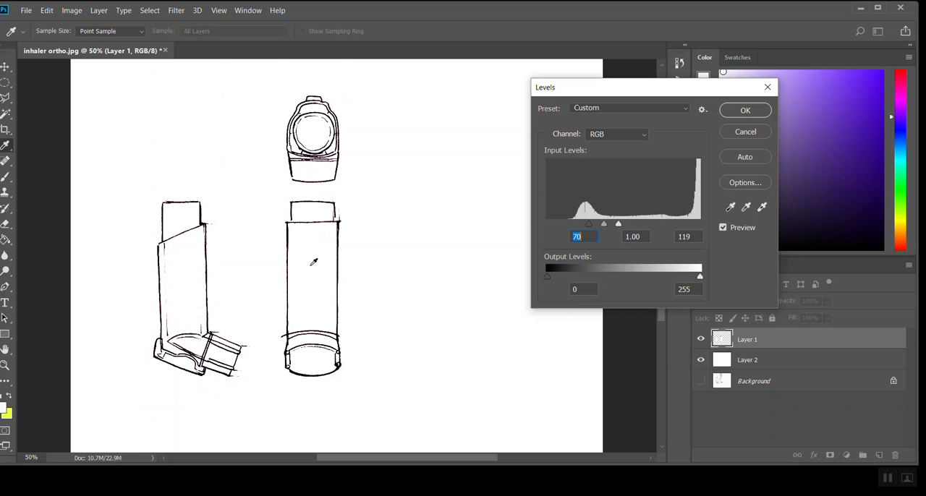
{"action": "left_click", "coordinate": [727, 130]}
Step: Hide Layer 1 and Layer 2, and convert the locked Background into a regular layer named Layer 0
{"action": "left_click", "coordinate": [701, 340]}
{"action": "left_click", "coordinate": [700, 360]}
{"action": "left_click", "coordinate": [756, 383]}
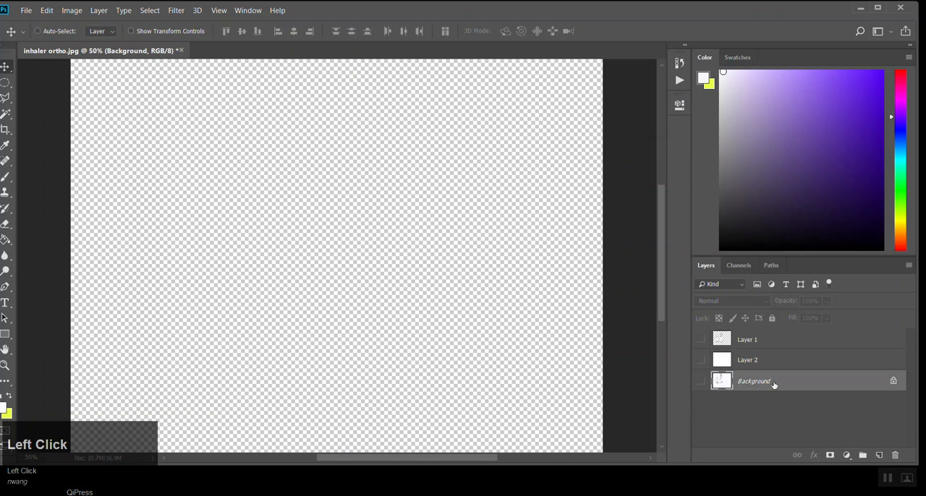
{"action": "double_click", "coordinate": [753, 388]}
{"action": "key", "text": "Return"}
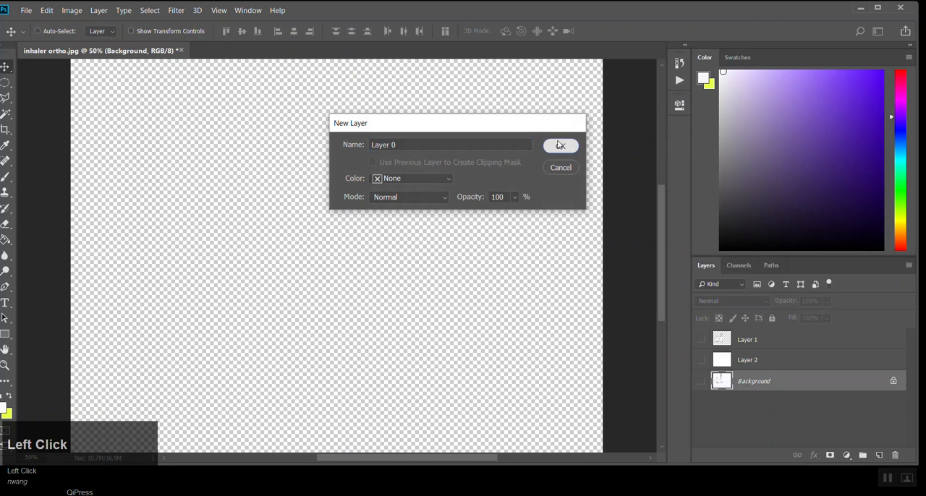
Step: Duplicate Layer 0, keeping the copy directly above it, and hide the original Layer 0
{"action": "key", "text": "alt"}
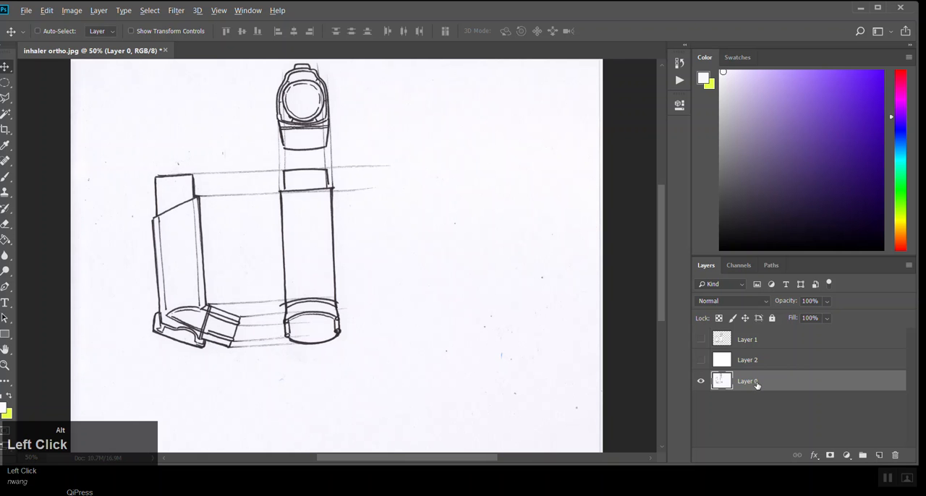
{"action": "left_click_drag", "start_coordinate": [756, 384], "coordinate": [724, 387]}
{"action": "left_click", "coordinate": [700, 403]}
{"action": "left_click", "coordinate": [46, 12]}
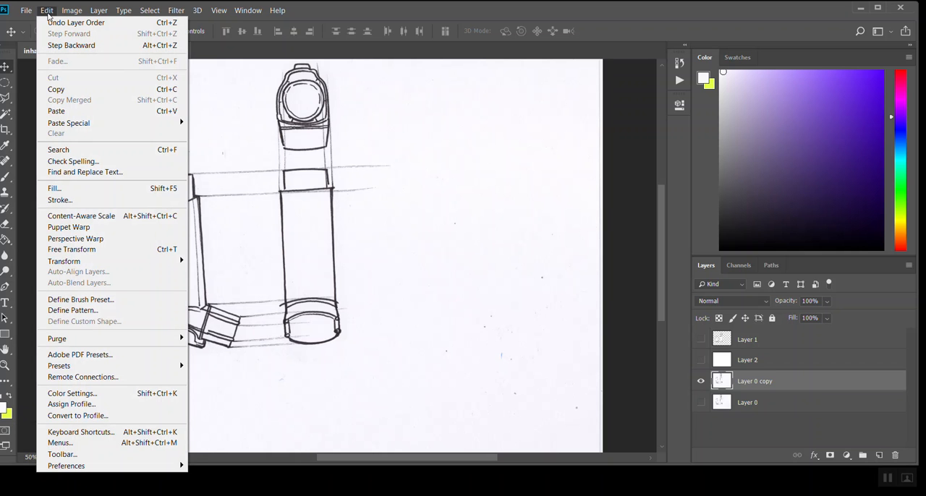
{"action": "mouse_move", "coordinate": [71, 10]}
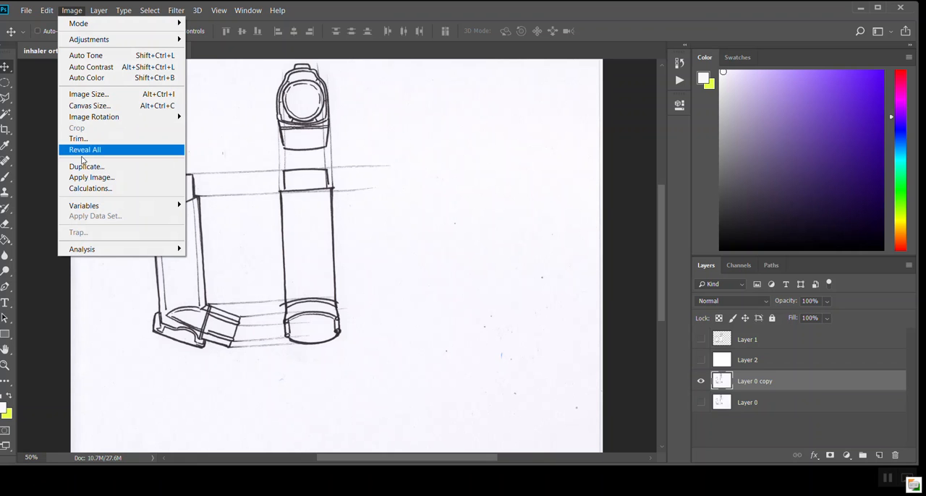
{"action": "left_click", "coordinate": [76, 10]}
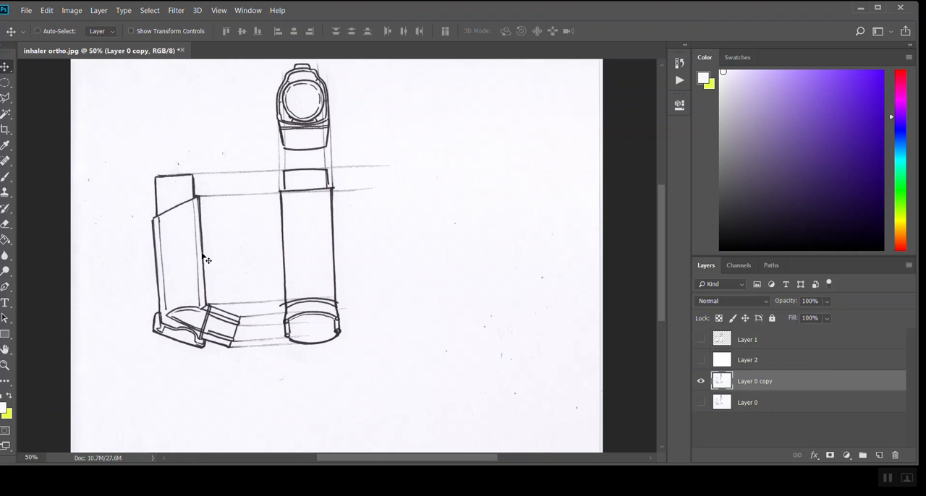
{"action": "left_click", "coordinate": [388, 244]}
{"action": "key", "text": "alt+l"}
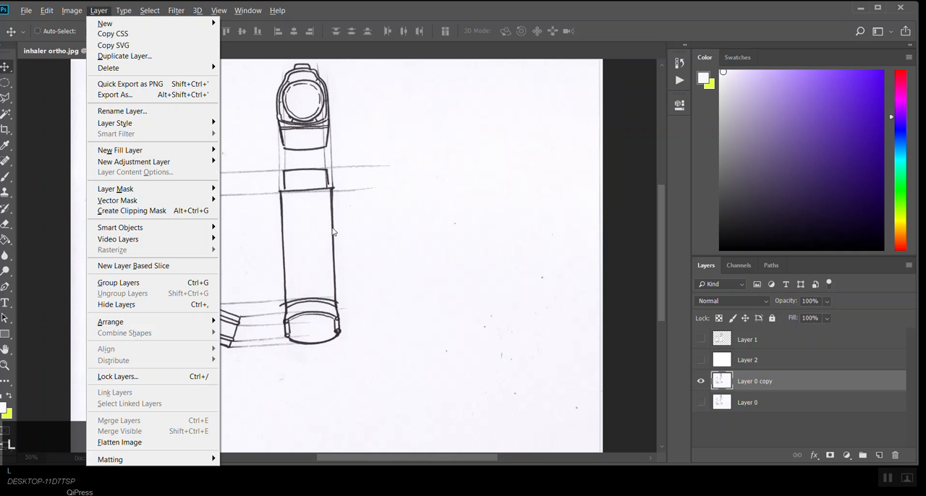
{"action": "left_click", "coordinate": [429, 225]}
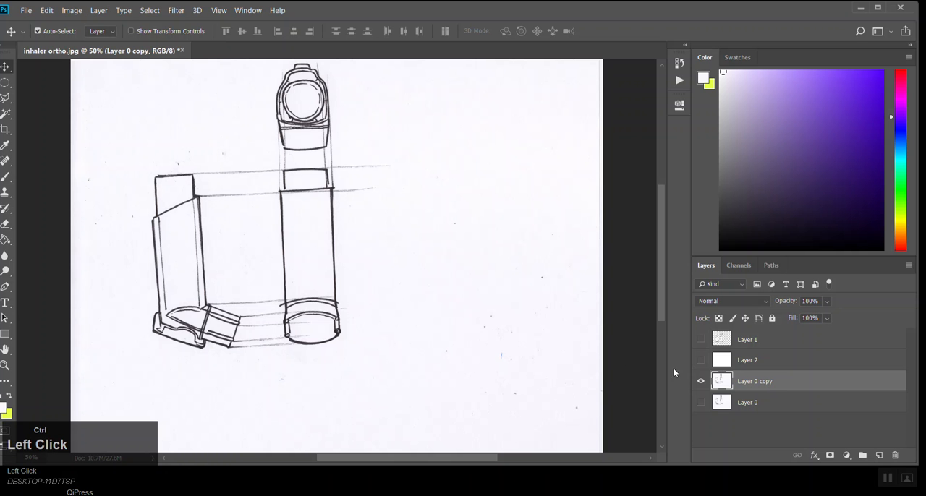
Step: Apply Levels to Layer 0 copy, setting the white point by sampling the paper beside the inhaler drawings
{"action": "key", "text": "ctrl+l"}
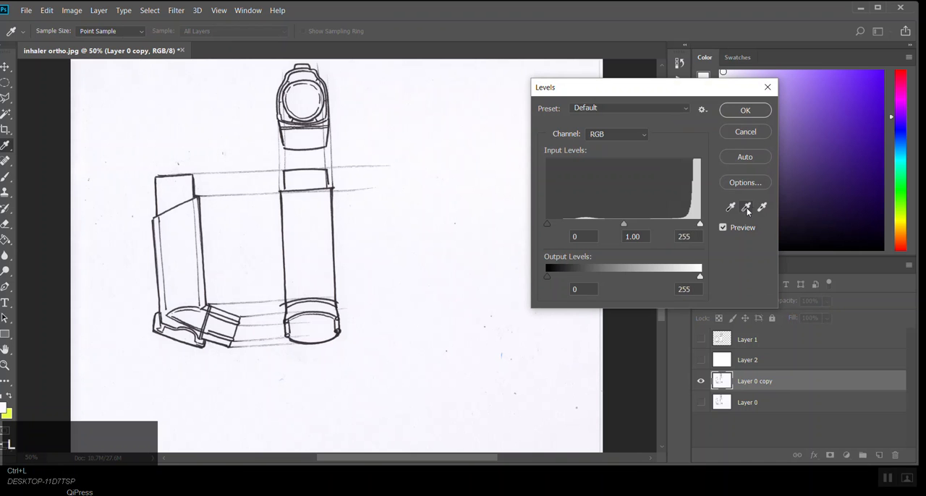
{"action": "left_click", "coordinate": [762, 208]}
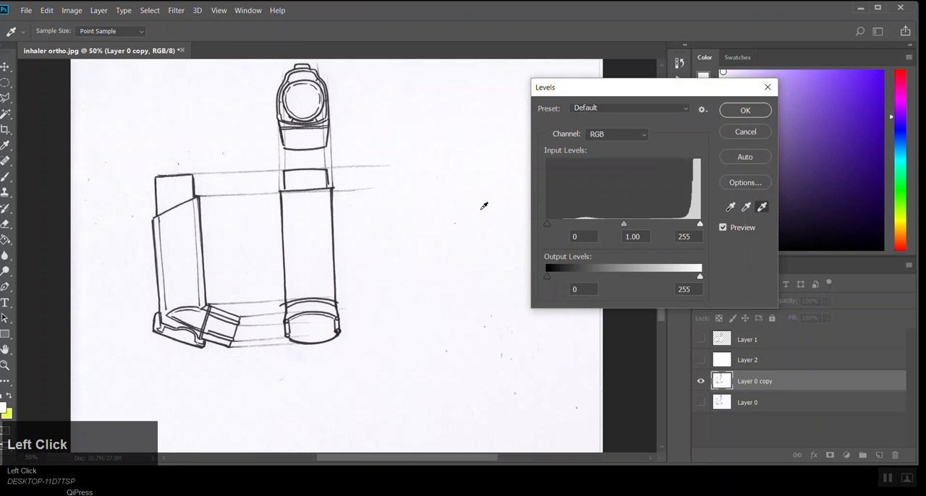
{"action": "left_click", "coordinate": [457, 206]}
{"action": "left_click", "coordinate": [492, 319]}
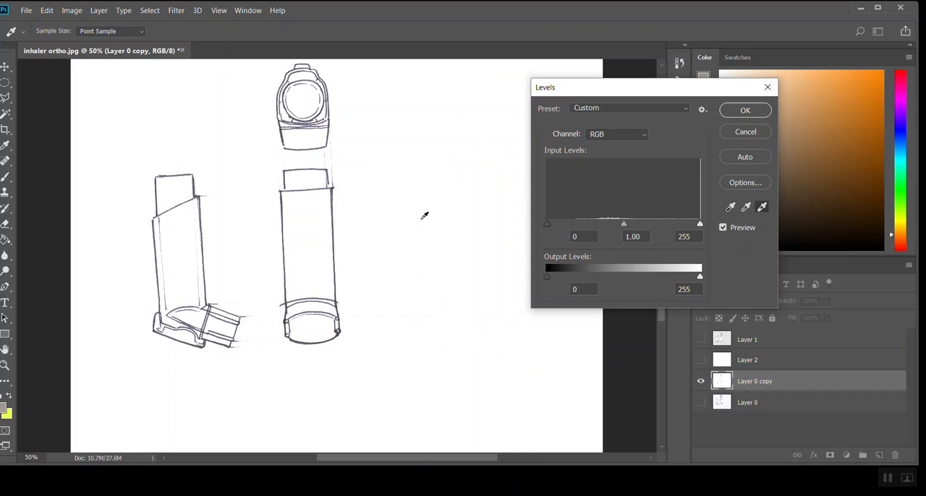
{"action": "left_click", "coordinate": [743, 110]}
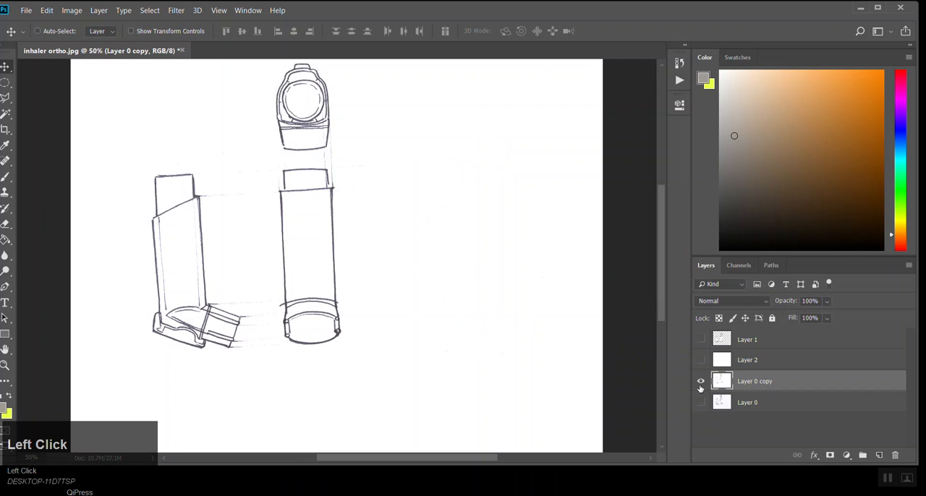
Step: Hide Layer 0 copy, show Layer 1 and Layer 2 again, and make Layer 1 active
{"action": "left_click", "coordinate": [699, 383]}
{"action": "left_click", "coordinate": [701, 340]}
{"action": "left_click", "coordinate": [701, 360]}
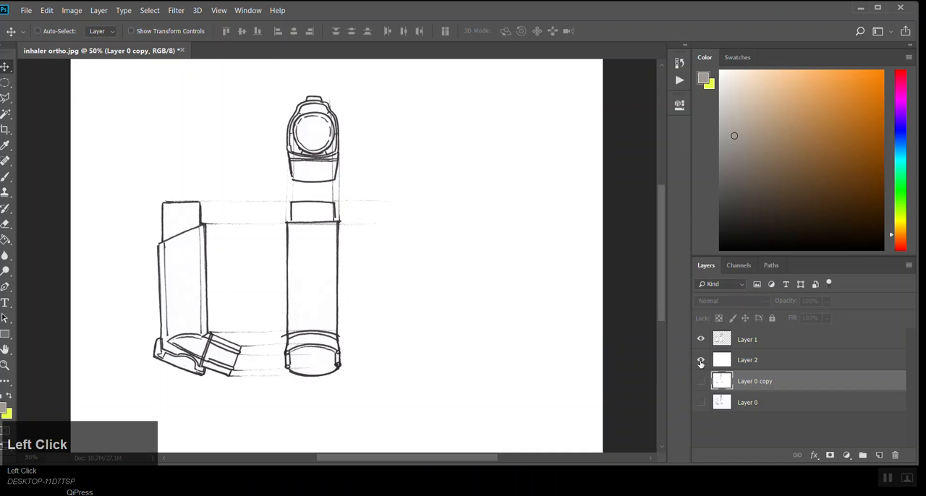
{"action": "left_click", "coordinate": [741, 345]}
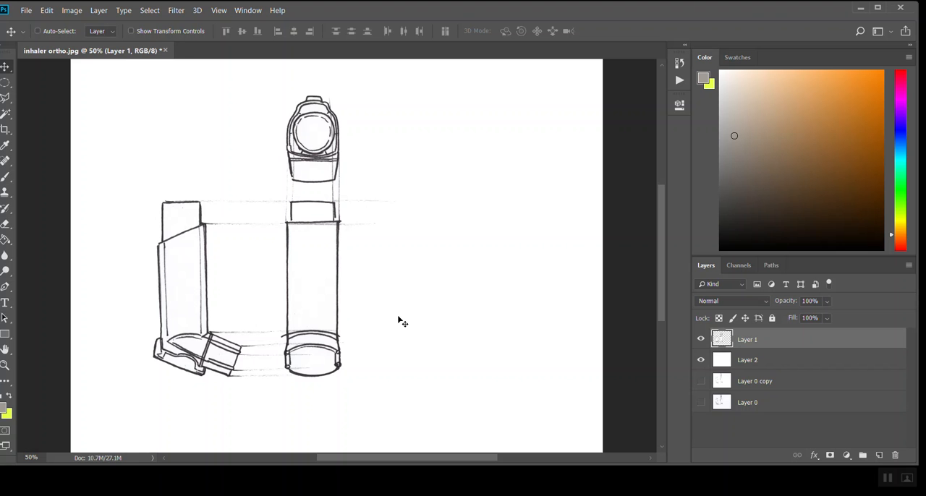
Step: Examine the inhaler drawings on Layer 1 both up close and at full-page view
{"action": "left_click", "coordinate": [6, 85]}
{"action": "left_click_drag", "start_coordinate": [6, 84], "coordinate": [29, 78]}
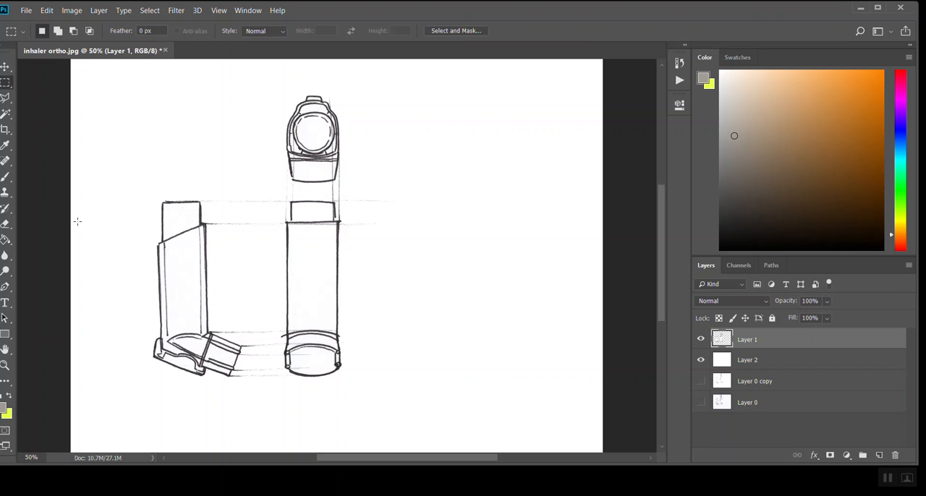
{"action": "left_click", "coordinate": [394, 252], "text": "ctrl+alt"}
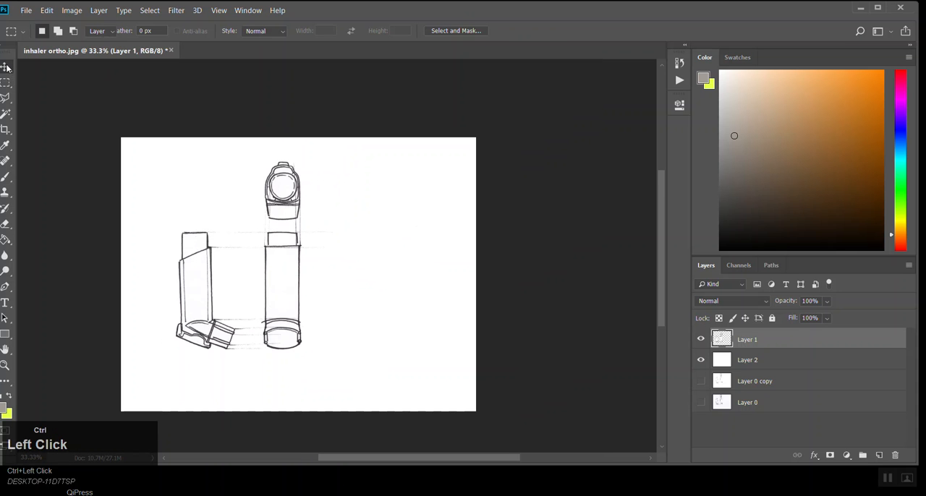
{"action": "left_click", "coordinate": [5, 68]}
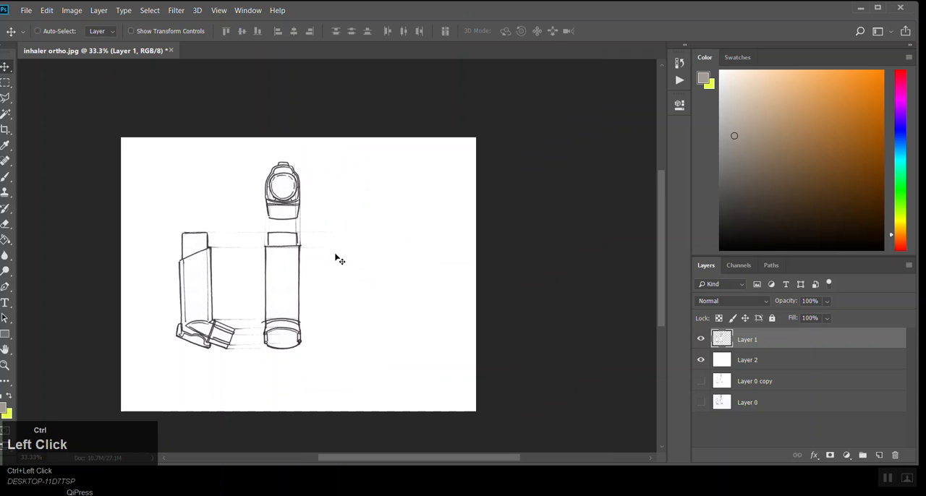
{"action": "key", "text": "space"}
{"action": "left_click_drag", "start_coordinate": [335, 269], "coordinate": [337, 224]}
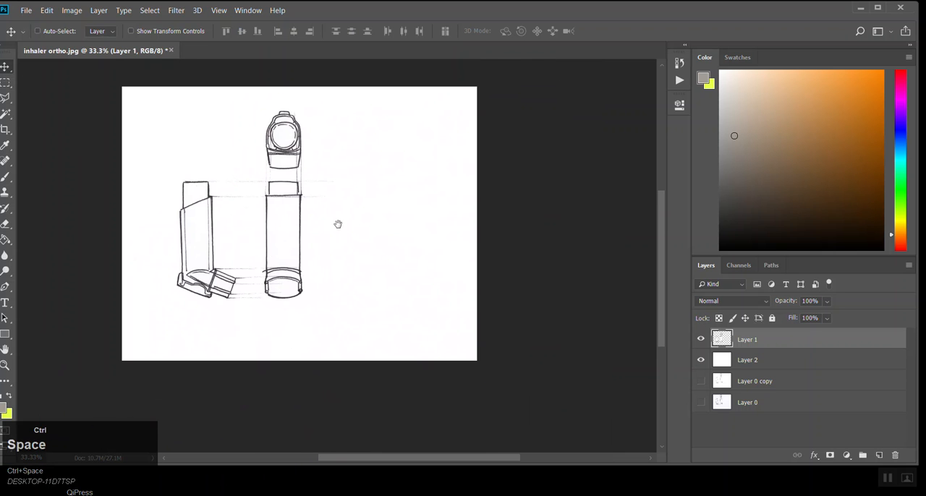
{"action": "key", "text": "ctrl+space"}
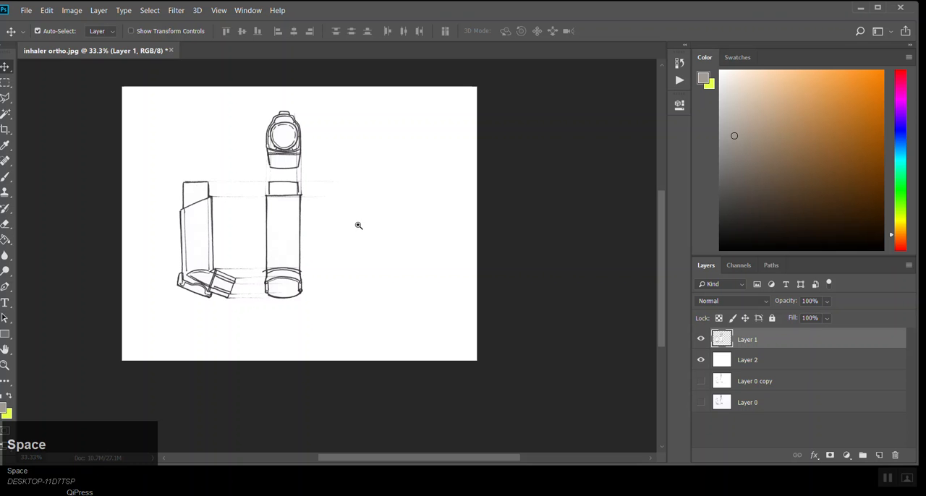
{"action": "left_click", "coordinate": [289, 222]}
{"action": "left_click", "coordinate": [289, 222]}
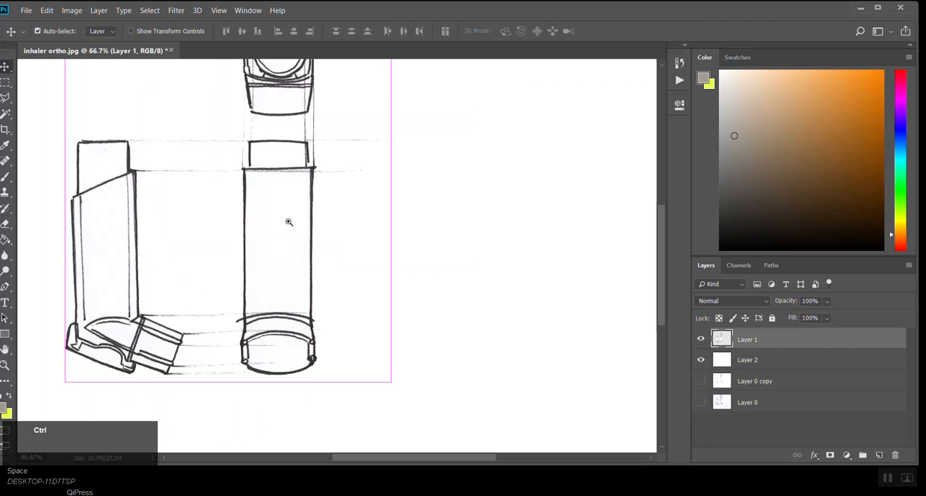
{"action": "left_click", "coordinate": [289, 222]}
{"action": "left_click", "coordinate": [289, 222]}
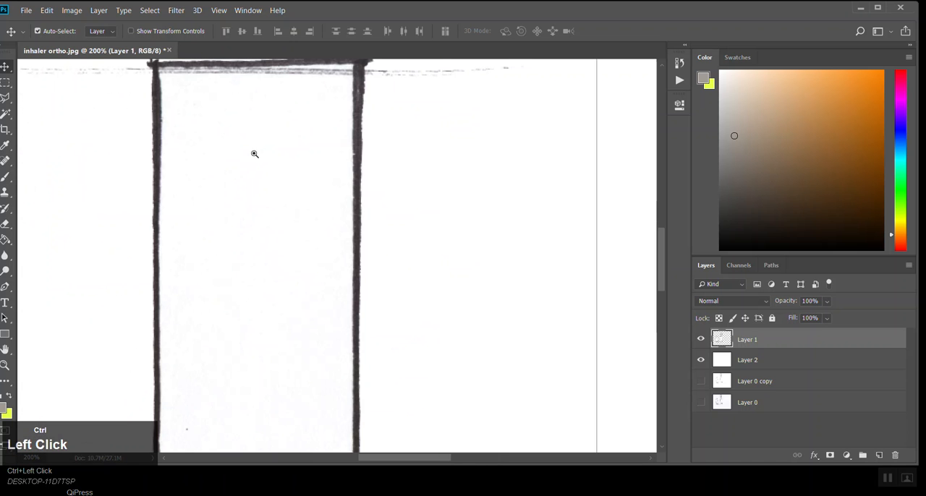
{"action": "left_click", "coordinate": [283, 225], "text": "ctrl+alt"}
{"action": "left_click", "coordinate": [282, 225], "text": "ctrl+alt"}
{"action": "left_click", "coordinate": [283, 225], "text": "ctrl+alt"}
{"action": "left_click", "coordinate": [282, 226], "text": "ctrl+alt"}
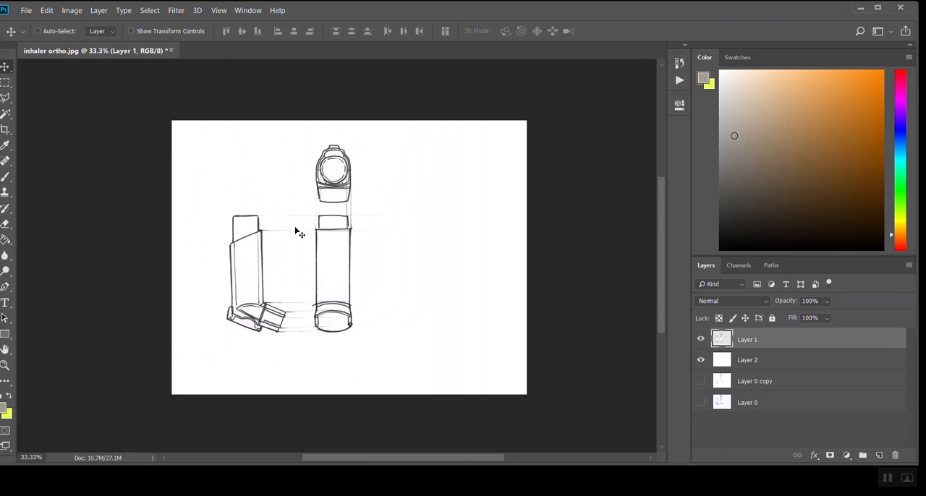
{"action": "left_click", "coordinate": [303, 233], "text": "ctrl"}
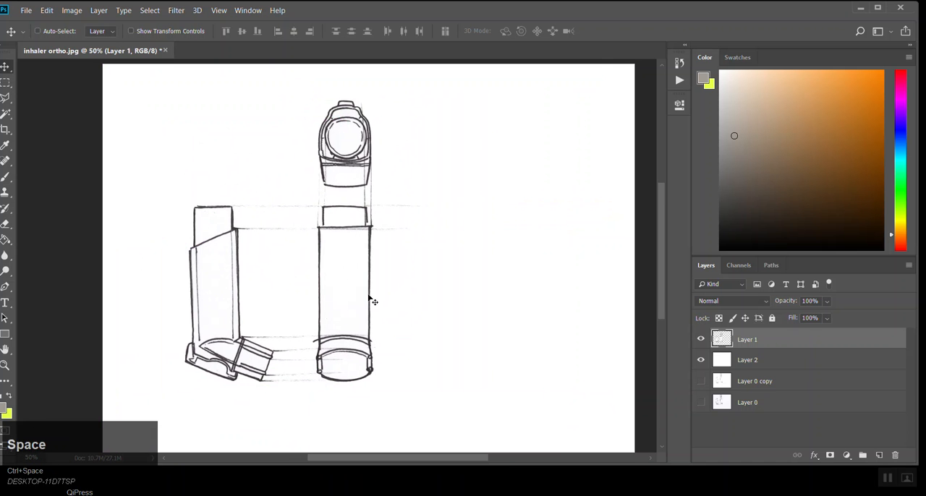
{"action": "left_click", "coordinate": [362, 292], "text": "ctrl+alt"}
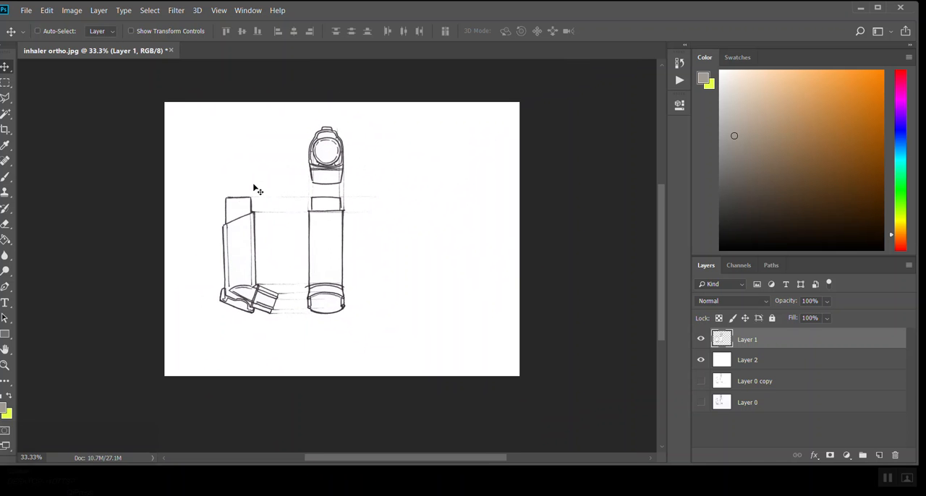
Step: Select the side view of the inhaler on Layer 1 with a closed Polygonal Lasso outline, leaving out the construction lines
{"action": "left_click", "coordinate": [8, 85]}
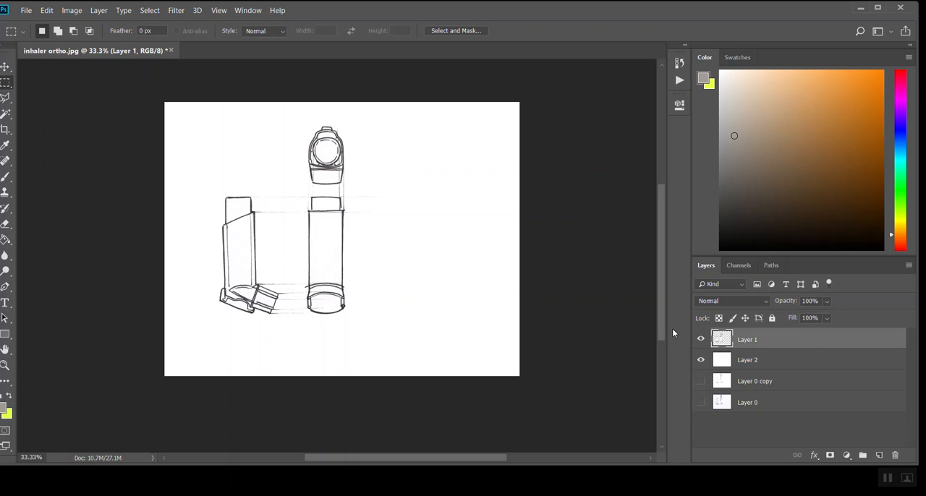
{"action": "key", "text": "ctrl+space"}
{"action": "left_click", "coordinate": [317, 293]}
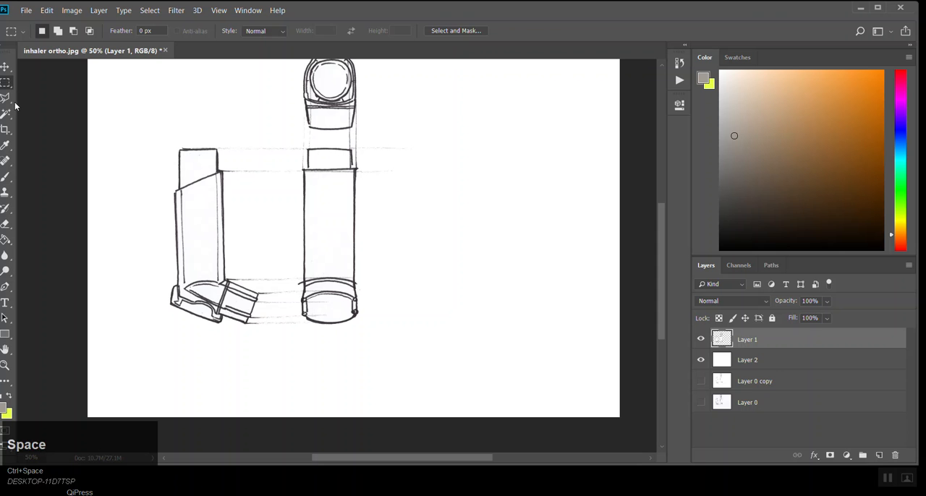
{"action": "left_click", "coordinate": [13, 97]}
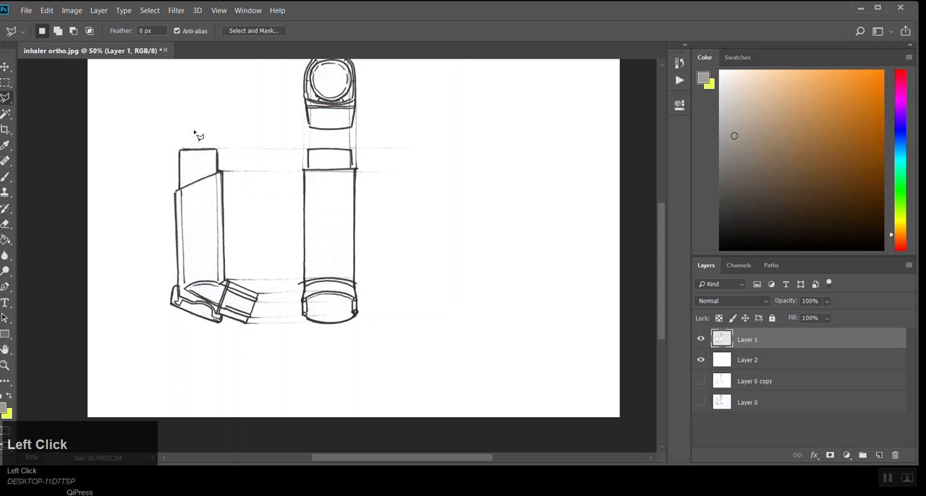
{"action": "left_click", "coordinate": [254, 202], "text": "ctrl"}
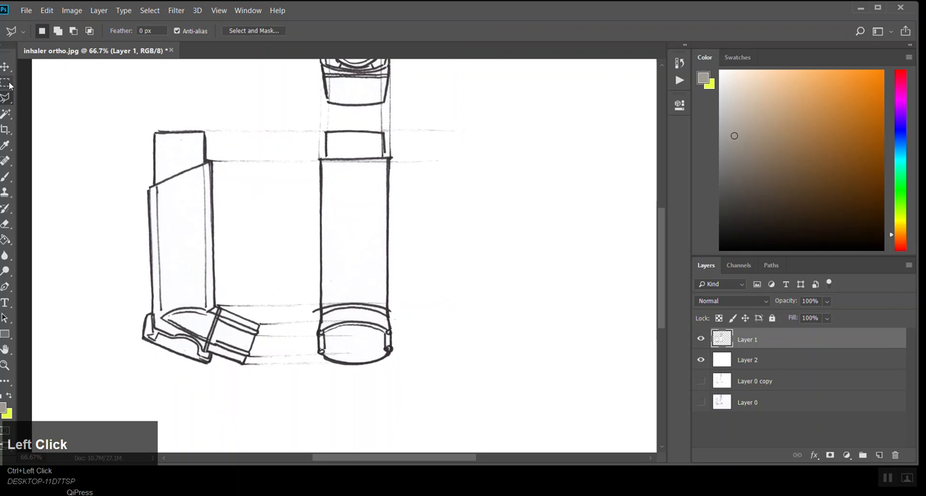
{"action": "left_click", "coordinate": [135, 115]}
{"action": "left_click", "coordinate": [205, 117]}
{"action": "left_click", "coordinate": [206, 131]}
{"action": "left_click", "coordinate": [213, 161]}
{"action": "left_click", "coordinate": [239, 261]}
{"action": "left_click", "coordinate": [219, 307]}
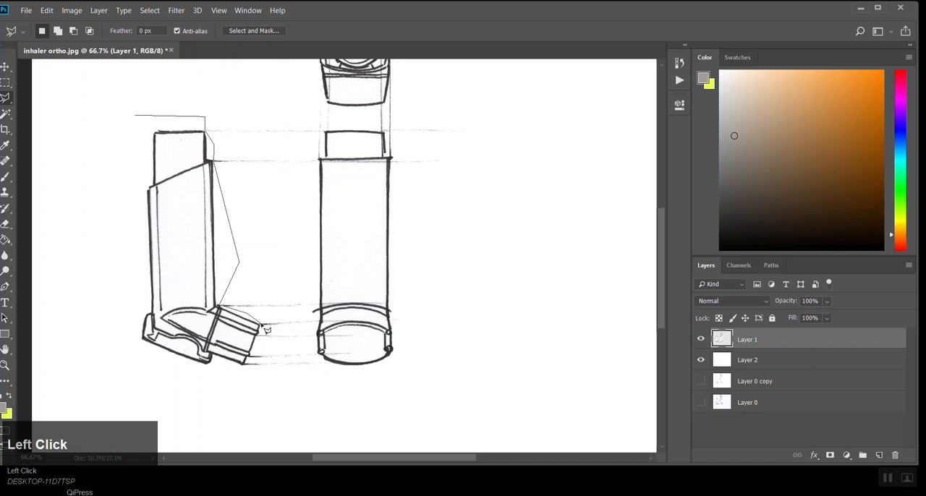
{"action": "left_click", "coordinate": [261, 325]}
{"action": "left_click", "coordinate": [138, 168], "text": "ctrl"}
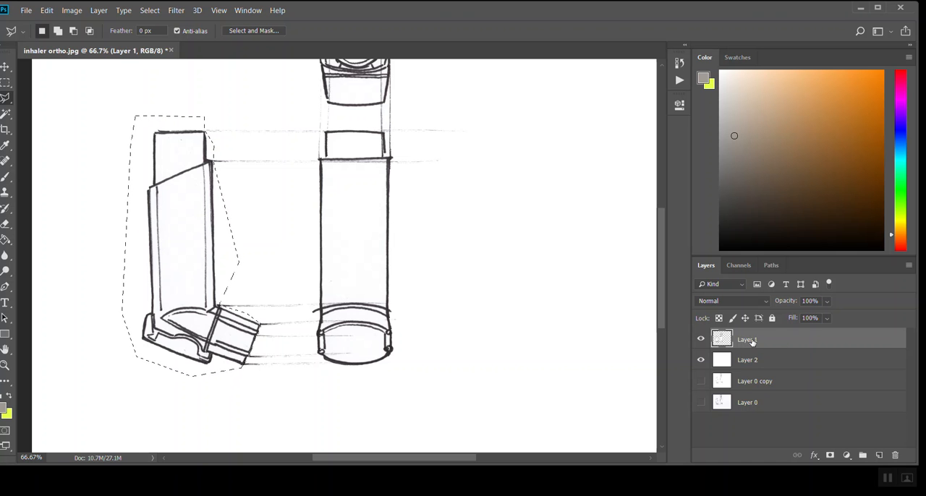
Step: Copy the selected side view, paste it onto its own layer, and move the copy to the right of the front view
{"action": "left_click", "coordinate": [46, 10]}
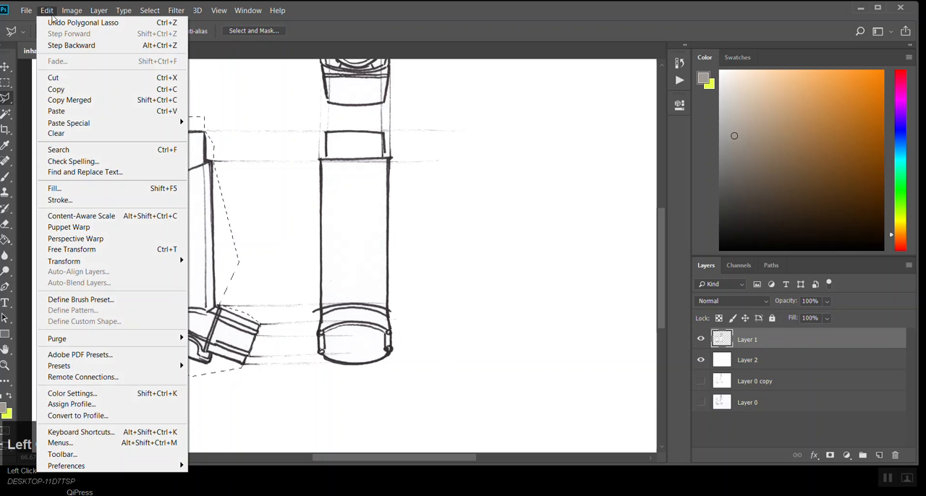
{"action": "left_click", "coordinate": [69, 91]}
{"action": "left_click", "coordinate": [46, 10]}
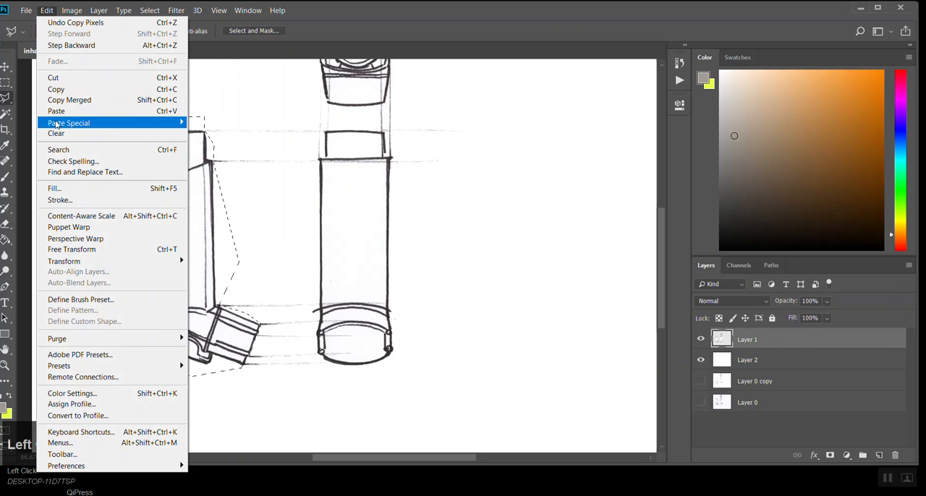
{"action": "left_click", "coordinate": [57, 112]}
{"action": "left_click", "coordinate": [5, 66]}
{"action": "mouse_move", "coordinate": [188, 232]}
{"action": "left_mouse_down"}
{"action": "mouse_move", "coordinate": [451, 217]}
{"action": "mouse_move", "coordinate": [488, 245]}
{"action": "mouse_move", "coordinate": [422, 296]}
{"action": "mouse_move", "coordinate": [418, 285]}
{"action": "left_mouse_up"}
{"action": "left_click", "coordinate": [502, 247], "text": "ctrl+alt"}
{"action": "left_click", "coordinate": [418, 282], "text": "ctrl+alt"}
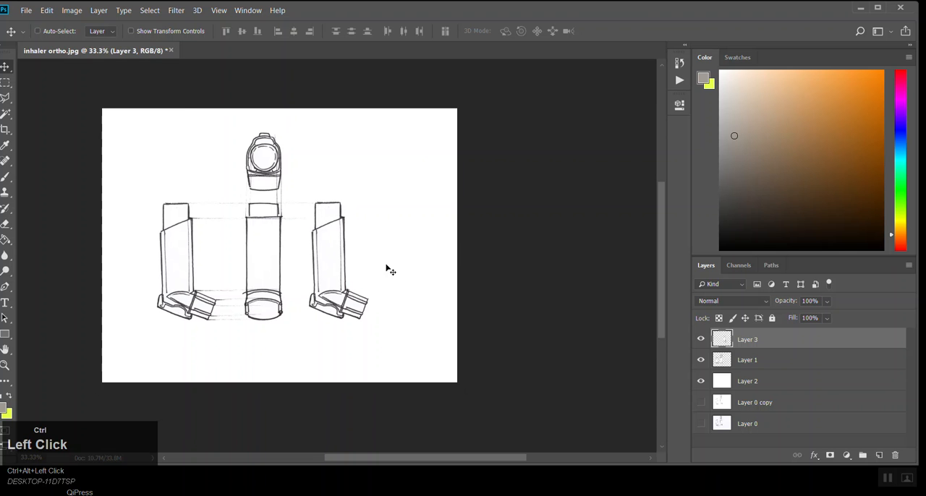
Step: Flip the pasted side view horizontally so it mirrors the original
{"action": "left_click", "coordinate": [48, 10]}
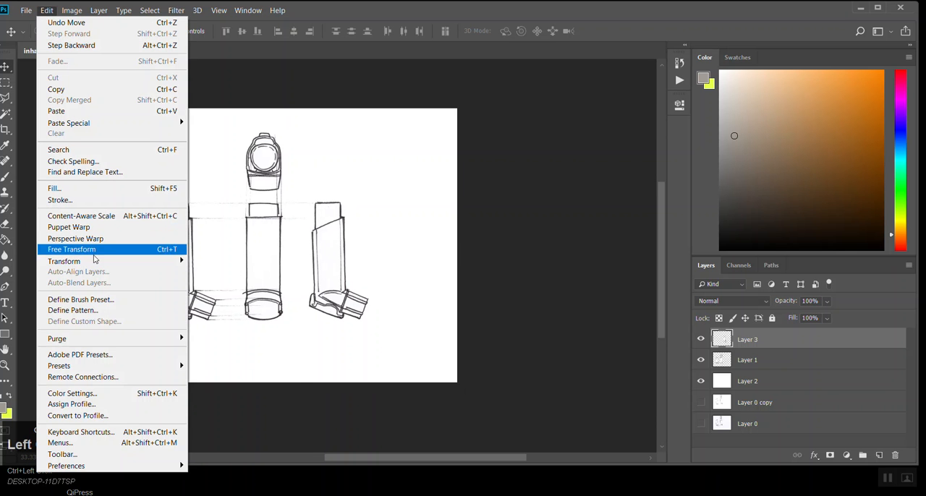
{"action": "mouse_move", "coordinate": [94, 265]}
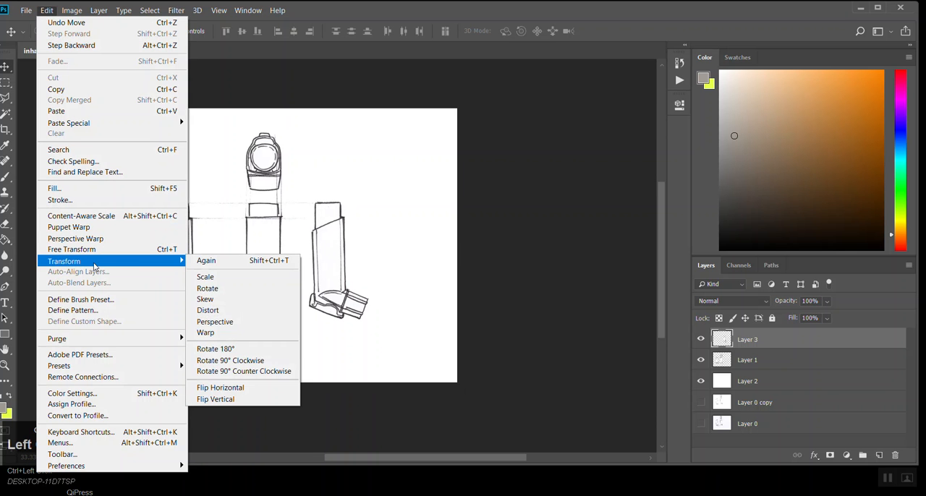
{"action": "left_click", "coordinate": [241, 389]}
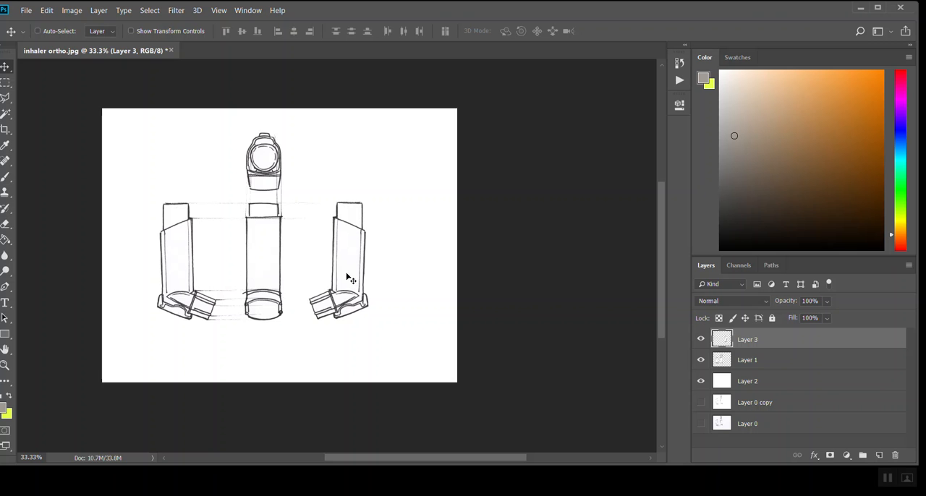
Step: Position the mirrored side view to the right of the front view, level with the original side view
{"action": "left_click", "coordinate": [291, 275], "text": "ctrl"}
{"action": "left_click_drag", "start_coordinate": [369, 291], "coordinate": [203, 294]}
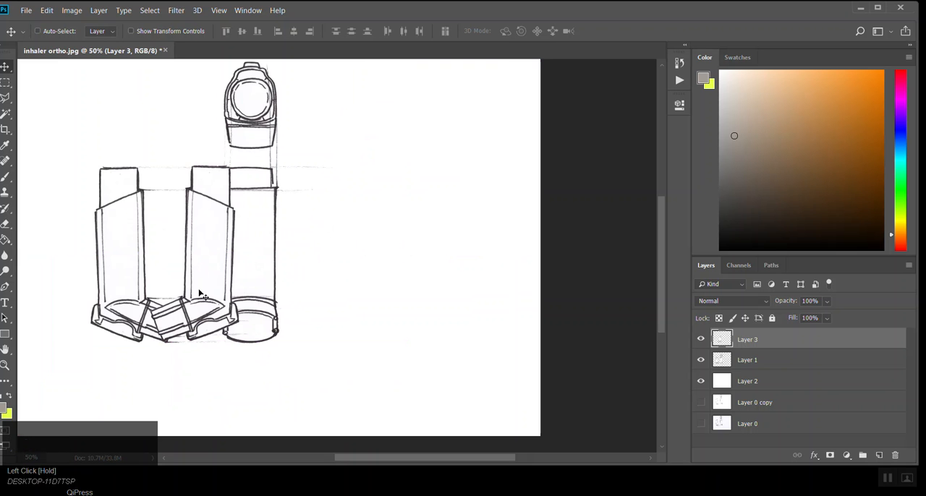
{"action": "mouse_move", "coordinate": [202, 289]}
{"action": "left_mouse_down"}
{"action": "mouse_move", "coordinate": [220, 270]}
{"action": "mouse_move", "coordinate": [416, 352]}
{"action": "mouse_move", "coordinate": [419, 8]}
{"action": "mouse_move", "coordinate": [428, 50]}
{"action": "mouse_move", "coordinate": [405, 288]}
{"action": "mouse_move", "coordinate": [353, 148]}
{"action": "mouse_move", "coordinate": [399, 140]}
{"action": "mouse_move", "coordinate": [628, 195]}
{"action": "mouse_move", "coordinate": [471, 176]}
{"action": "mouse_move", "coordinate": [157, 171]}
{"action": "mouse_move", "coordinate": [436, 176]}
{"action": "mouse_move", "coordinate": [402, 197]}
{"action": "mouse_move", "coordinate": [98, 181]}
{"action": "mouse_move", "coordinate": [325, 226]}
{"action": "mouse_move", "coordinate": [375, 143]}
{"action": "mouse_move", "coordinate": [101, 167]}
{"action": "mouse_move", "coordinate": [382, 115]}
{"action": "mouse_move", "coordinate": [412, 134]}
{"action": "mouse_move", "coordinate": [393, 97]}
{"action": "mouse_move", "coordinate": [387, 152]}
{"action": "mouse_move", "coordinate": [377, 148]}
{"action": "mouse_move", "coordinate": [391, 148]}
{"action": "mouse_move", "coordinate": [362, 153]}
{"action": "mouse_move", "coordinate": [383, 144]}
{"action": "mouse_move", "coordinate": [376, 158]}
{"action": "mouse_move", "coordinate": [439, 152]}
{"action": "mouse_move", "coordinate": [400, 177]}
{"action": "mouse_move", "coordinate": [369, 156]}
{"action": "mouse_move", "coordinate": [391, 177]}
{"action": "mouse_move", "coordinate": [380, 177]}
{"action": "left_mouse_up"}
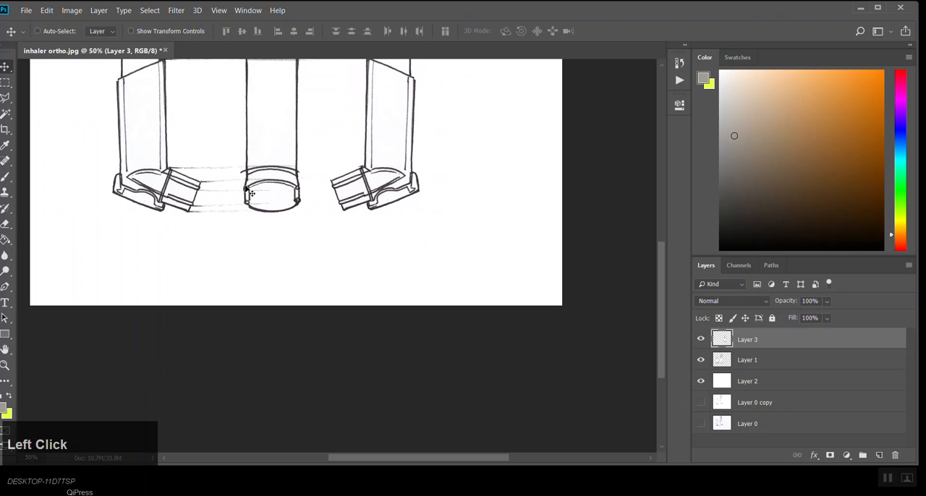
{"action": "left_click_drag", "start_coordinate": [311, 182], "coordinate": [343, 318]}
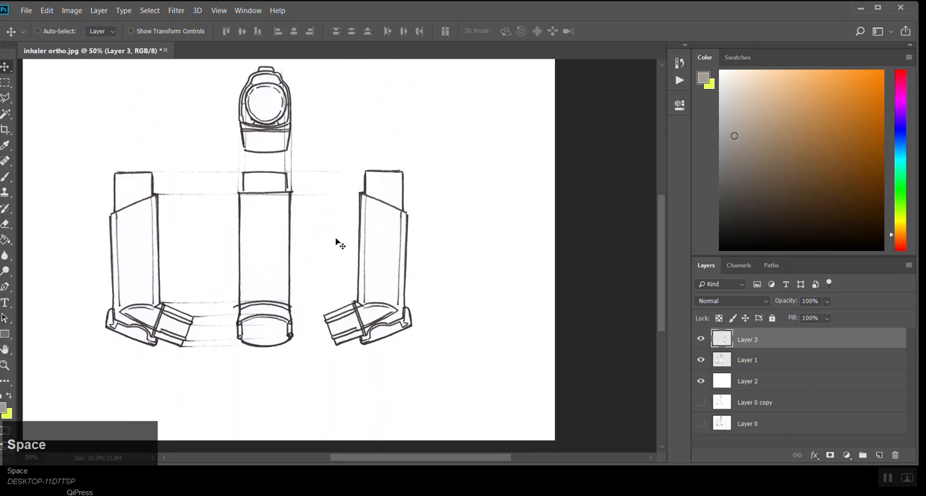
Step: Select the left half of the inhaler's top view with a rectangular marquee ending at its vertical centreline
{"action": "left_click", "coordinate": [357, 159], "text": "ctrl+alt"}
{"action": "left_click", "coordinate": [322, 253], "text": "ctrl"}
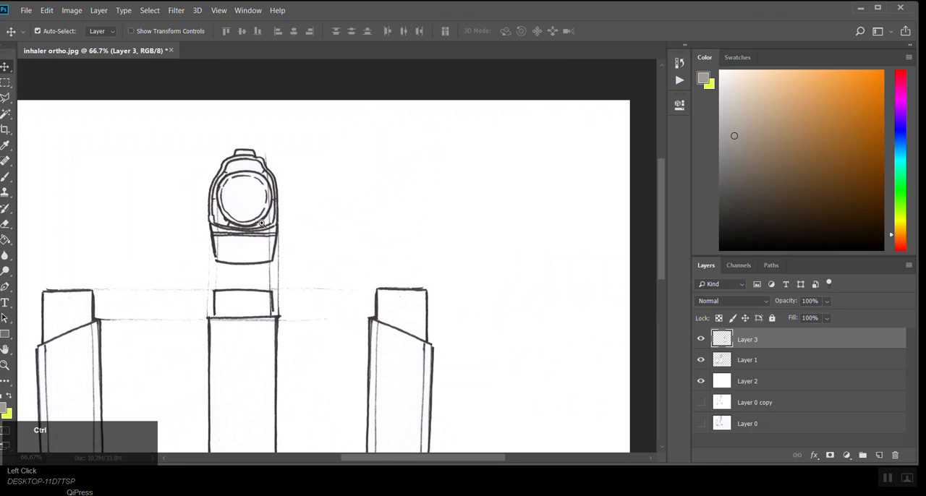
{"action": "left_click", "coordinate": [253, 217], "text": "ctrl"}
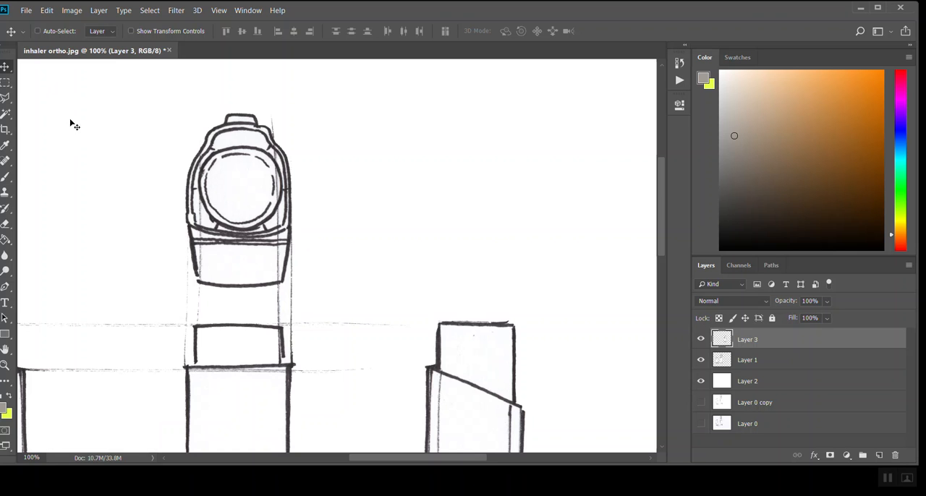
{"action": "left_click", "coordinate": [5, 81]}
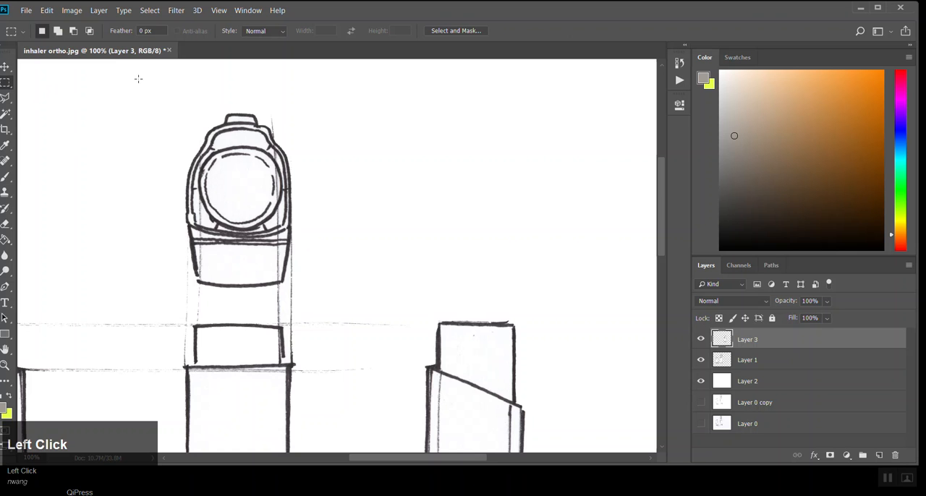
{"action": "left_click_drag", "start_coordinate": [135, 85], "coordinate": [241, 315]}
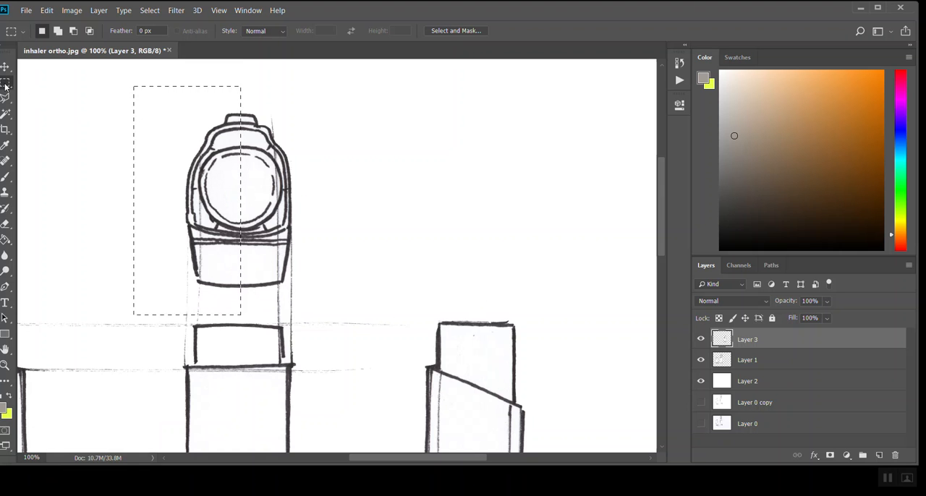
{"action": "left_click_drag", "start_coordinate": [383, 103], "coordinate": [490, 242]}
{"action": "left_click_drag", "start_coordinate": [152, 82], "coordinate": [240, 300]}
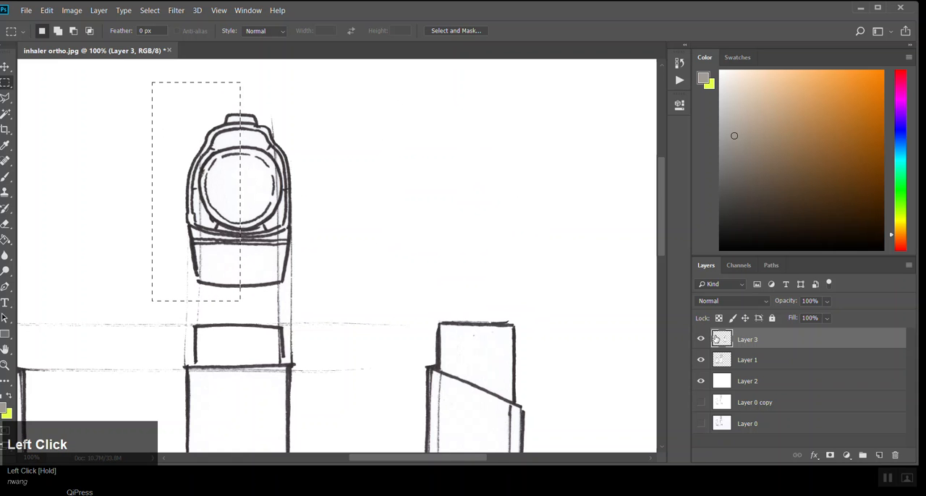
Step: Check which layer holds the top view, make Layer 1 active, and copy and paste the selected half
{"action": "left_click", "coordinate": [700, 340]}
{"action": "left_click", "coordinate": [701, 340]}
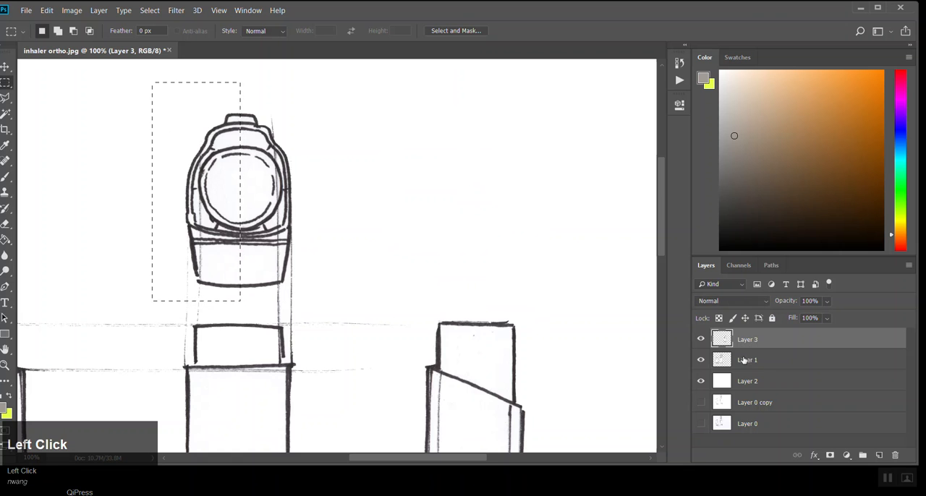
{"action": "left_click", "coordinate": [700, 360]}
{"action": "left_click", "coordinate": [700, 360]}
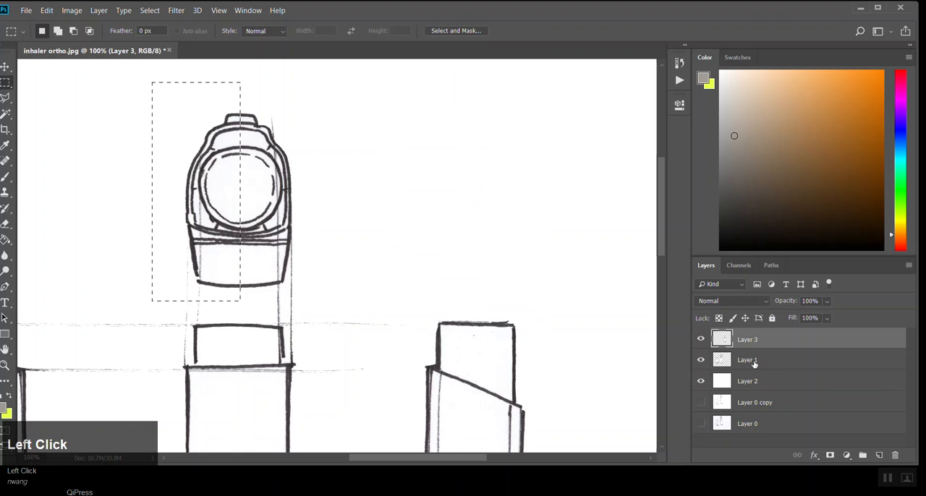
{"action": "left_click", "coordinate": [754, 364]}
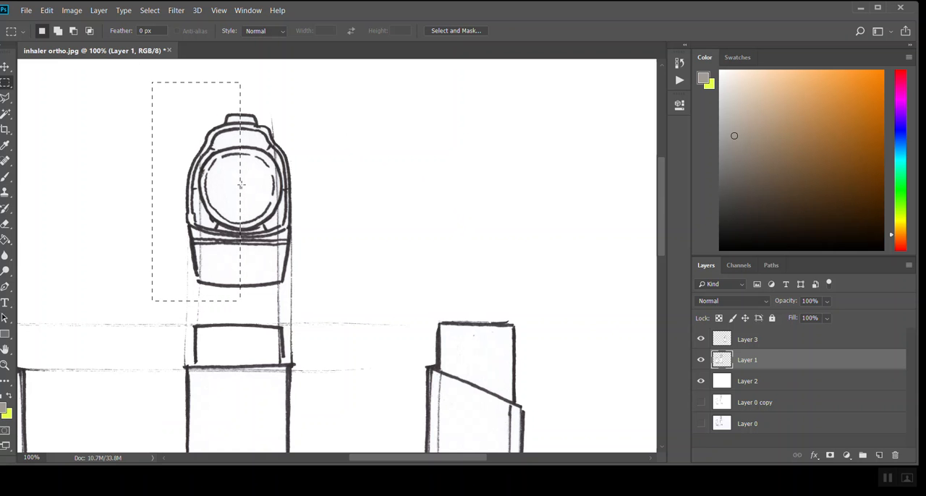
{"action": "key", "text": "ctrl+c"}
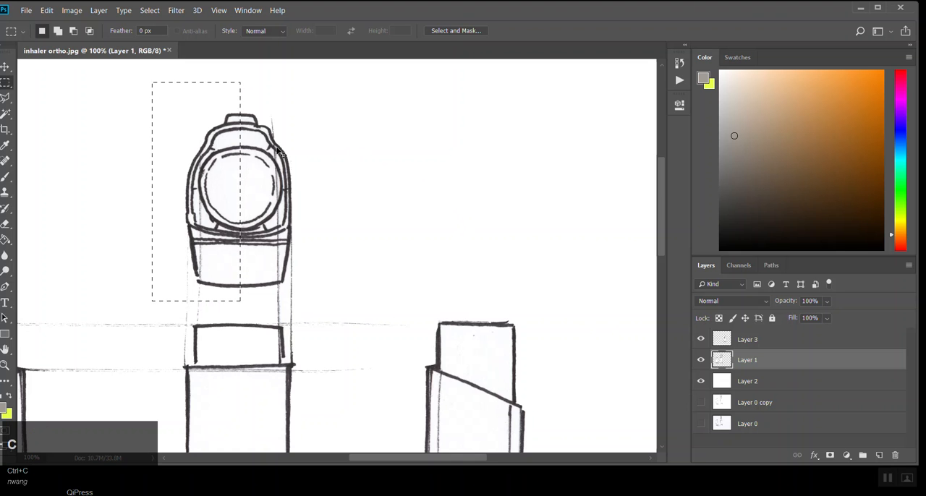
{"action": "key", "text": "ctrl+v"}
Step: Flip the pasted half of the top view horizontally and align it over the original's right half along the centreline
{"action": "left_click", "coordinate": [5, 66]}
{"action": "mouse_move", "coordinate": [128, 116]}
{"action": "left_mouse_down"}
{"action": "mouse_move", "coordinate": [155, 115]}
{"action": "mouse_move", "coordinate": [103, 87]}
{"action": "left_mouse_up"}
{"action": "left_click", "coordinate": [46, 12]}
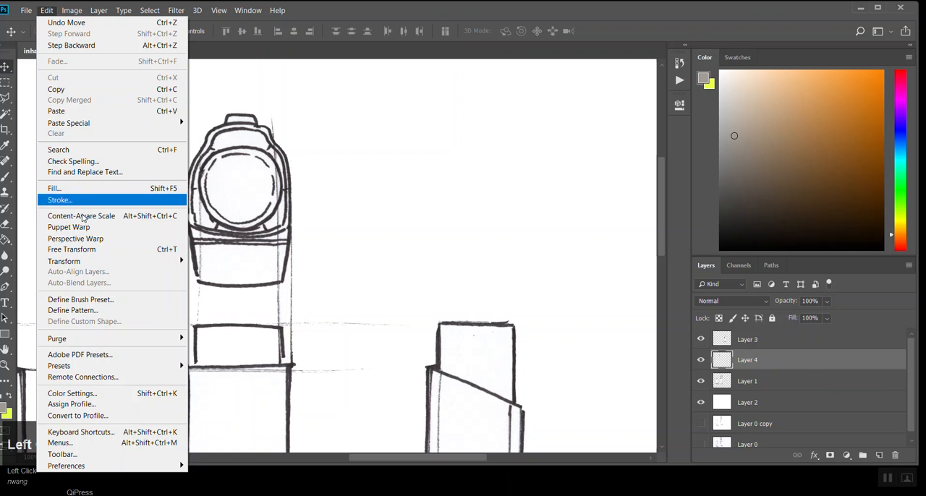
{"action": "mouse_move", "coordinate": [167, 261]}
{"action": "left_click", "coordinate": [241, 387]}
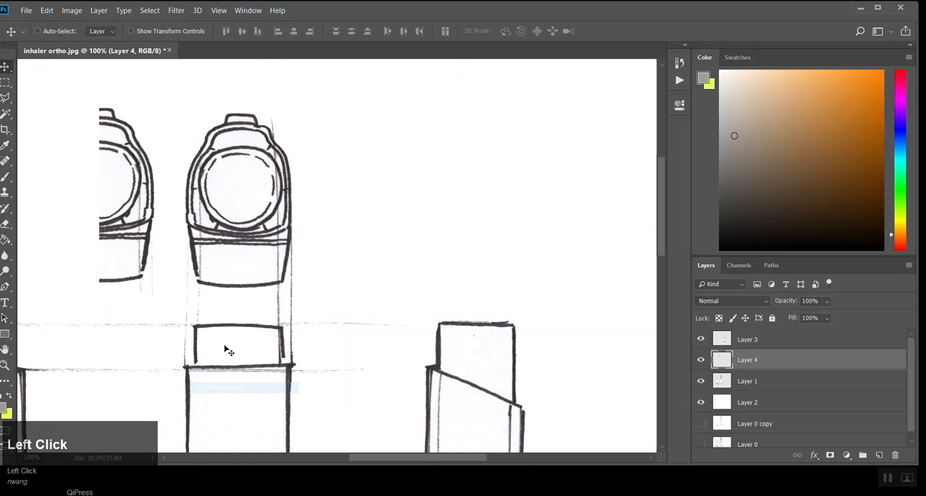
{"action": "left_click_drag", "start_coordinate": [144, 218], "coordinate": [279, 223]}
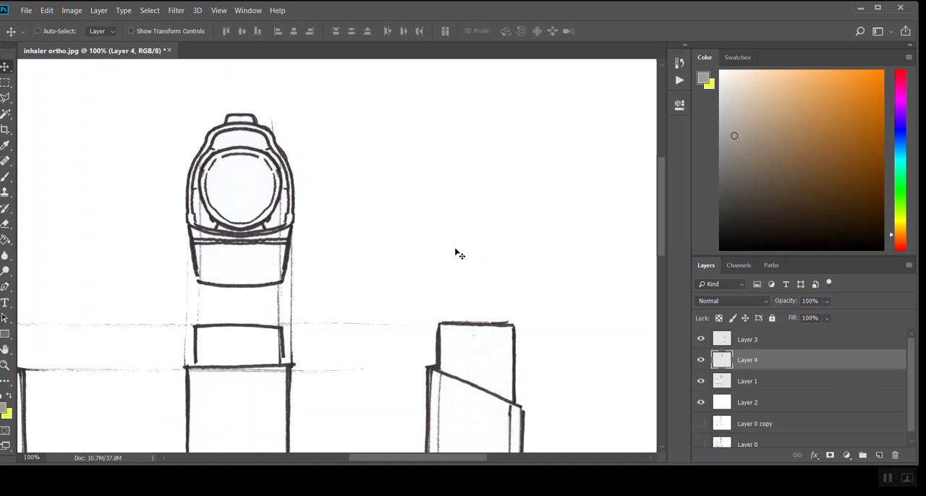
Step: Erase the arc end overshooting the left edge of the front view on Layer 1 with a 15 px Eraser
{"action": "left_click", "coordinate": [341, 317], "text": "ctrl+alt"}
{"action": "left_click", "coordinate": [340, 316], "text": "ctrl+alt"}
{"action": "left_click_drag", "start_coordinate": [348, 229], "coordinate": [341, 207]}
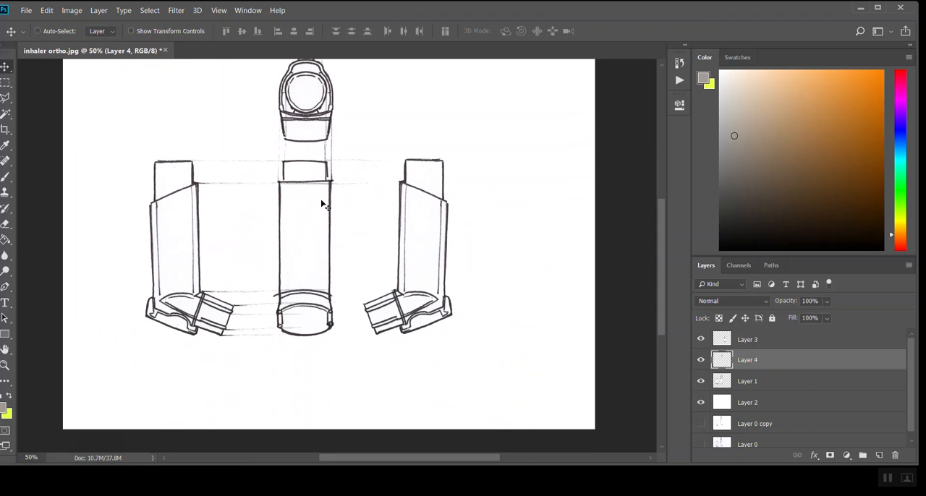
{"action": "left_click", "coordinate": [315, 311], "text": "ctrl"}
{"action": "left_click", "coordinate": [275, 298], "text": "ctrl"}
{"action": "left_click", "coordinate": [275, 297], "text": "ctrl"}
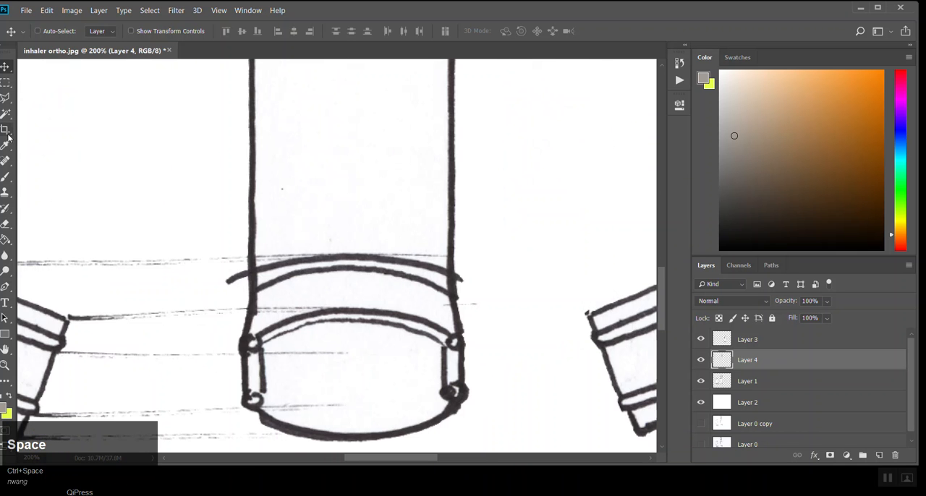
{"action": "left_click", "coordinate": [5, 224]}
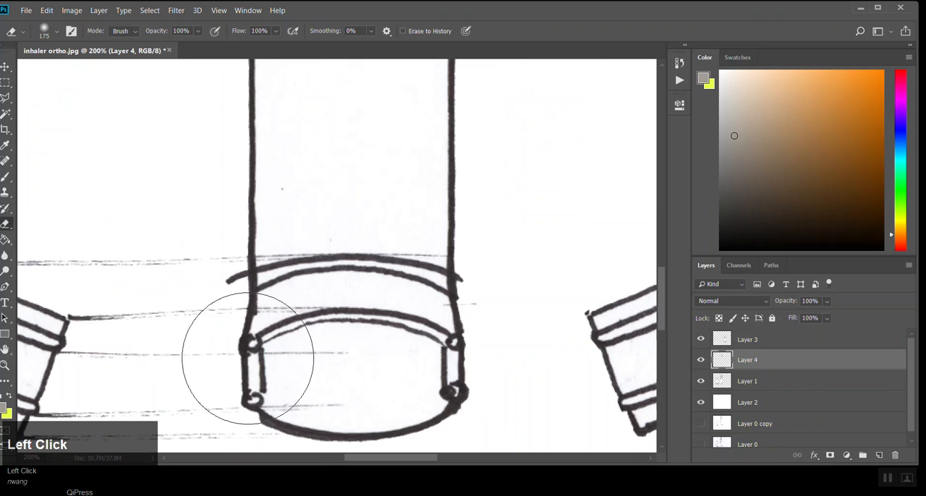
{"action": "left_click", "coordinate": [700, 383]}
{"action": "left_click", "coordinate": [700, 381]}
{"action": "left_click", "coordinate": [756, 383]}
{"action": "key", "text": "bracketleft"}
{"action": "key", "text": "bracketleft"}
{"action": "key", "text": "bracketleft"}
{"action": "key", "text": "bracketleft"}
{"action": "key", "text": "bracketleft"}
{"action": "key", "text": "bracketleft"}
{"action": "key", "text": "bracketleft"}
{"action": "key", "text": "bracketleft"}
{"action": "key", "text": "bracketleft"}
{"action": "key", "text": "bracketleft"}
{"action": "left_click_drag", "start_coordinate": [228, 281], "coordinate": [238, 283]}
{"action": "key", "text": "bracketleft"}
{"action": "key", "text": "bracketleft"}
{"action": "key", "text": "bracketleft"}
{"action": "key", "text": "bracketleft"}
Step: Toggle undo on the last eraser stroke, return to the Move state before the erasing in History, and reverse that return
{"action": "key", "text": "ctrl+z"}
{"action": "key", "text": "ctrl+z"}
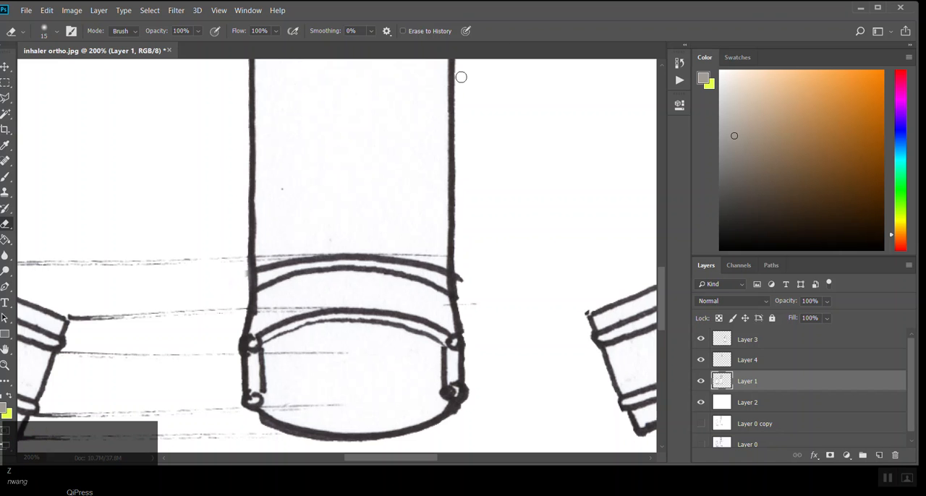
{"action": "left_click", "coordinate": [677, 67]}
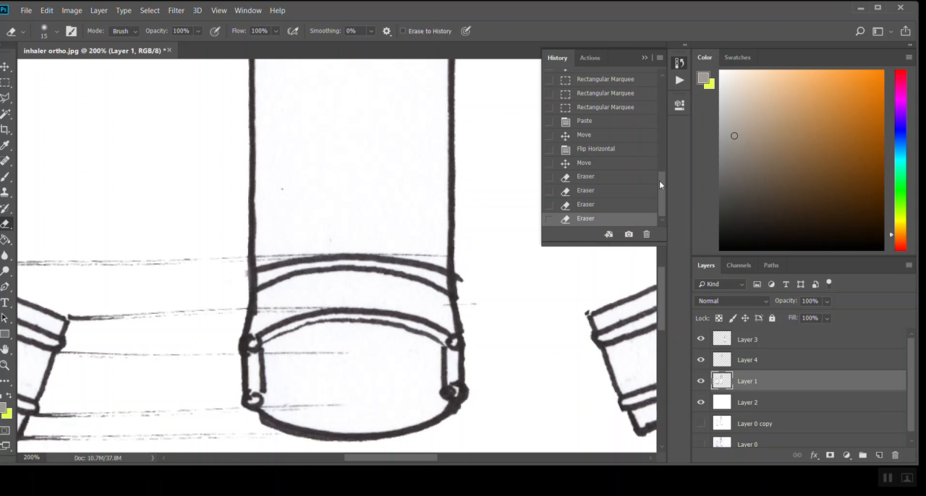
{"action": "mouse_move", "coordinate": [663, 181]}
{"action": "left_mouse_down"}
{"action": "mouse_move", "coordinate": [645, 76]}
{"action": "mouse_move", "coordinate": [657, 224]}
{"action": "mouse_move", "coordinate": [579, 206]}
{"action": "mouse_move", "coordinate": [580, 164]}
{"action": "left_mouse_up"}
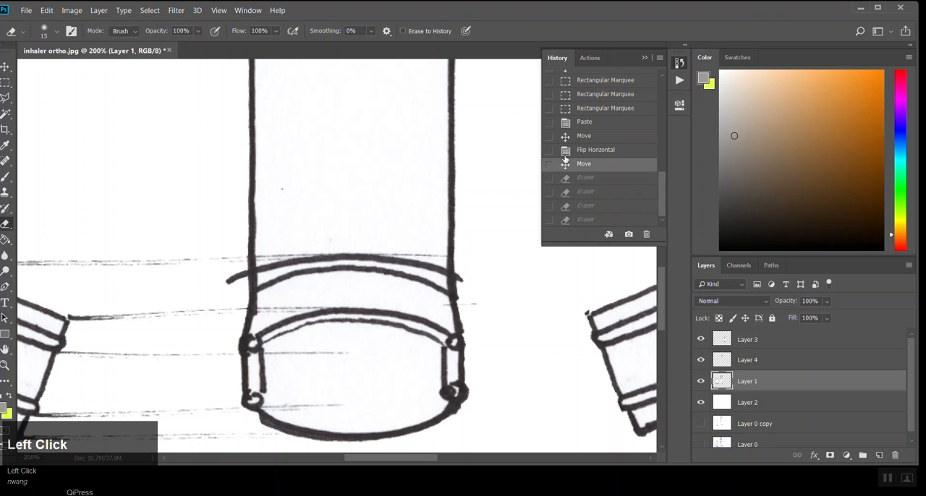
{"action": "key", "text": "ctrl+z"}
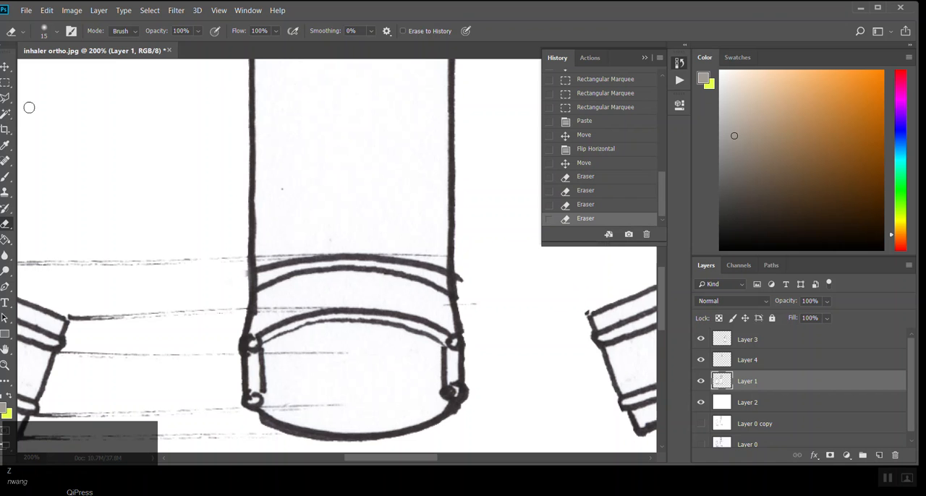
Step: Paint a red 35 px brush stroke across the left edge of the front view on Layer 1 and toggle its undo
{"action": "left_click", "coordinate": [5, 176]}
{"action": "left_click", "coordinate": [903, 73]}
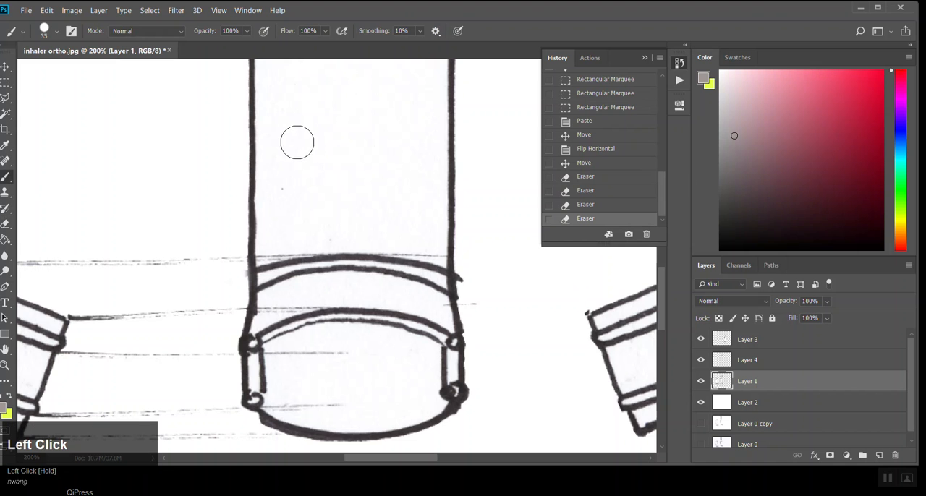
{"action": "left_click_drag", "start_coordinate": [820, 131], "coordinate": [903, 67]}
{"action": "left_click_drag", "start_coordinate": [145, 133], "coordinate": [340, 186]}
{"action": "key", "text": "ctrl+z"}
{"action": "key", "text": "ctrl+z"}
{"action": "key", "text": "ctrl+z"}
{"action": "key", "text": "ctrl+z"}
{"action": "key", "text": "ctrl+z"}
{"action": "key", "text": "ctrl+z"}
{"action": "key", "text": "ctrl+z"}
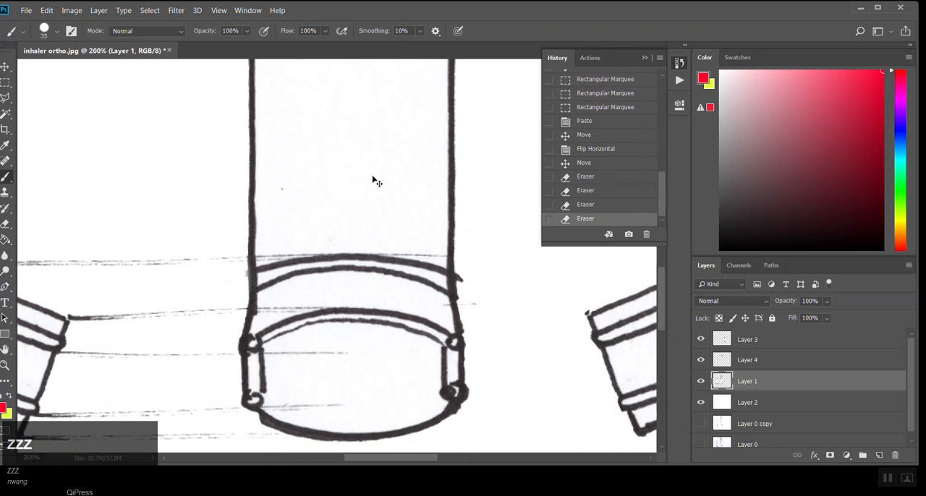
{"action": "key", "text": "ctrl+z"}
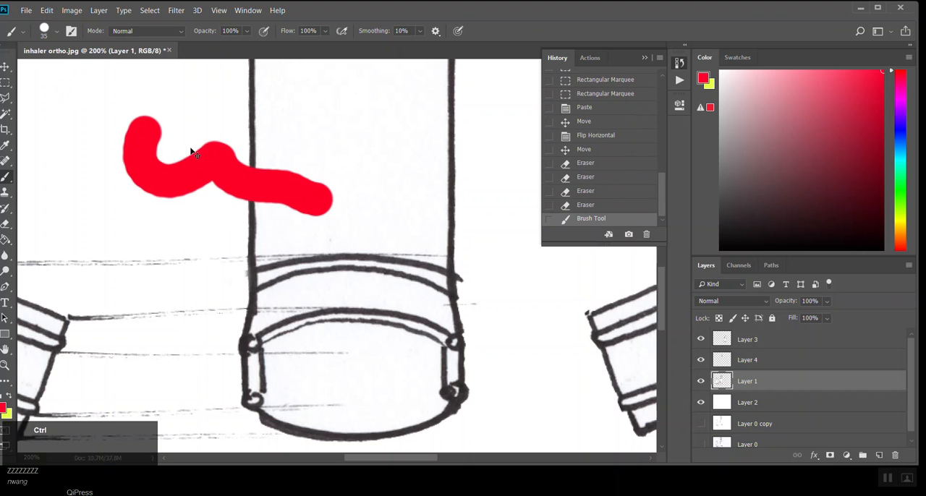
Step: Step backward repeatedly through the brush, eraser, move, flip and paste operations to the last Rectangular Marquee state
{"action": "key", "text": "ctrl+alt+z"}
{"action": "key", "text": "ctrl+alt+z"}
{"action": "key", "text": "ctrl+alt+z"}
{"action": "key", "text": "ctrl+alt+z"}
{"action": "key", "text": "ctrl+alt+z"}
{"action": "key", "text": "ctrl+alt+z"}
{"action": "key", "text": "ctrl+alt+z"}
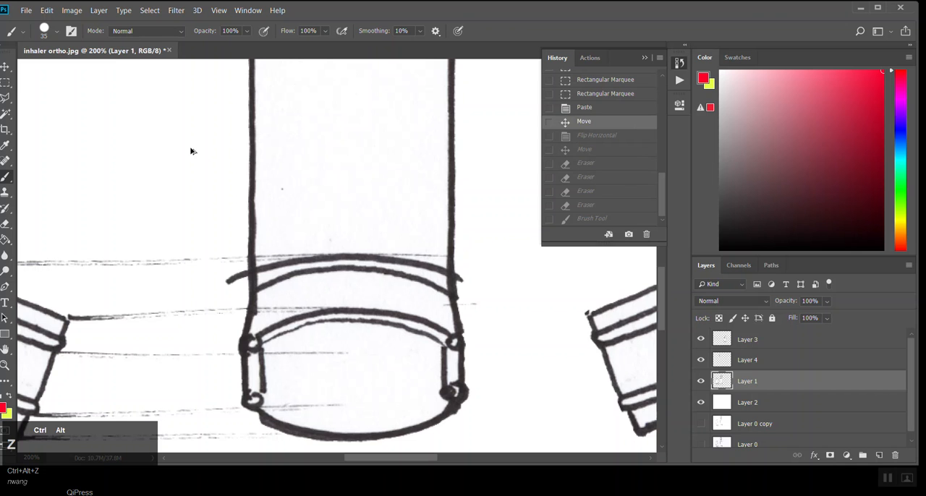
{"action": "key", "text": "ctrl+alt+z"}
{"action": "key", "text": "ctrl+alt+z"}
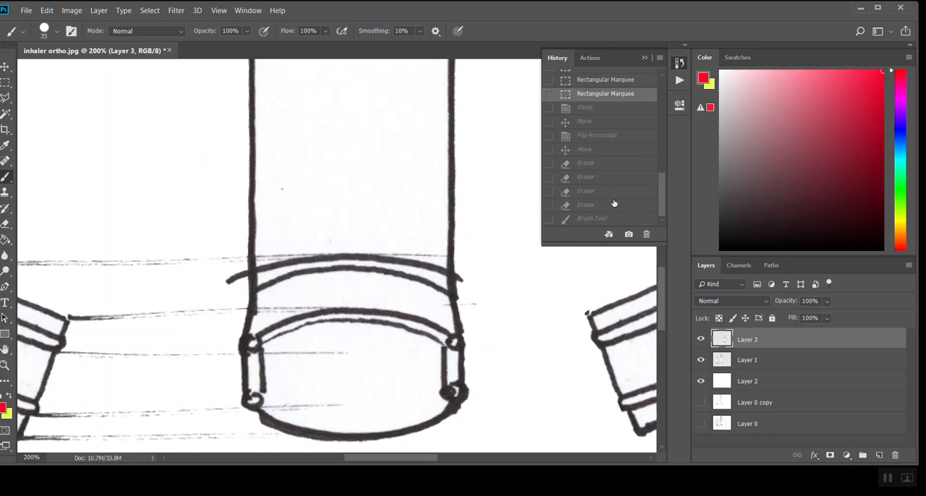
Step: Restore the mirrored top-view half and the first two eraser strokes from the document's History
{"action": "left_click", "coordinate": [592, 207], "text": "ctrl"}
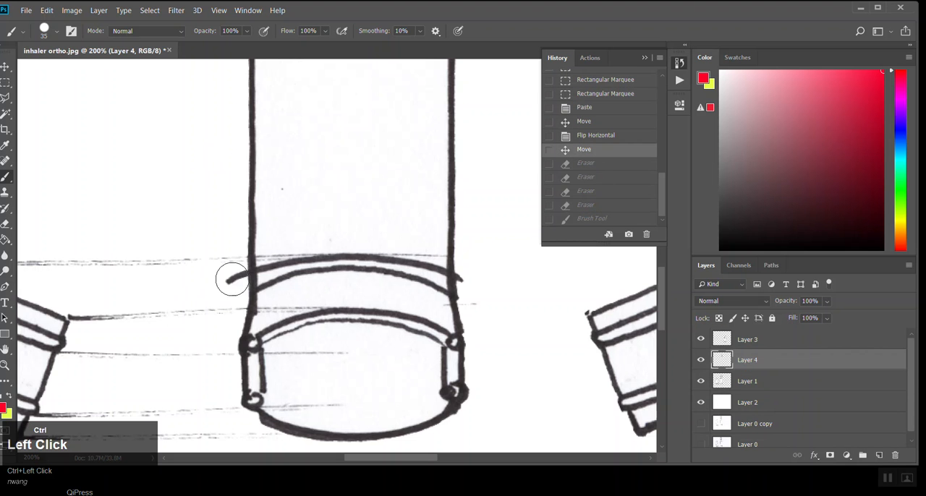
{"action": "left_click", "coordinate": [587, 169]}
{"action": "left_click", "coordinate": [586, 177]}
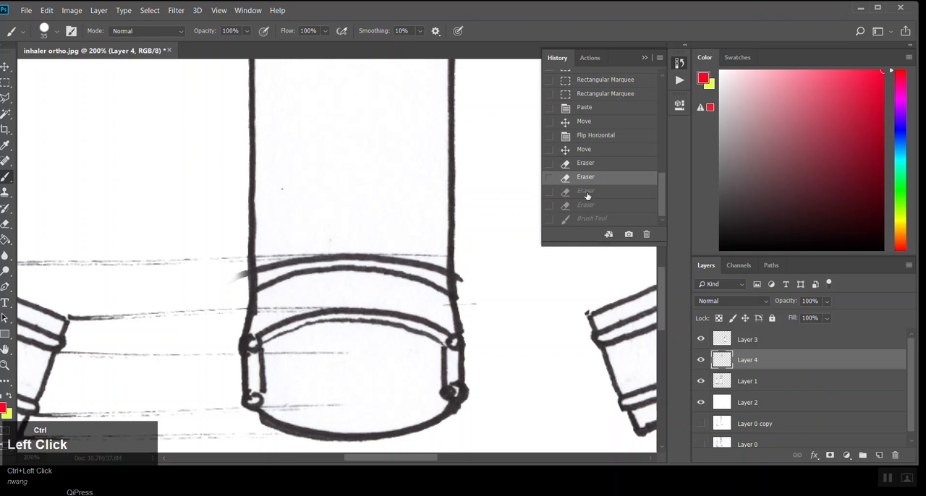
Step: Return the document to the Move state preceding the eraser strokes in History
{"action": "left_click", "coordinate": [586, 194]}
{"action": "left_click", "coordinate": [585, 206]}
{"action": "left_click", "coordinate": [584, 149]}
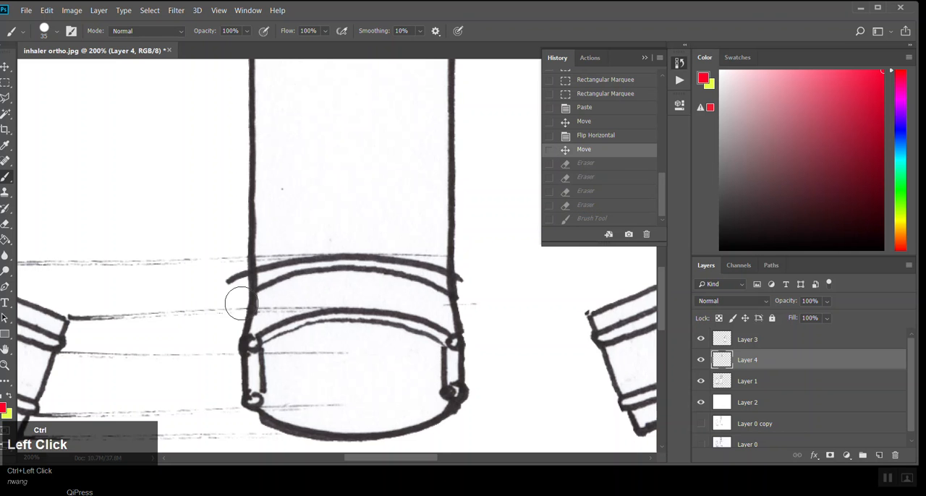
Step: Outline the stray arc end beside the front view with the Polygonal Lasso, clear it on Layer 4 and Layer 1, and deselect
{"action": "left_click", "coordinate": [6, 99]}
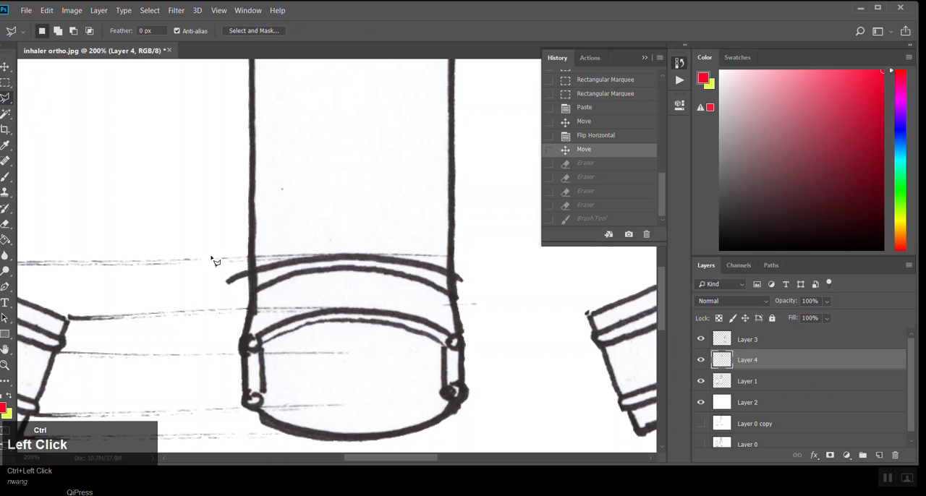
{"action": "left_click_drag", "start_coordinate": [214, 290], "coordinate": [241, 295]}
{"action": "left_click", "coordinate": [215, 272]}
{"action": "key", "text": "ctrl+Delete"}
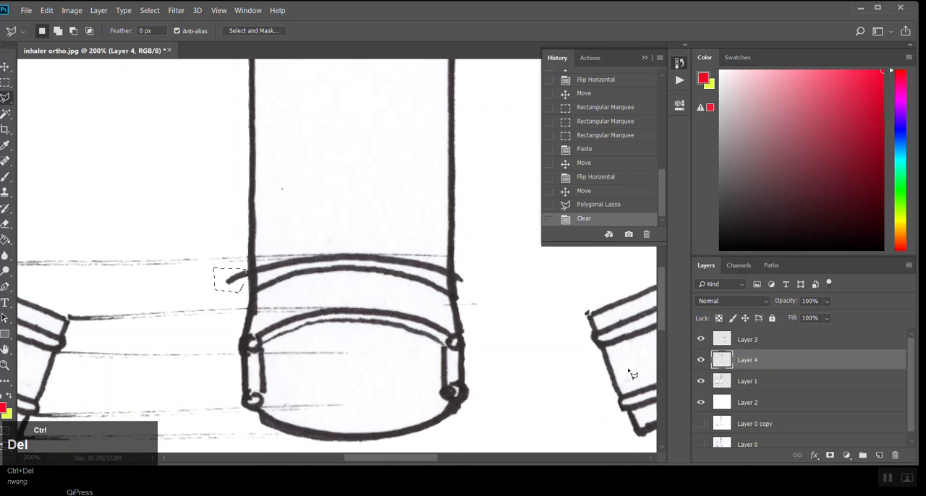
{"action": "left_click", "coordinate": [748, 382]}
{"action": "key", "text": "ctrl+Delete"}
{"action": "key", "text": "ctrl+d"}
Step: Review the whole sheet and compare the top view with Layer 4 hidden and shown
{"action": "left_click", "coordinate": [387, 244], "text": "ctrl+alt"}
{"action": "left_click", "coordinate": [387, 244], "text": "ctrl+alt"}
{"action": "left_click", "coordinate": [387, 213], "text": "ctrl+alt"}
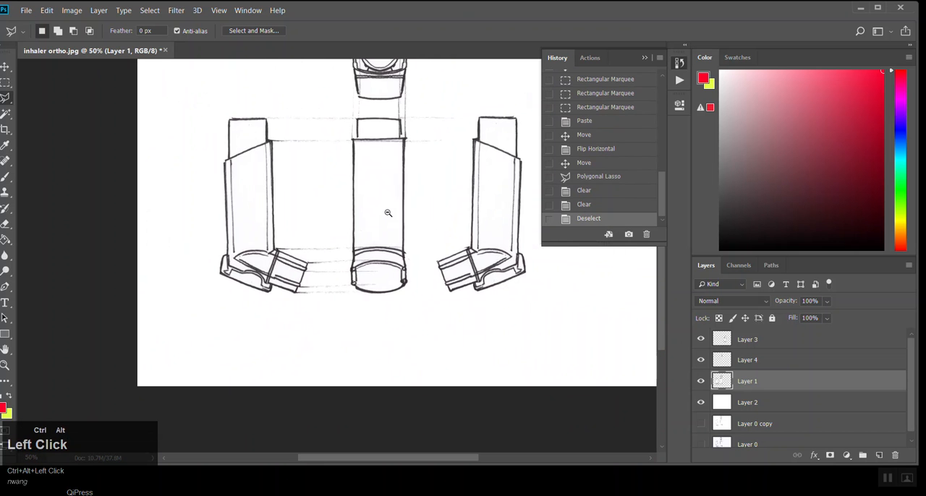
{"action": "left_click", "coordinate": [388, 213], "text": "ctrl+alt"}
{"action": "left_click_drag", "start_coordinate": [416, 178], "coordinate": [382, 221]}
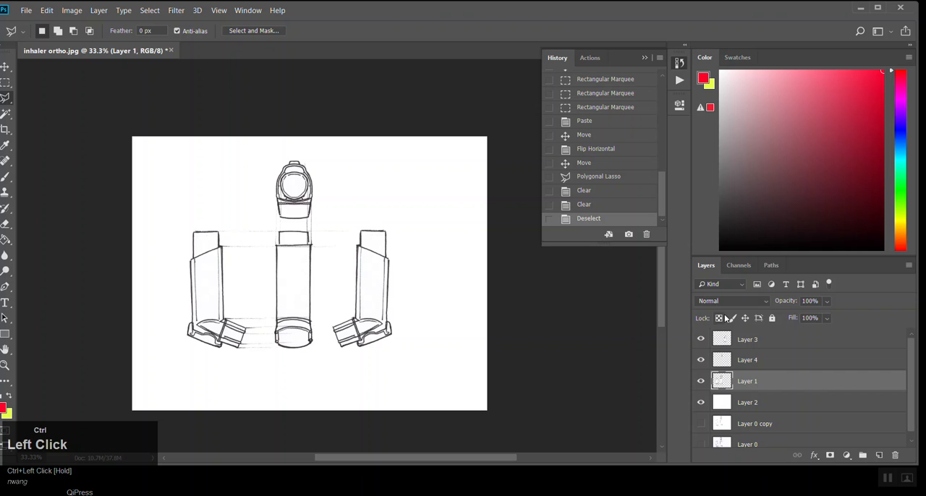
{"action": "left_click", "coordinate": [293, 176], "text": "ctrl"}
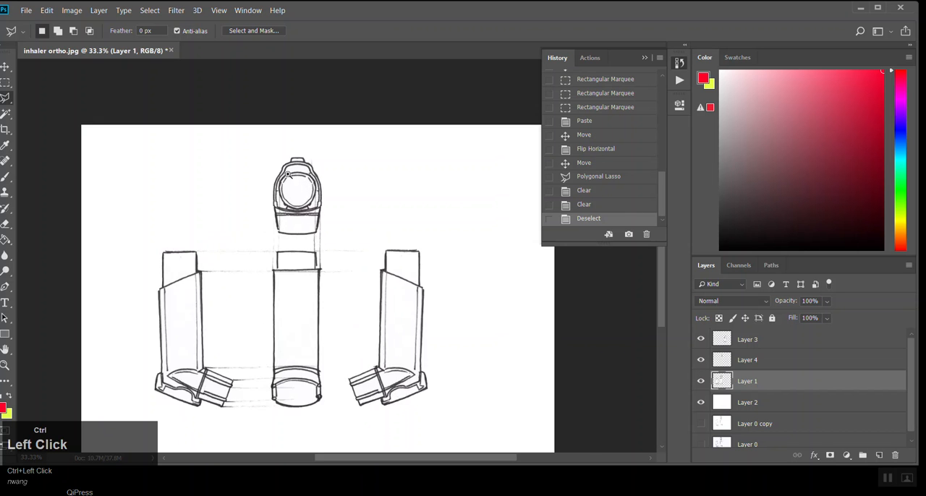
{"action": "left_click", "coordinate": [293, 176], "text": "ctrl"}
{"action": "left_click", "coordinate": [702, 359]}
{"action": "left_click", "coordinate": [702, 361]}
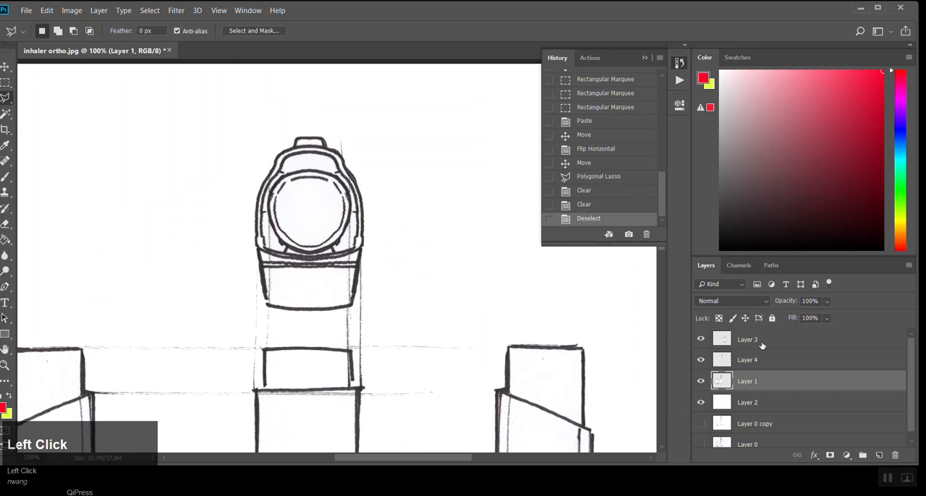
Step: Duplicate Layer 1 beneath Layer 2 as a backup and hide the duplicate
{"action": "scroll", "coordinate": [753, 356], "scroll_direction": "down", "scroll_amount": 1}
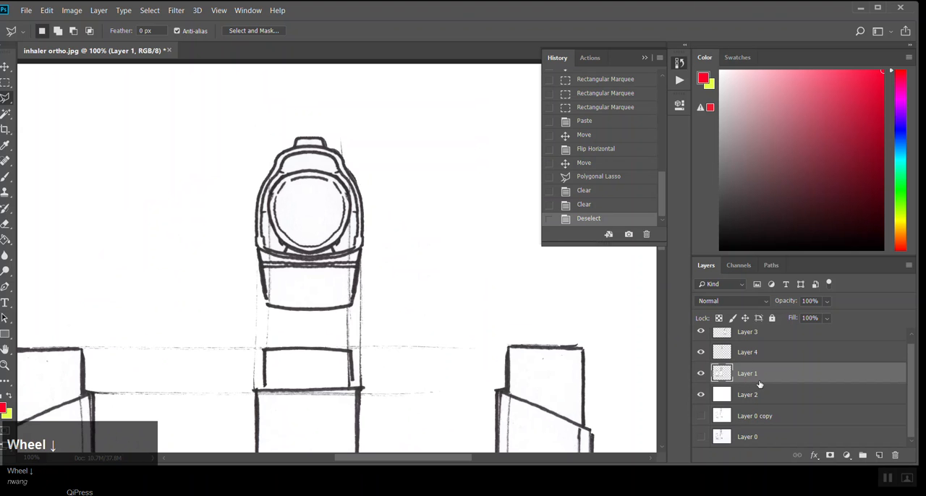
{"action": "left_click_drag", "start_coordinate": [756, 382], "coordinate": [755, 406]}
{"action": "left_click", "coordinate": [700, 417]}
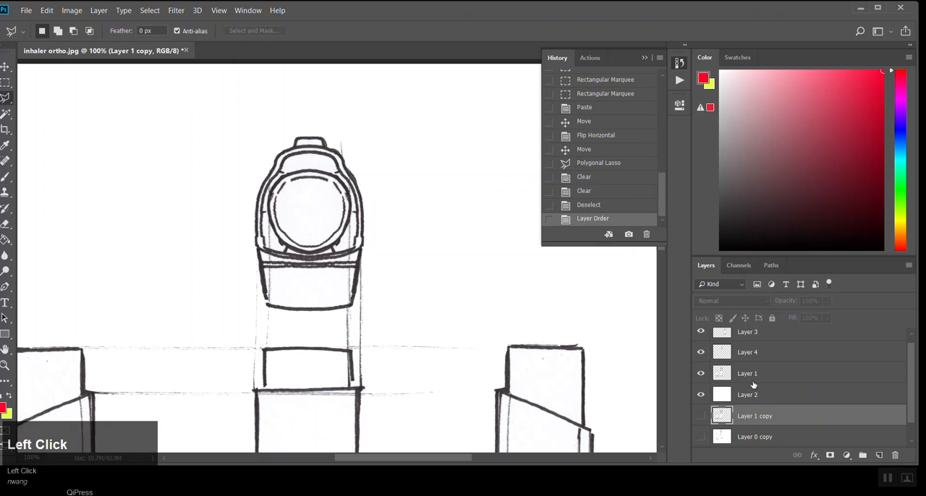
Step: Examine what Layer 1 and Layer 4 contain by toggling their visibility, leaving both shown and Layer 3 hidden
{"action": "left_click", "coordinate": [755, 376]}
{"action": "left_click", "coordinate": [701, 372]}
{"action": "left_click", "coordinate": [701, 372]}
{"action": "left_click", "coordinate": [700, 352]}
{"action": "left_click", "coordinate": [701, 332]}
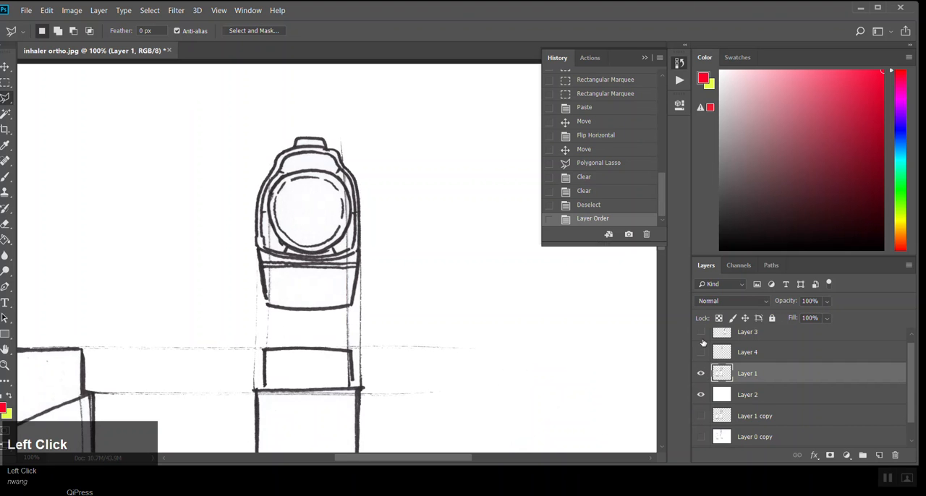
{"action": "left_click", "coordinate": [701, 374]}
{"action": "left_click", "coordinate": [701, 374]}
{"action": "left_click", "coordinate": [458, 262], "text": "ctrl"}
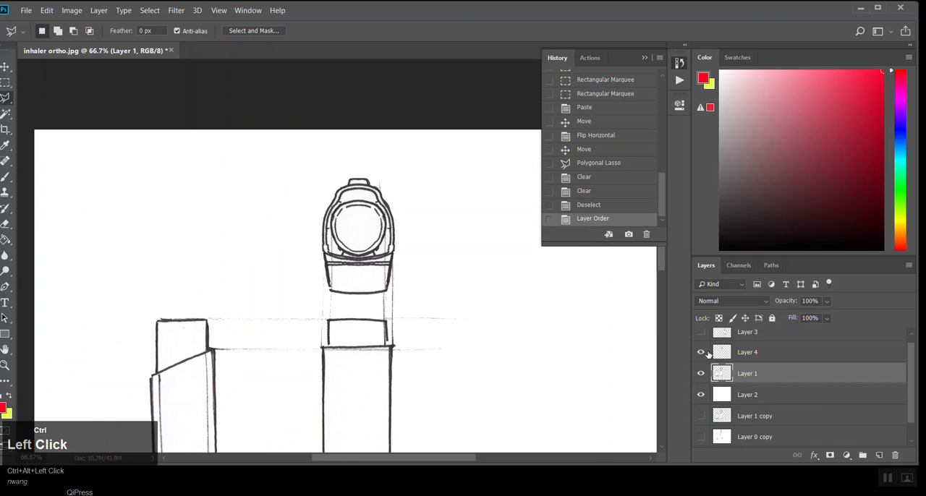
{"action": "left_click", "coordinate": [700, 353]}
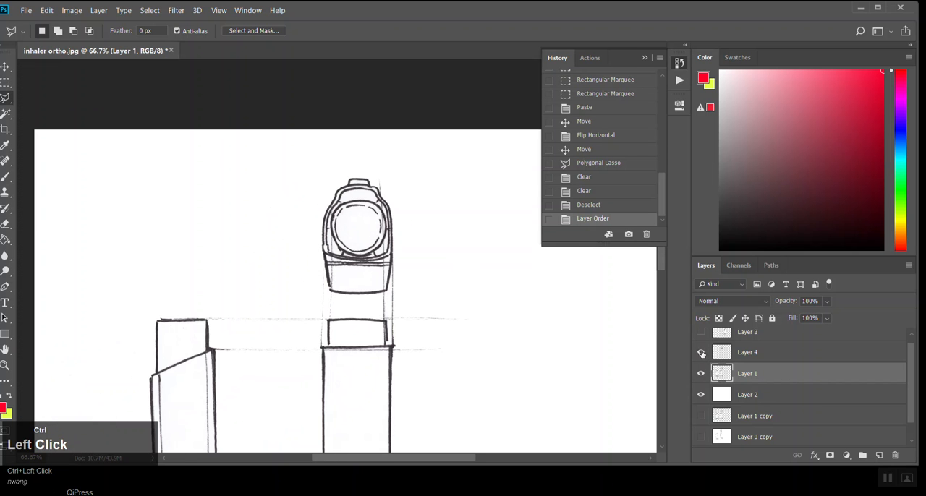
Step: Merge Layer 4 and Layer 1 into a single layer
{"action": "left_click", "coordinate": [752, 355], "text": "ctrl"}
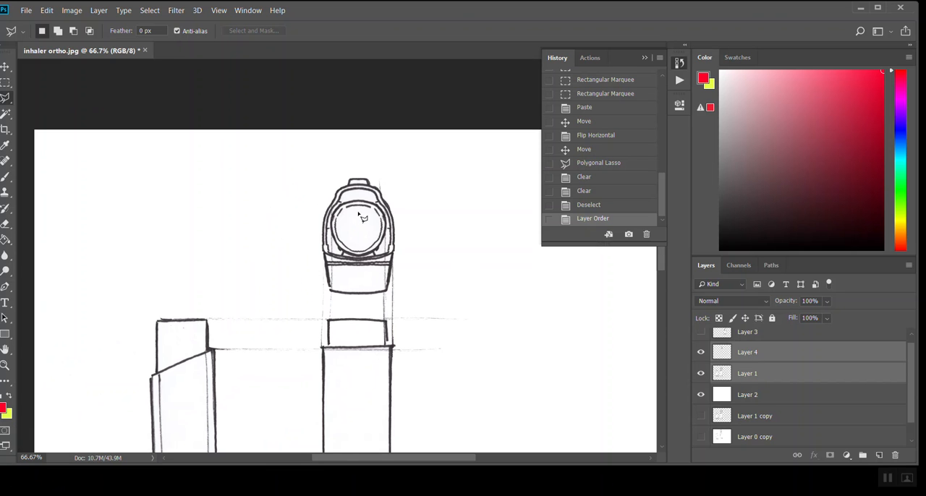
{"action": "left_click", "coordinate": [771, 375]}
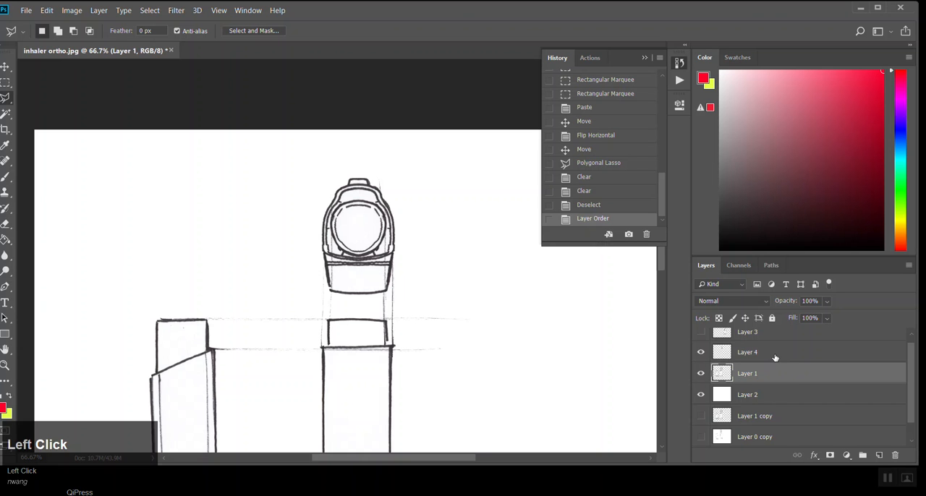
{"action": "left_click", "coordinate": [775, 358], "text": "shift"}
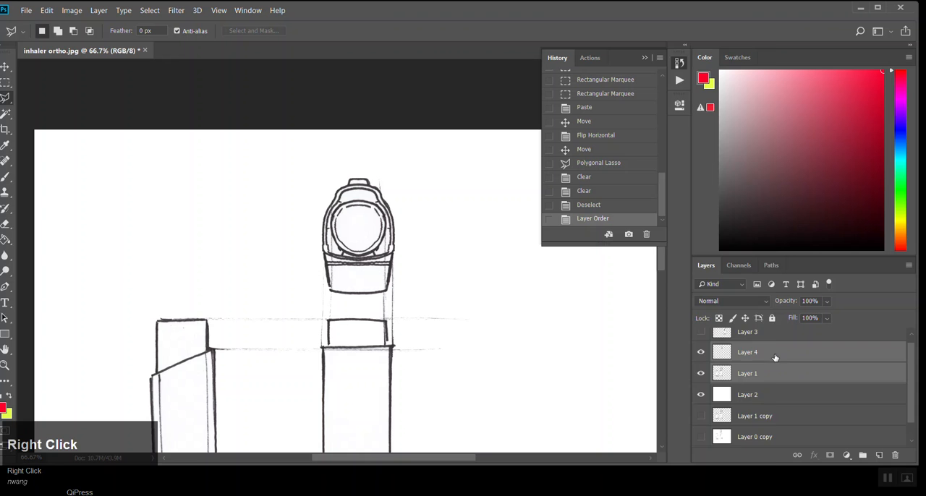
{"action": "right_click", "coordinate": [775, 357]}
{"action": "left_click", "coordinate": [693, 345]}
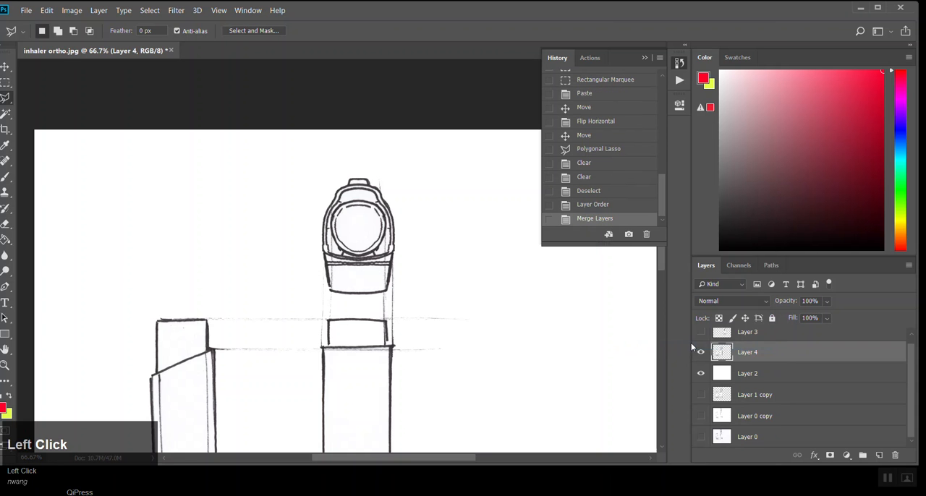
Step: Outline the top view with the Polygonal Lasso, then copy it and paste it as a new layer
{"action": "left_click", "coordinate": [342, 164]}
{"action": "left_click", "coordinate": [300, 250]}
{"action": "left_click", "coordinate": [331, 292]}
{"action": "left_click", "coordinate": [409, 272]}
{"action": "double_click", "coordinate": [397, 173]}
{"action": "key", "text": "ctrl+c"}
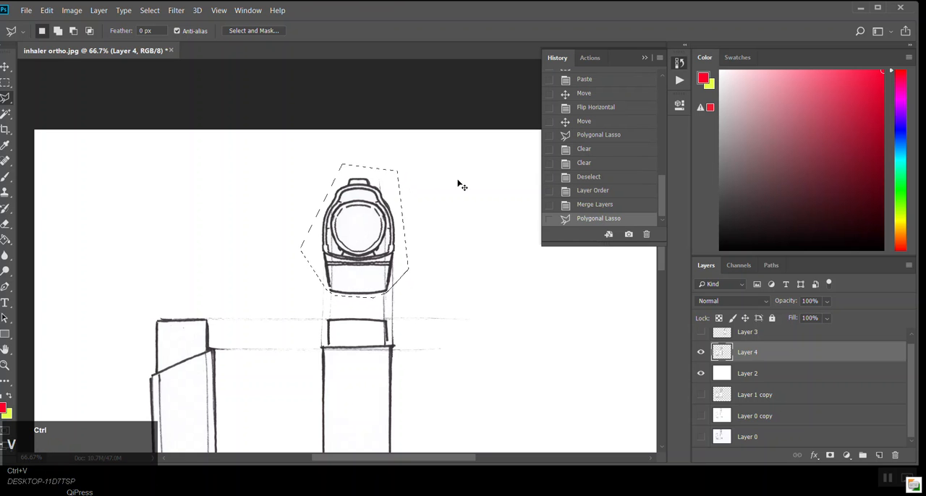
{"action": "key", "text": "ctrl+v"}
Step: Move the pasted top view directly below the front view
{"action": "left_click_drag", "start_coordinate": [288, 254], "coordinate": [161, 149]}
{"action": "left_click_drag", "start_coordinate": [316, 298], "coordinate": [303, 228]}
{"action": "left_click", "coordinate": [5, 67]}
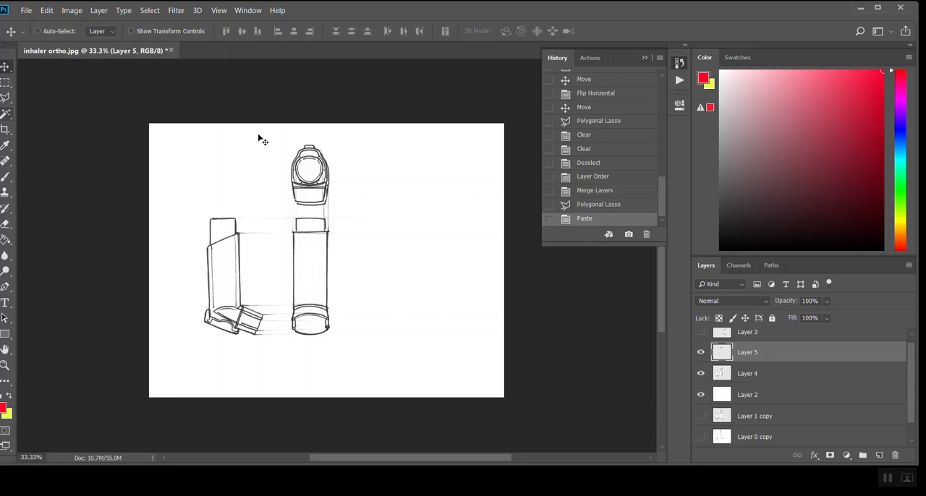
{"action": "left_click", "coordinate": [323, 318], "text": "ctrl"}
{"action": "left_click_drag", "start_coordinate": [299, 117], "coordinate": [295, 355]}
{"action": "key", "text": "space"}
{"action": "left_click_drag", "start_coordinate": [351, 291], "coordinate": [386, 114]}
{"action": "left_click_drag", "start_coordinate": [331, 177], "coordinate": [321, 310]}
{"action": "left_click", "coordinate": [319, 273], "text": "ctrl+alt"}
Step: Flip the pasted top-view copy vertically
{"action": "left_click", "coordinate": [47, 10]}
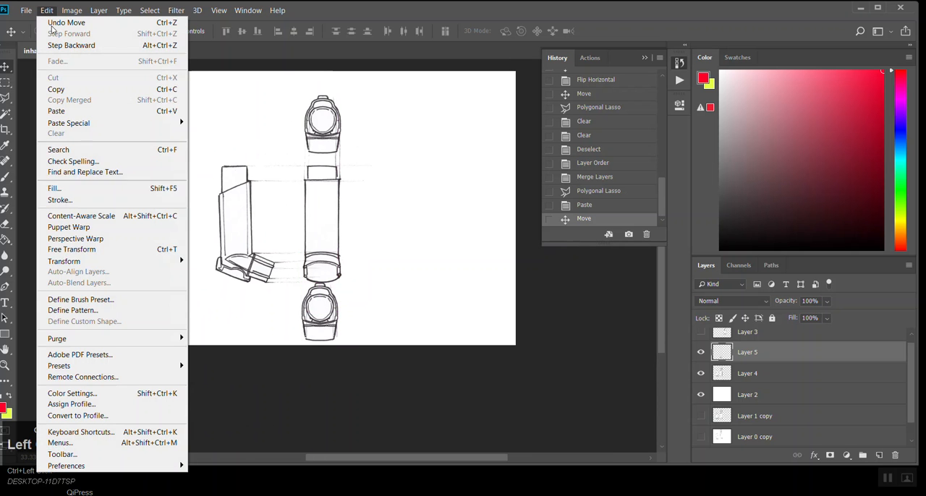
{"action": "mouse_move", "coordinate": [97, 262]}
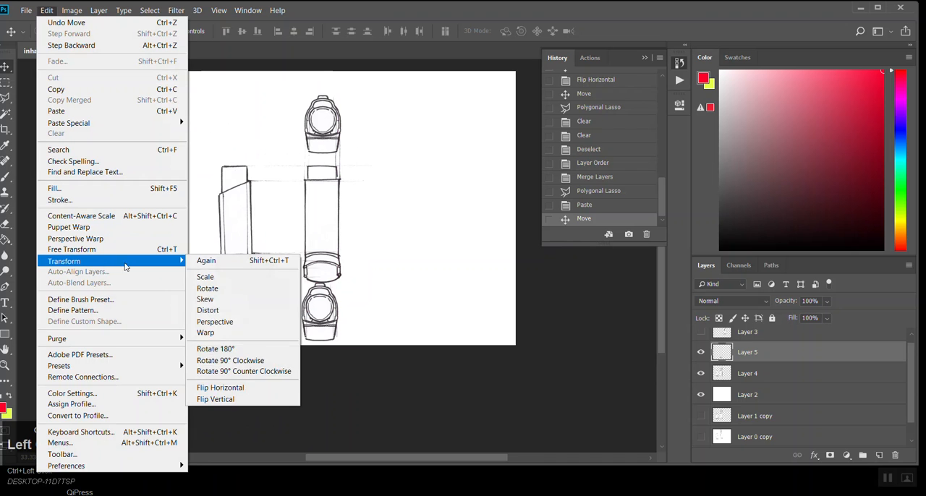
{"action": "left_click", "coordinate": [227, 400]}
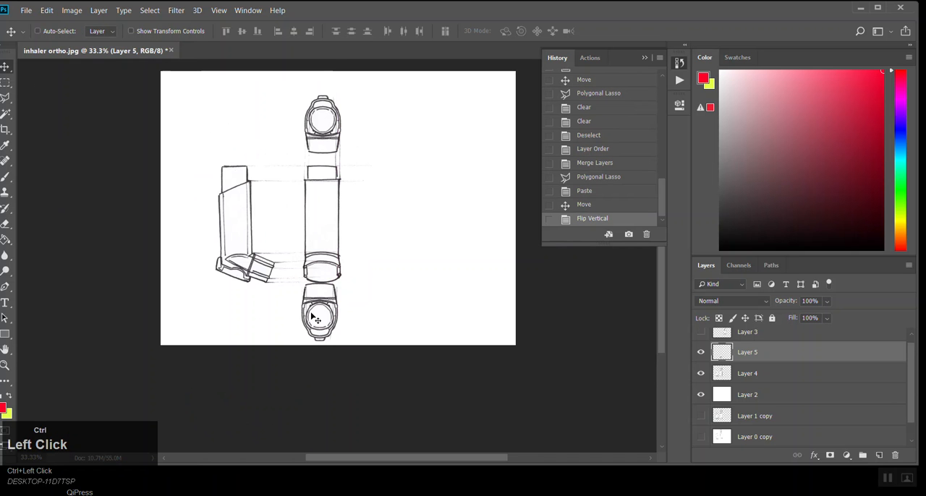
Step: Trace just inside the flipped copy's outer outline with the Polygonal Lasso, delete the interior lines and deselect
{"action": "left_click", "coordinate": [337, 334], "text": "ctrl"}
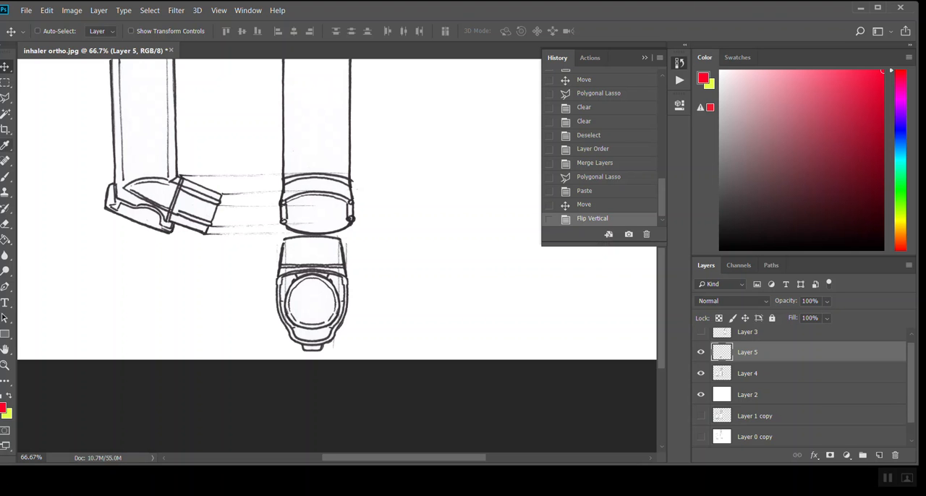
{"action": "left_click", "coordinate": [5, 98]}
{"action": "left_click", "coordinate": [331, 318], "text": "ctrl"}
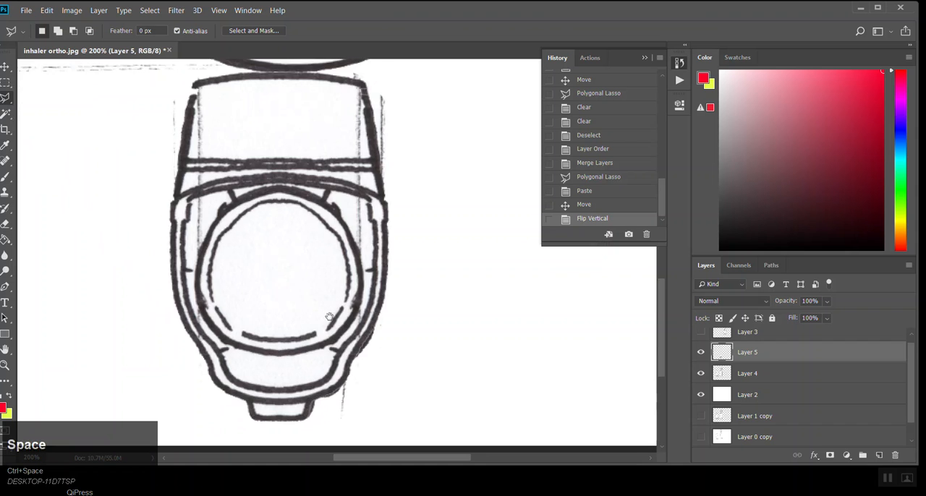
{"action": "left_click", "coordinate": [331, 318], "text": "ctrl"}
{"action": "left_click", "coordinate": [237, 114]}
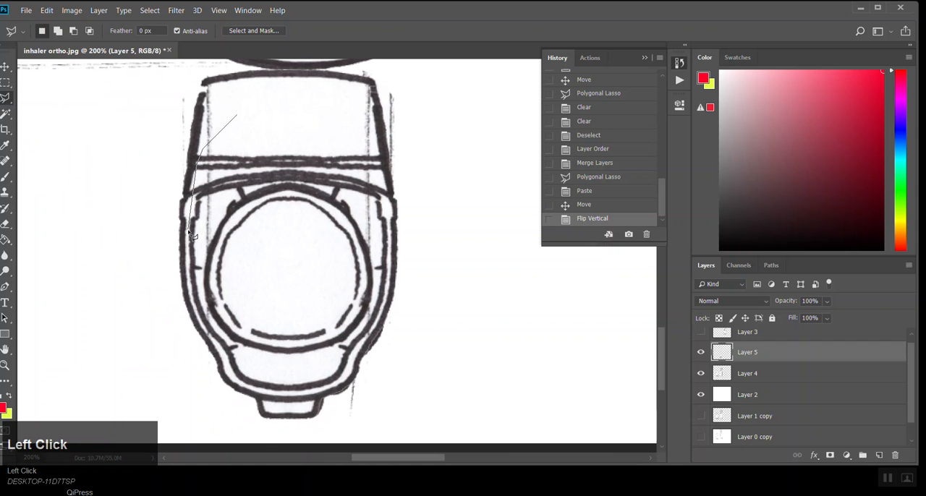
{"action": "left_click_drag", "start_coordinate": [189, 284], "coordinate": [194, 313]}
{"action": "mouse_move", "coordinate": [246, 391]}
{"action": "left_mouse_down"}
{"action": "mouse_move", "coordinate": [287, 398]}
{"action": "mouse_move", "coordinate": [331, 395]}
{"action": "left_mouse_up"}
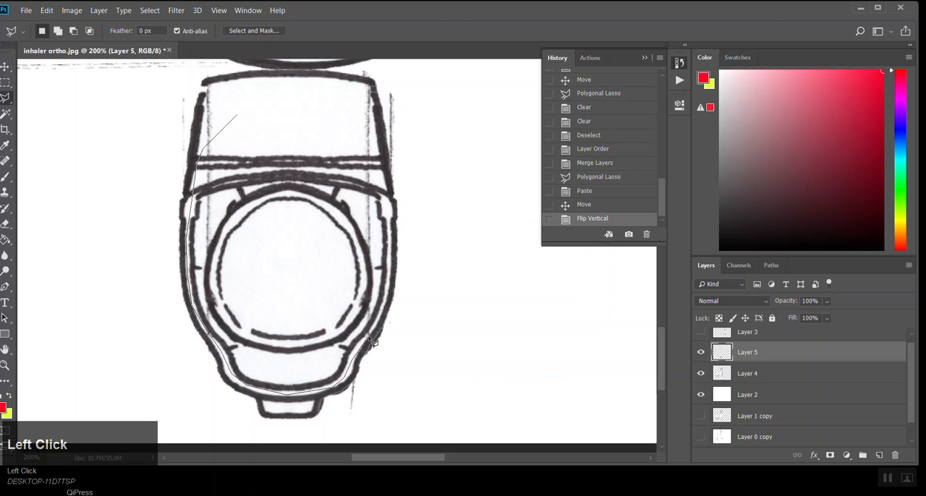
{"action": "mouse_move", "coordinate": [384, 324]}
{"action": "left_mouse_down"}
{"action": "mouse_move", "coordinate": [392, 200]}
{"action": "mouse_move", "coordinate": [382, 136]}
{"action": "mouse_move", "coordinate": [354, 96]}
{"action": "mouse_move", "coordinate": [367, 88]}
{"action": "mouse_move", "coordinate": [282, 100]}
{"action": "left_mouse_up"}
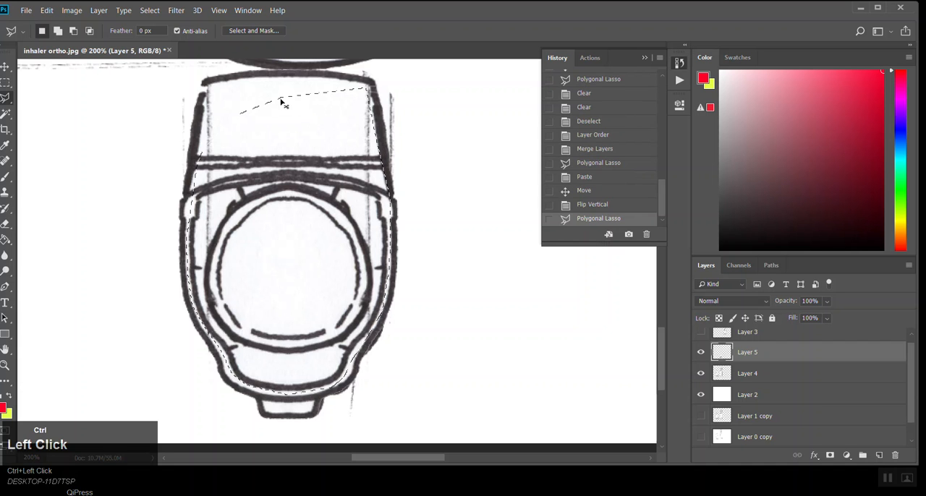
{"action": "key", "text": "Delete"}
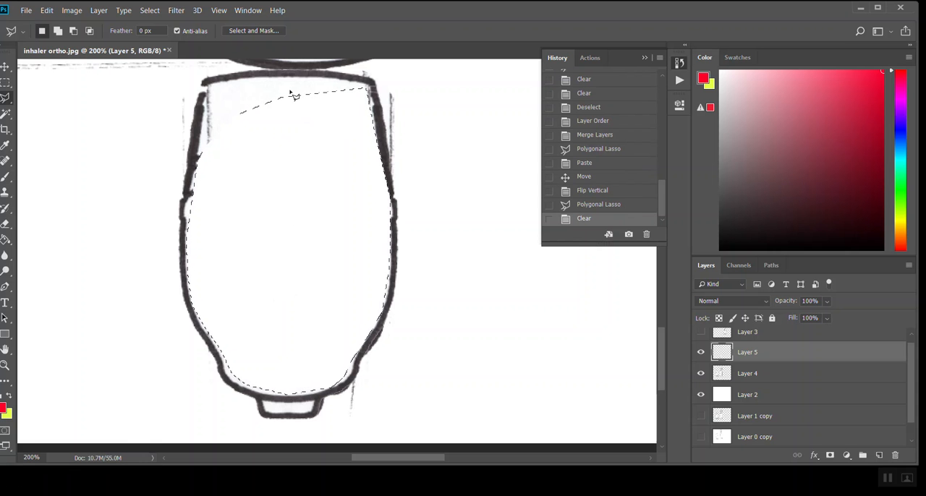
{"action": "key", "text": "ctrl+d"}
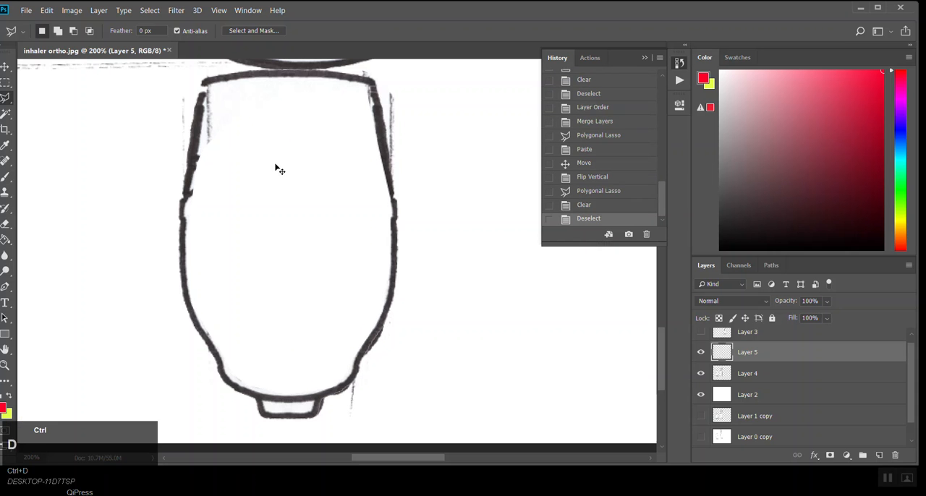
Step: Nudge the emptied bottom-view outline on Layer 5 toward alignment beneath the front view
{"action": "left_click", "coordinate": [351, 175], "text": "ctrl+alt"}
{"action": "left_click", "coordinate": [330, 239], "text": "ctrl"}
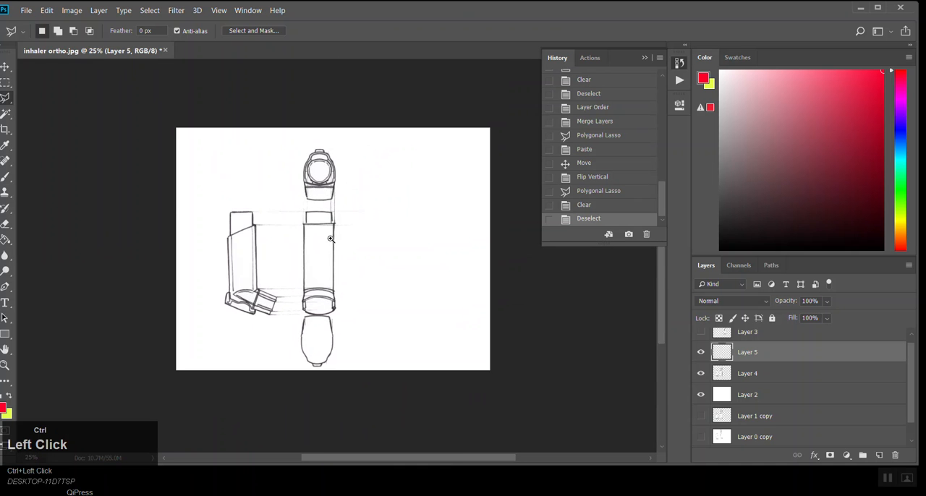
{"action": "left_click", "coordinate": [5, 67]}
{"action": "left_click", "coordinate": [316, 263], "text": "ctrl"}
{"action": "mouse_move", "coordinate": [325, 274]}
{"action": "left_mouse_down"}
{"action": "mouse_move", "coordinate": [325, 266]}
{"action": "mouse_move", "coordinate": [327, 278]}
{"action": "left_mouse_up"}
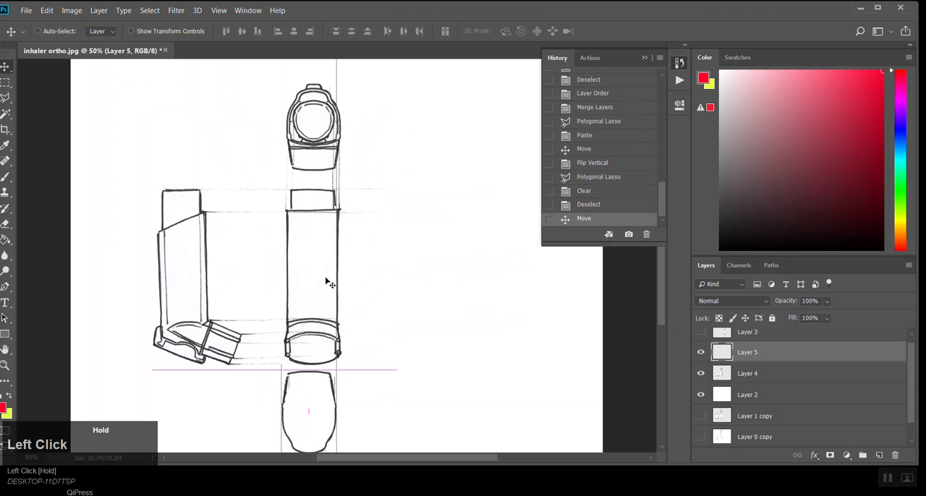
Step: Select Layer 4 together with Layer 5 and move all their views up and left on the page
{"action": "left_click", "coordinate": [745, 374], "text": "shift"}
{"action": "mouse_move", "coordinate": [323, 315]}
{"action": "left_mouse_down"}
{"action": "mouse_move", "coordinate": [317, 295]}
{"action": "mouse_move", "coordinate": [305, 297]}
{"action": "left_mouse_up"}
{"action": "left_click", "coordinate": [305, 292], "text": "ctrl+alt"}
{"action": "left_click_drag", "start_coordinate": [326, 238], "coordinate": [310, 235]}
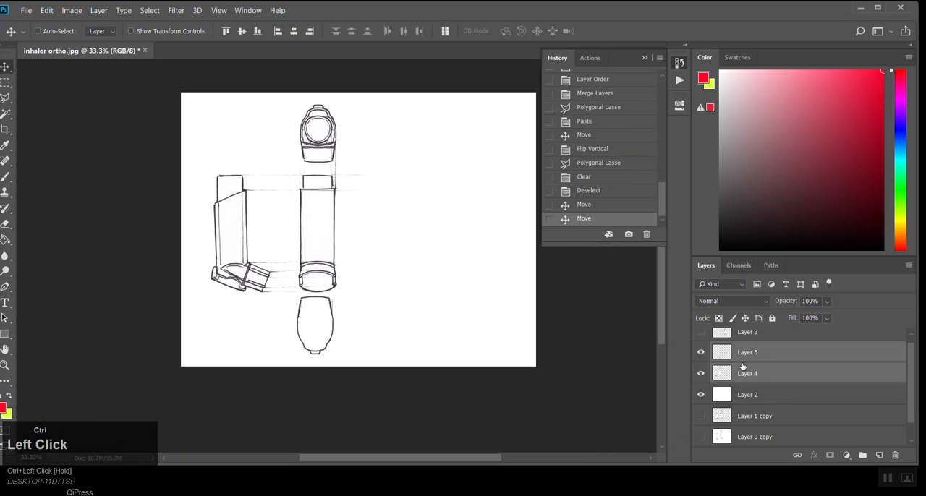
Step: Move only the bottom-view outline on Layer 5 lower and center it under the front view
{"action": "left_click", "coordinate": [747, 354]}
{"action": "left_click", "coordinate": [336, 335], "text": "ctrl"}
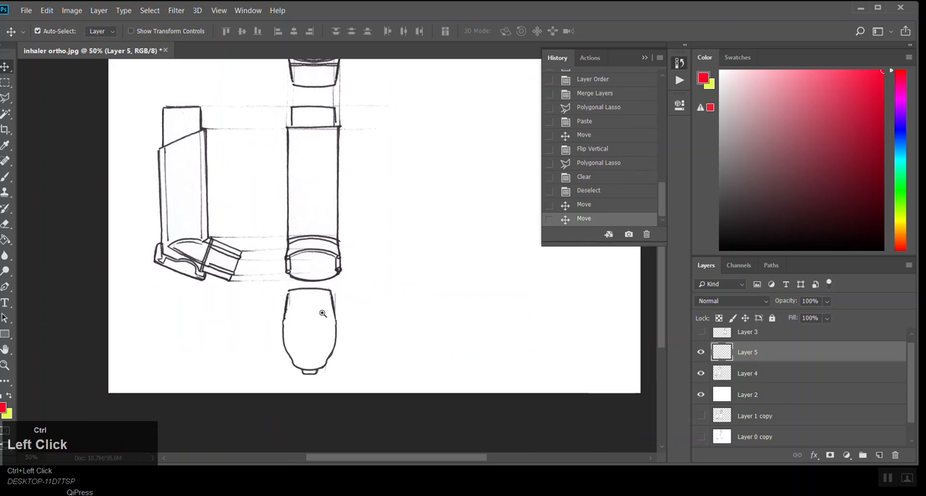
{"action": "left_click", "coordinate": [331, 339], "text": "ctrl"}
{"action": "mouse_move", "coordinate": [330, 341]}
{"action": "left_mouse_down"}
{"action": "mouse_move", "coordinate": [347, 295]}
{"action": "mouse_move", "coordinate": [346, 251]}
{"action": "left_mouse_up"}
{"action": "left_click_drag", "start_coordinate": [310, 306], "coordinate": [311, 391]}
{"action": "left_click", "coordinate": [443, 255], "text": "ctrl+alt"}
{"action": "left_click", "coordinate": [443, 256], "text": "ctrl+alt"}
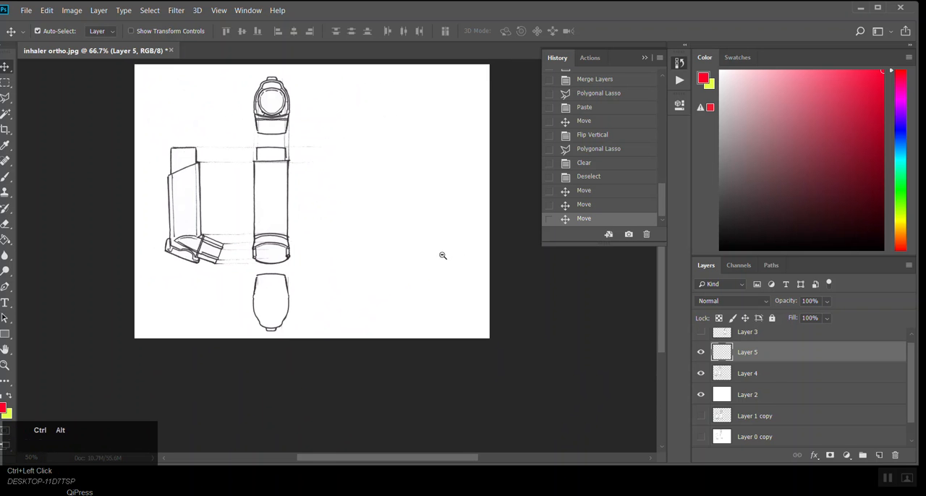
Step: Show Layer 3 again and move its mirrored side view beside the front view, roughly level with the opposite side view
{"action": "left_click", "coordinate": [702, 332]}
{"action": "left_click", "coordinate": [746, 334]}
{"action": "mouse_move", "coordinate": [374, 233]}
{"action": "left_mouse_down"}
{"action": "mouse_move", "coordinate": [269, 179]}
{"action": "mouse_move", "coordinate": [230, 211]}
{"action": "mouse_move", "coordinate": [234, 203]}
{"action": "mouse_move", "coordinate": [242, 213]}
{"action": "mouse_move", "coordinate": [336, 220]}
{"action": "left_mouse_up"}
{"action": "left_click", "coordinate": [305, 195], "text": "ctrl"}
Step: Copy the front view from Layer 4 onto its own layer and place it beside the mirrored side view, level with the others
{"action": "left_click", "coordinate": [6, 83]}
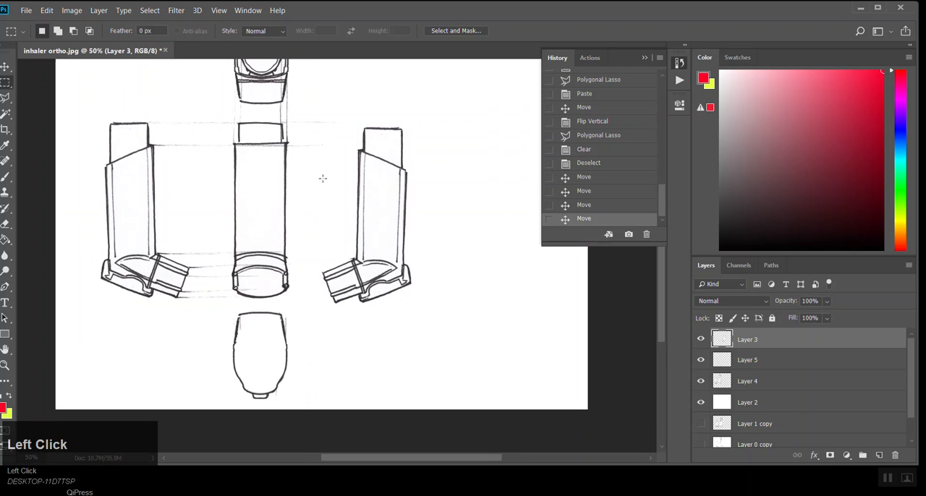
{"action": "left_click", "coordinate": [773, 383]}
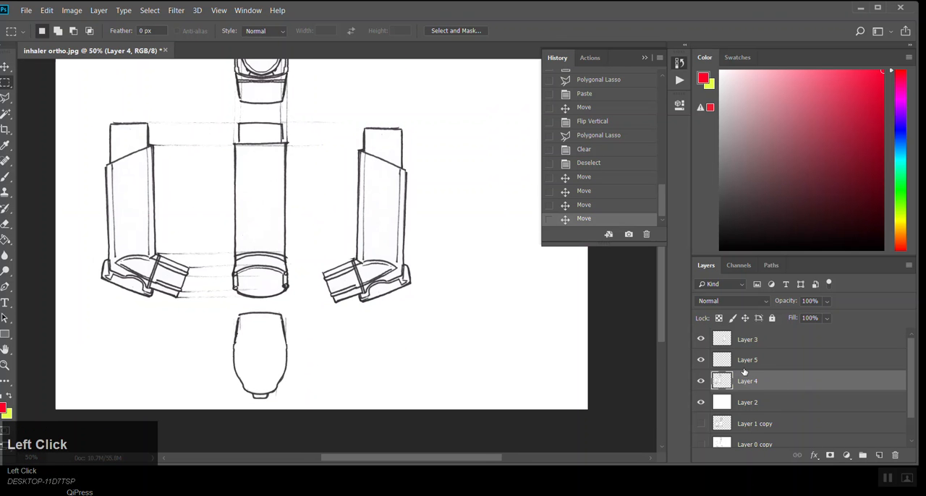
{"action": "left_click_drag", "start_coordinate": [221, 117], "coordinate": [303, 294]}
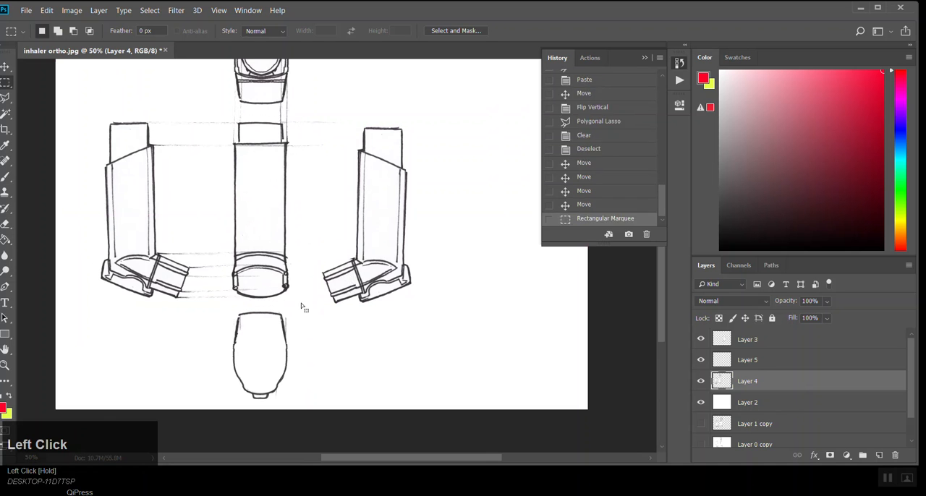
{"action": "key", "text": "ctrl+c"}
{"action": "key", "text": "ctrl+v"}
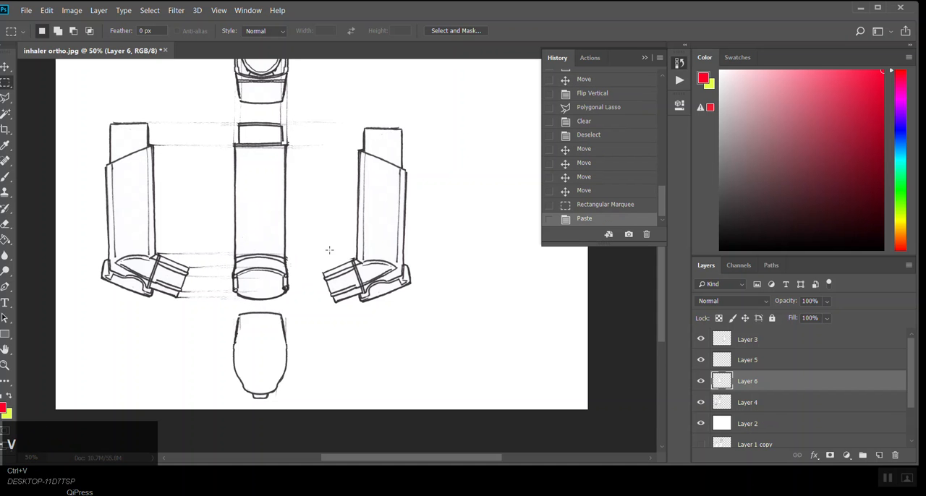
{"action": "left_click", "coordinate": [5, 66]}
{"action": "left_click_drag", "start_coordinate": [258, 248], "coordinate": [482, 244]}
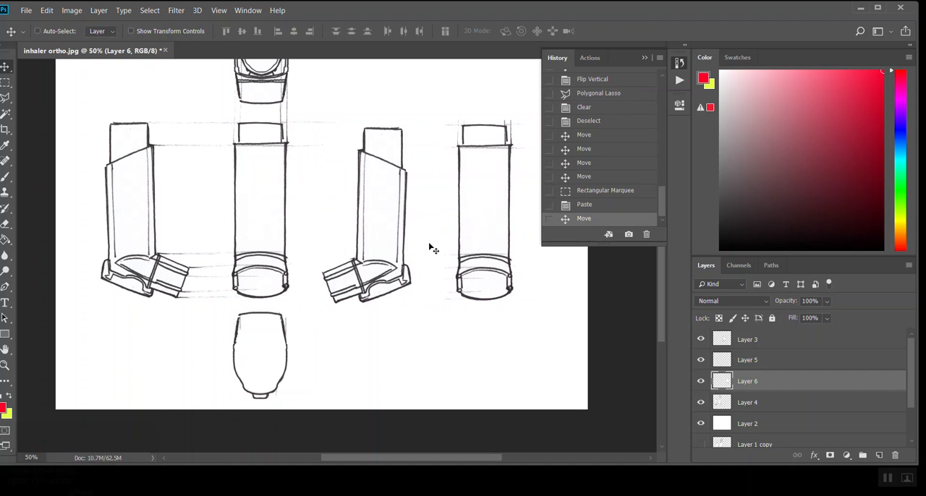
Step: Lasso the interior lines of the copied front view on Layer 6, clear them to leave a back-view outline, and deselect
{"action": "left_click", "coordinate": [5, 98]}
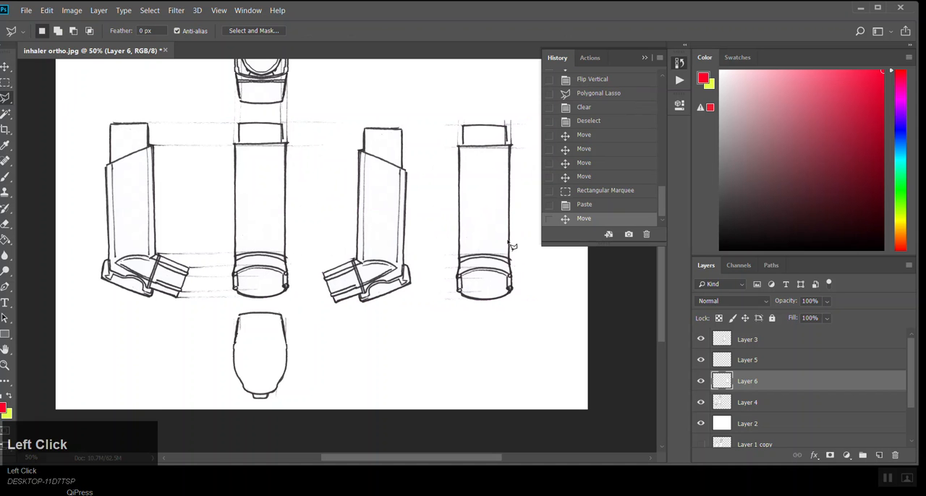
{"action": "left_click", "coordinate": [474, 221], "text": "ctrl"}
{"action": "left_click_drag", "start_coordinate": [474, 220], "coordinate": [322, 258]}
{"action": "left_click", "coordinate": [273, 98]}
{"action": "left_click", "coordinate": [254, 113]}
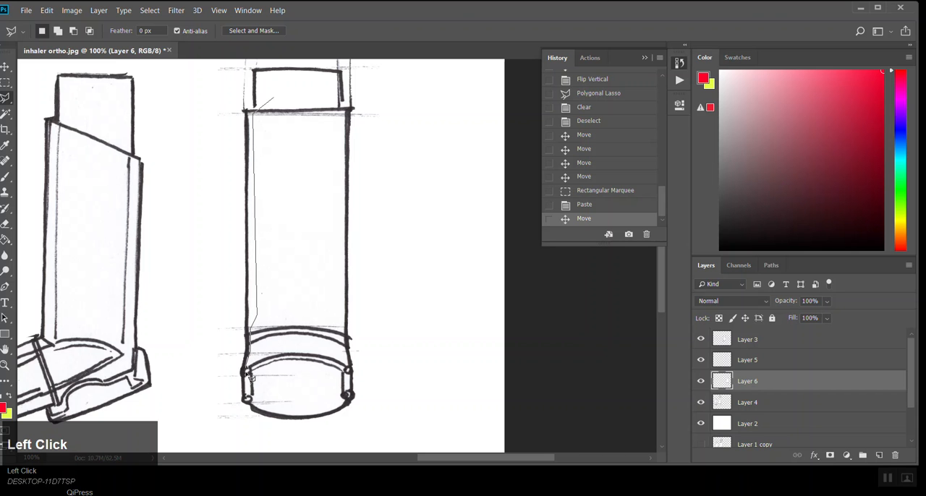
{"action": "left_click", "coordinate": [248, 402]}
{"action": "double_click", "coordinate": [327, 100]}
{"action": "key", "text": "Delete"}
{"action": "key", "text": "ctrl+d"}
Step: Examine the arrangement of all the orthographic views across the page
{"action": "left_click", "coordinate": [262, 154], "text": "ctrl"}
{"action": "left_click", "coordinate": [263, 157], "text": "ctrl+alt"}
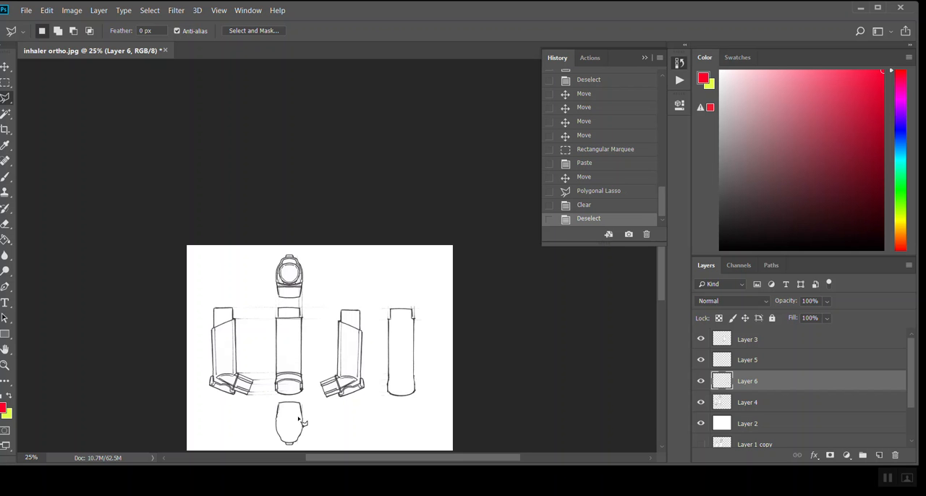
{"action": "left_click", "coordinate": [399, 319], "text": "ctrl"}
{"action": "left_click_drag", "start_coordinate": [400, 320], "coordinate": [445, 215]}
{"action": "left_click", "coordinate": [354, 307], "text": "ctrl"}
{"action": "left_click_drag", "start_coordinate": [291, 397], "coordinate": [240, 384]}
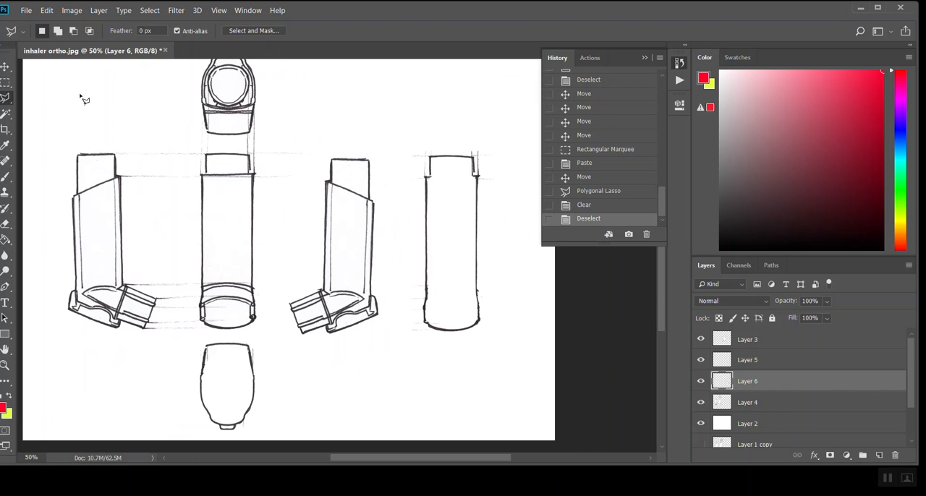
{"action": "left_click", "coordinate": [7, 66]}
{"action": "key", "text": "ctrl+space"}
{"action": "left_click", "coordinate": [272, 233], "text": "ctrl+alt"}
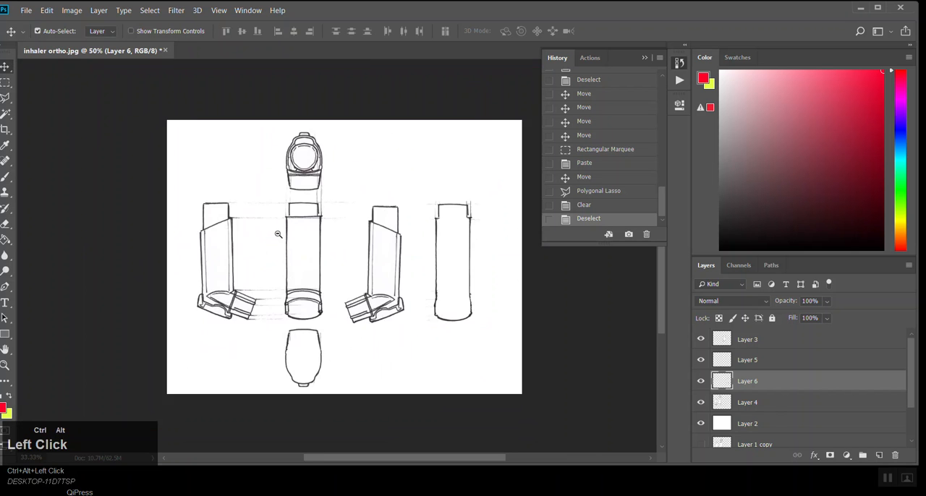
{"action": "left_click", "coordinate": [338, 276], "text": "ctrl+alt"}
{"action": "left_click", "coordinate": [759, 406], "text": "ctrl"}
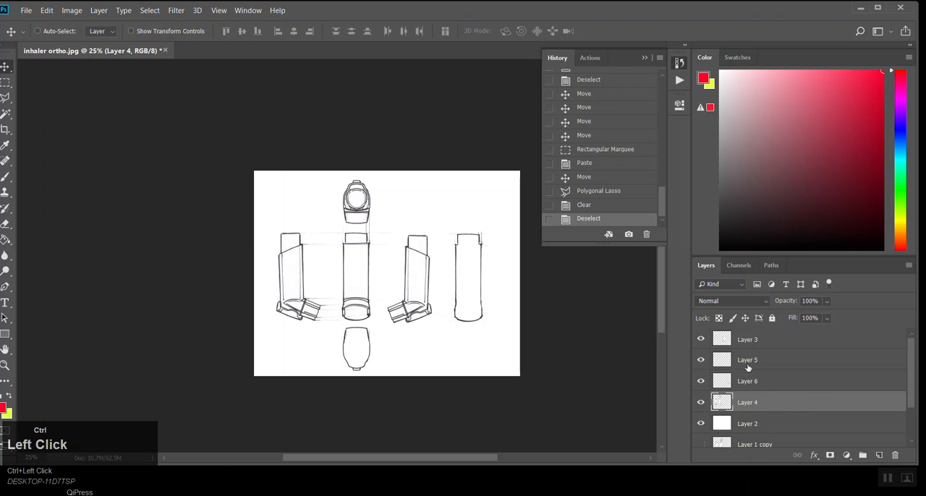
{"action": "left_click", "coordinate": [757, 342], "text": "shift"}
{"action": "key", "text": "ctrl+t"}
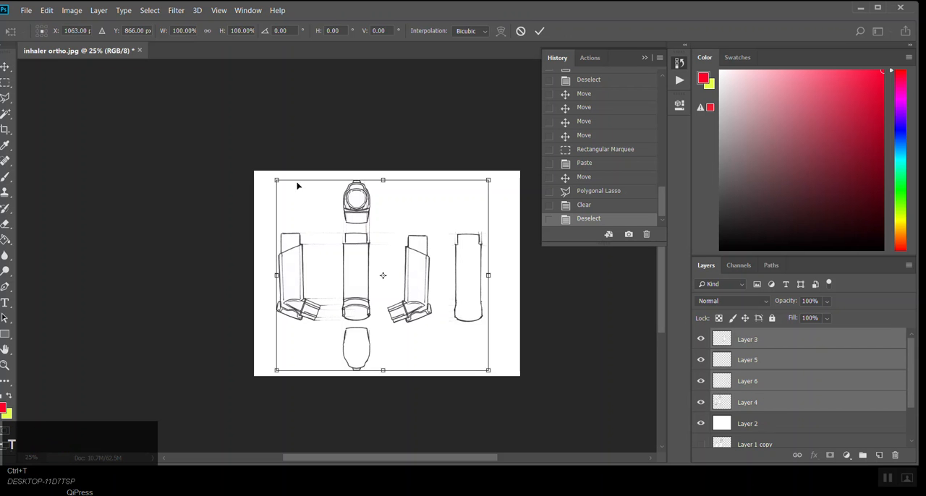
{"action": "left_click_drag", "start_coordinate": [274, 177], "coordinate": [427, 223]}
{"action": "left_click_drag", "start_coordinate": [478, 169], "coordinate": [471, 177]}
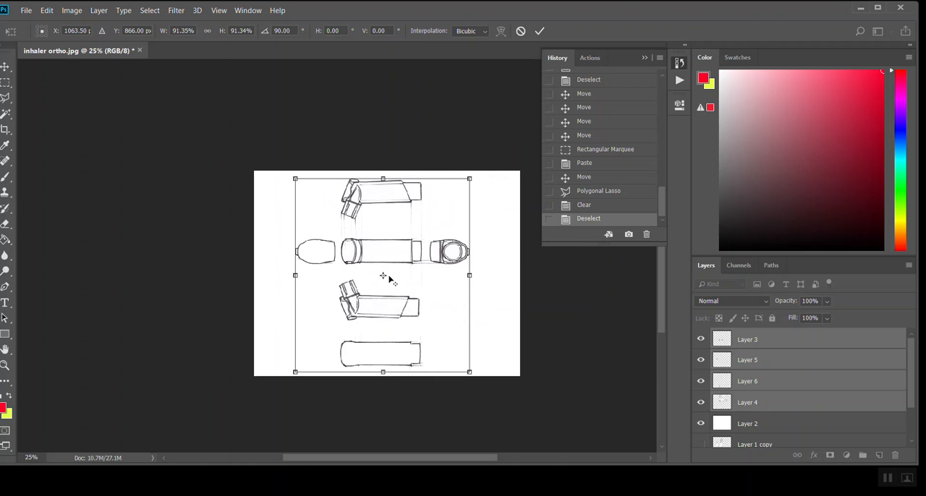
{"action": "key", "text": "ctrl+shift+z"}
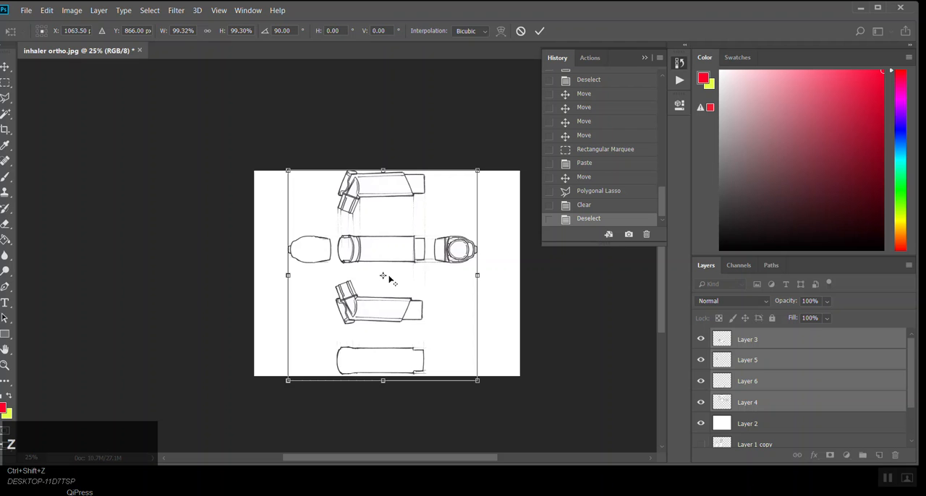
{"action": "key", "text": "Escape"}
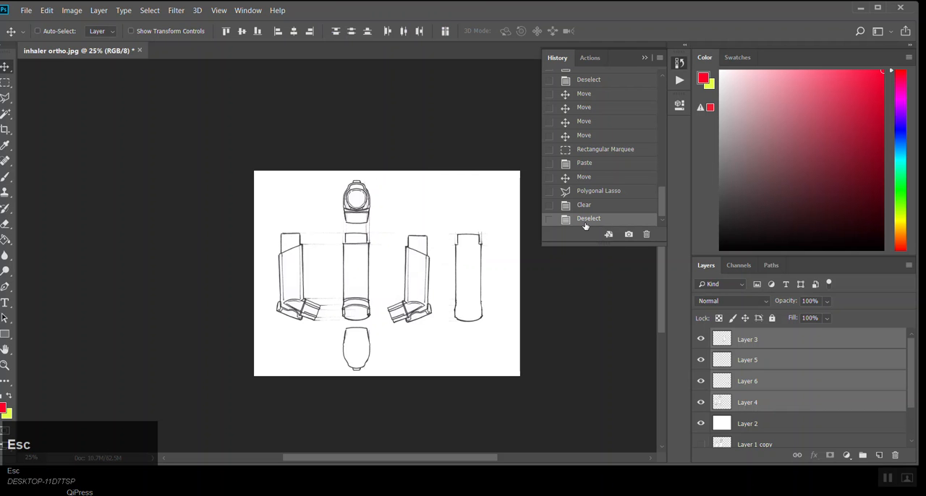